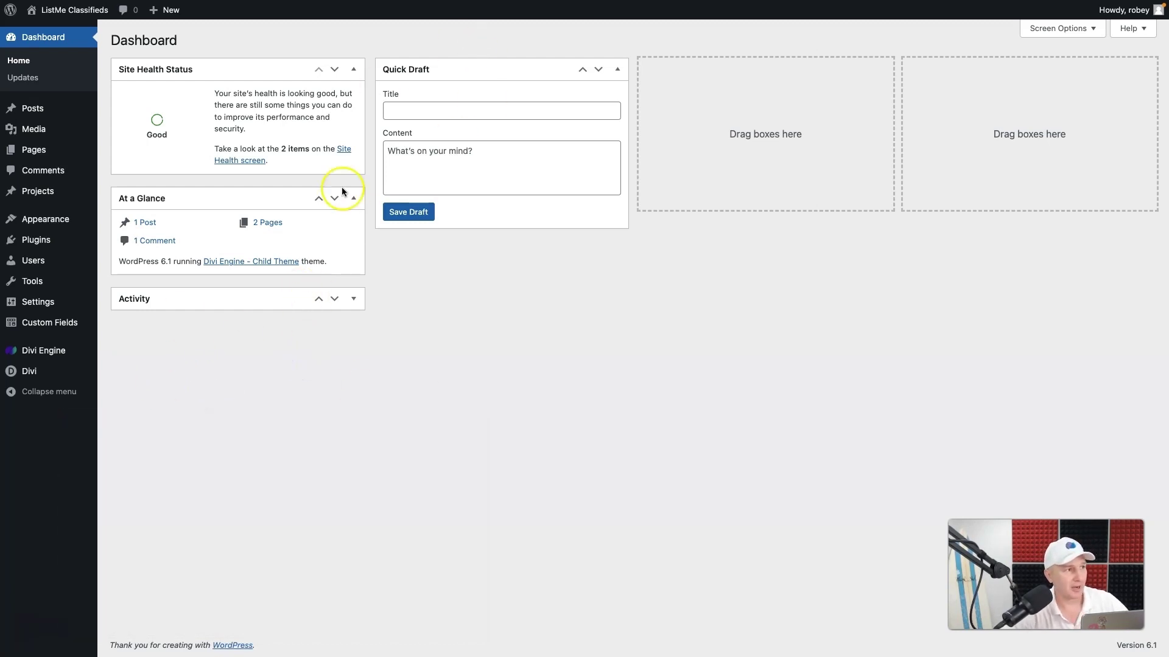
Step: Open the Divi Theme Customizer for ListMe Classifieds from the Divi admin menu
{"action": "left_click", "coordinate": [181, 356]}
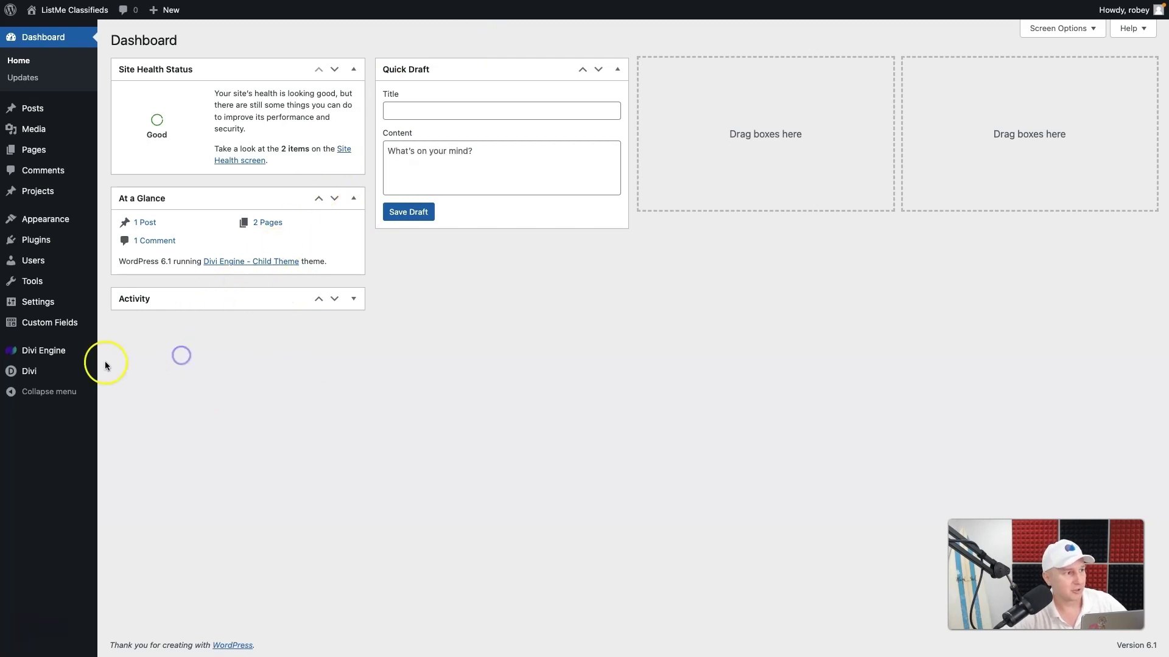
{"action": "mouse_move", "coordinate": [42, 371]}
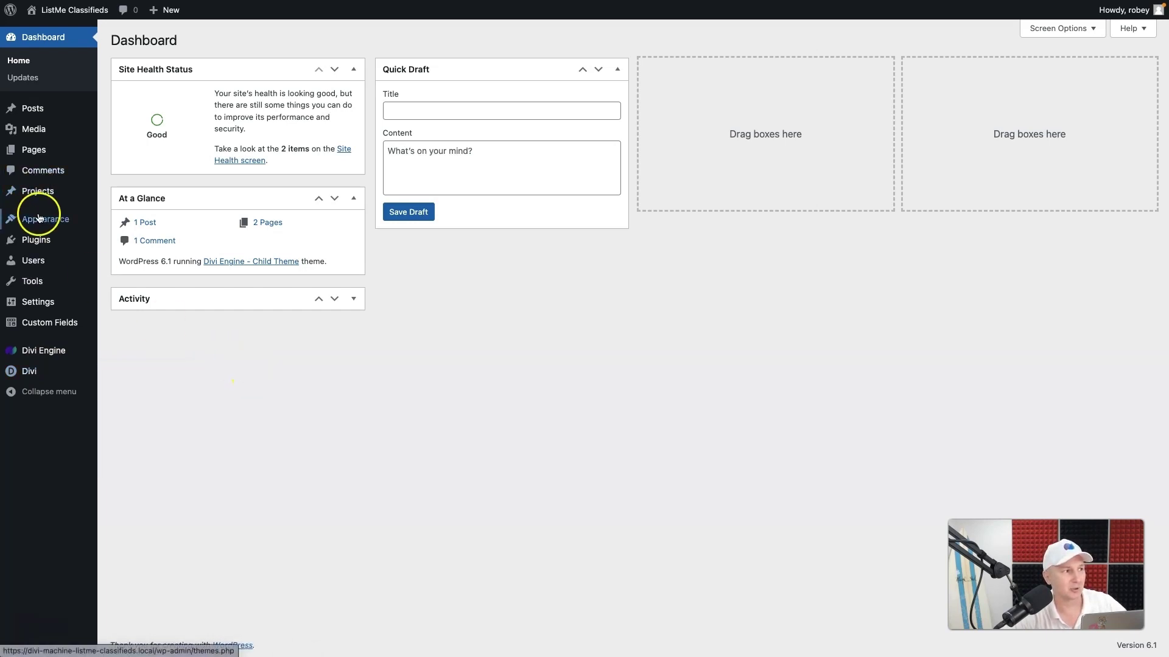
{"action": "mouse_move", "coordinate": [40, 222]}
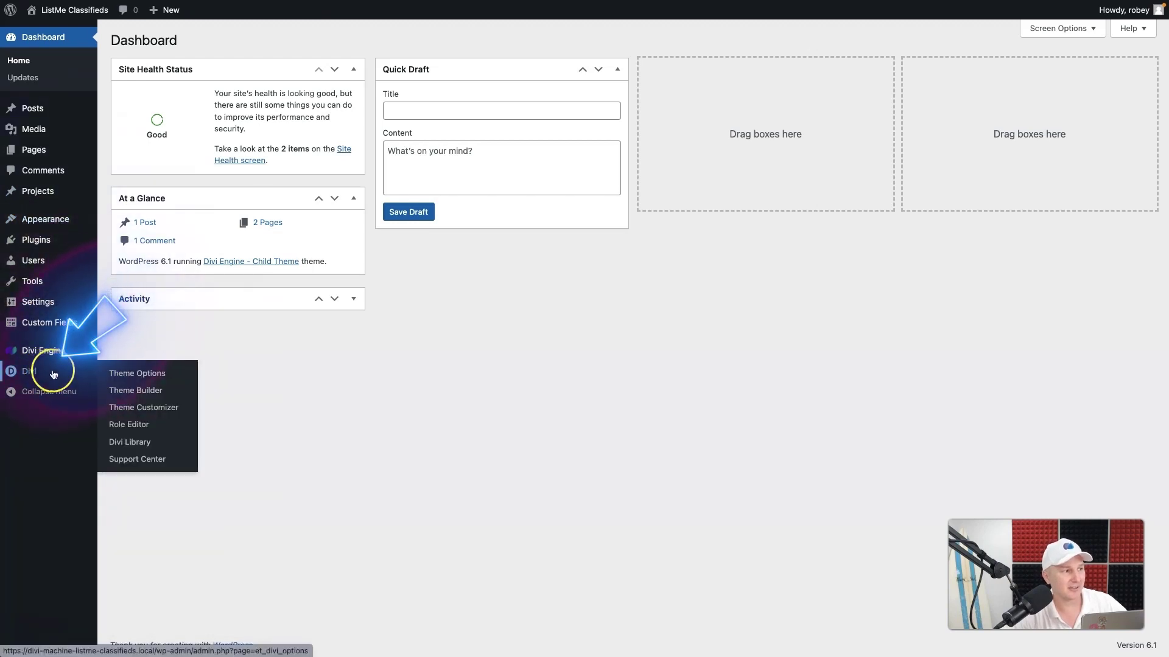
{"action": "left_click", "coordinate": [124, 388]}
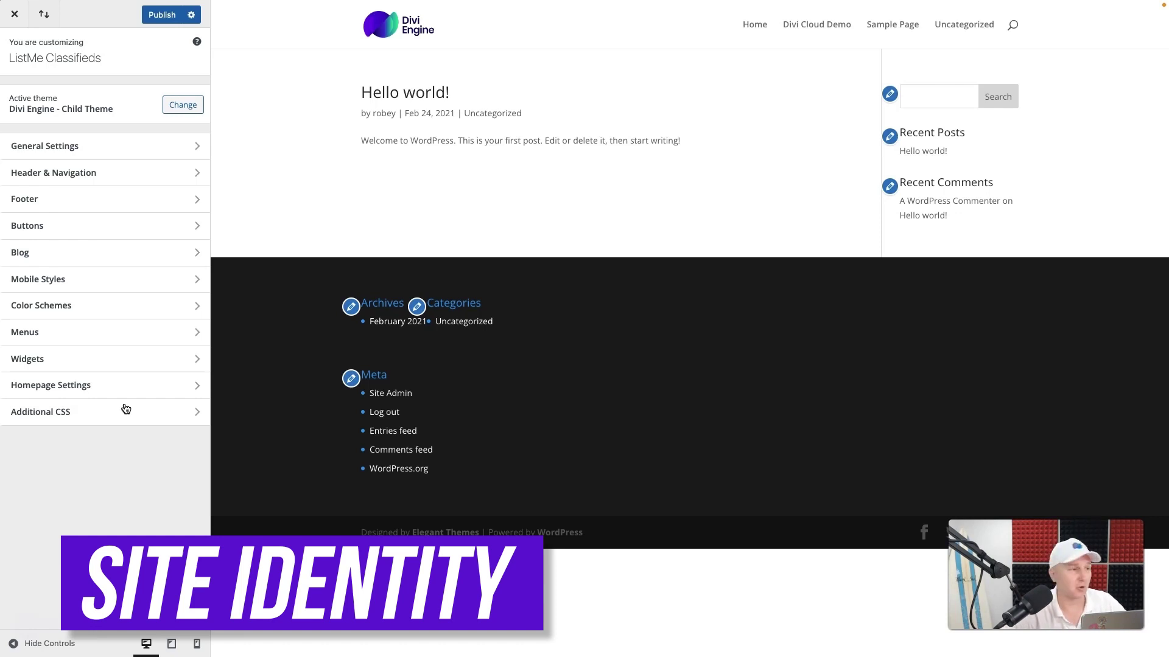
Step: Go to General Settings > Site Identity and review the ListMe Classifieds title and empty tagline
{"action": "left_click", "coordinate": [140, 153]}
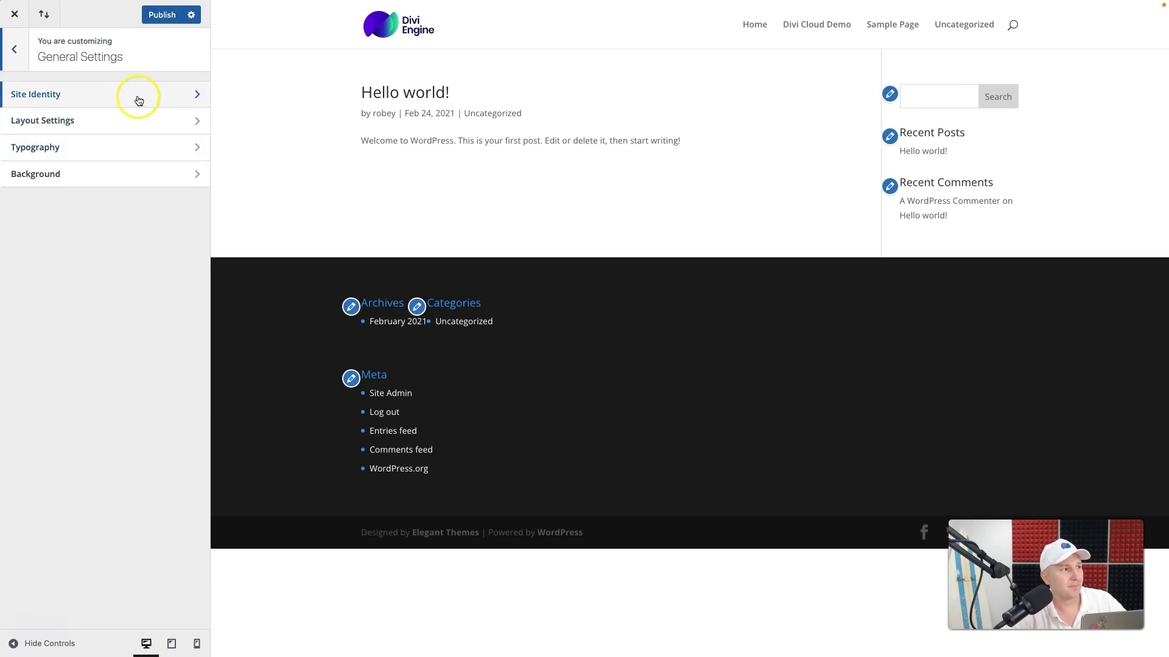
{"action": "left_click", "coordinate": [102, 99]}
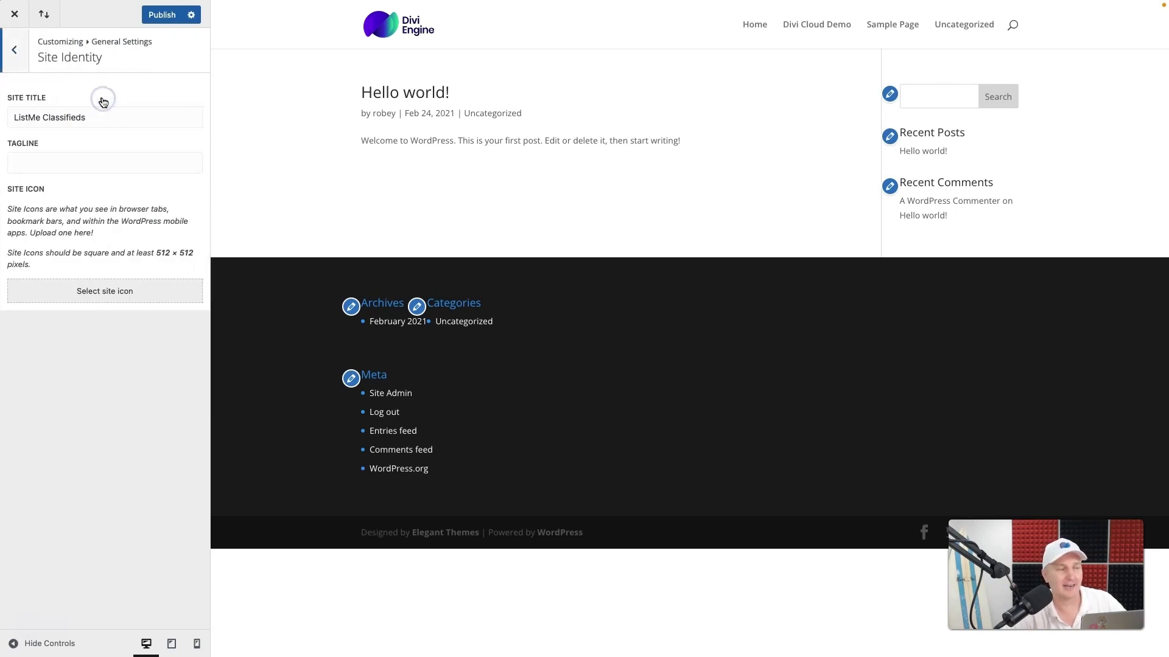
{"action": "triple_click", "coordinate": [79, 116]}
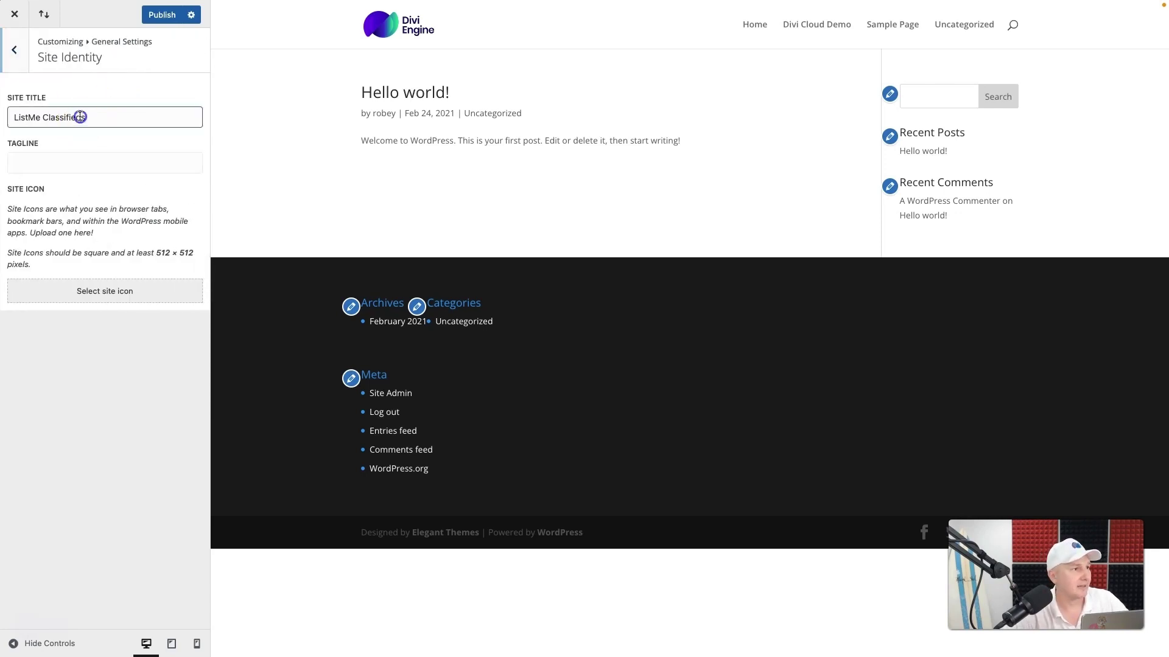
{"action": "left_click", "coordinate": [35, 117]}
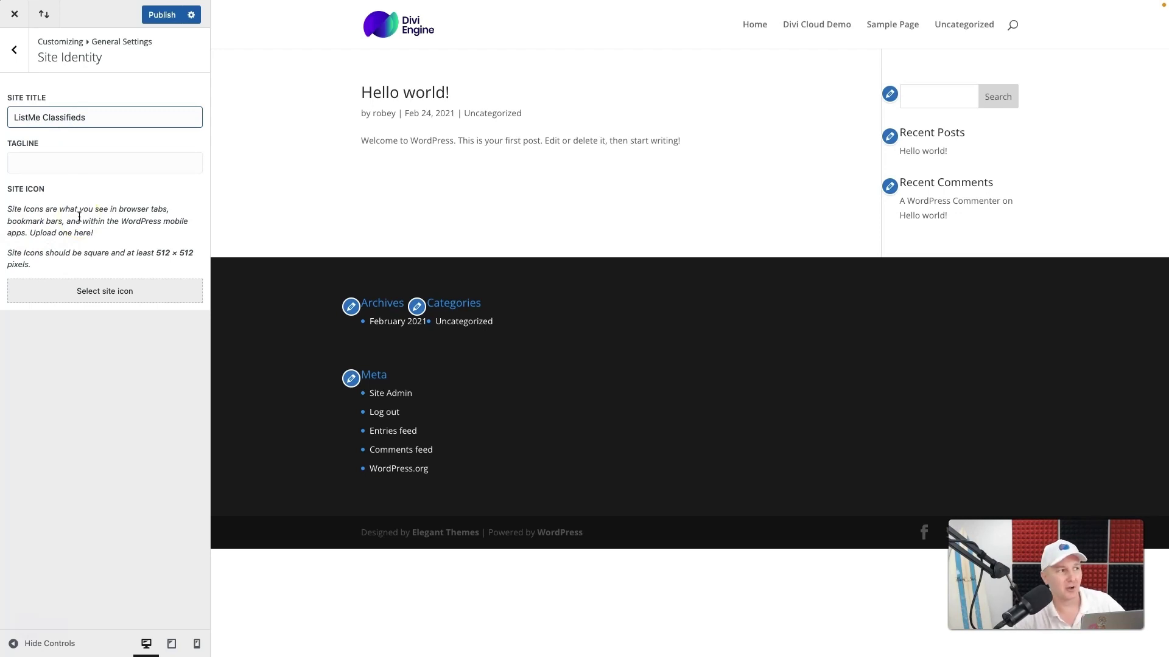
{"action": "left_click", "coordinate": [84, 162]}
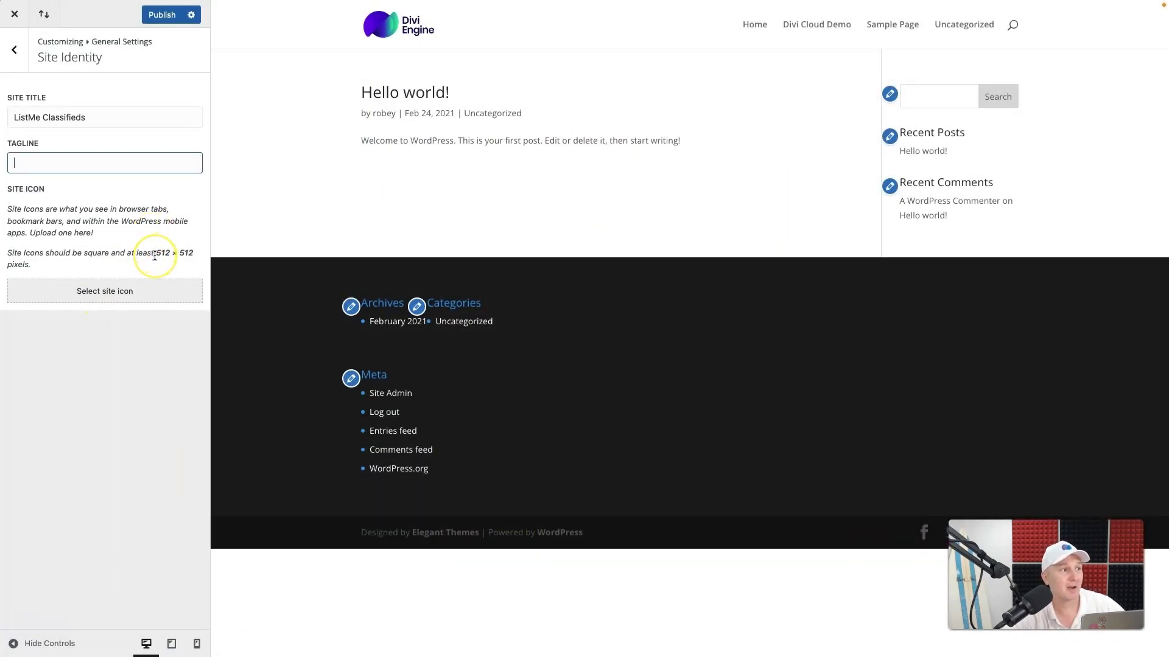
Step: Pick hero.png from the Media Library, crop it, and set it as the site icon
{"action": "left_click", "coordinate": [148, 288]}
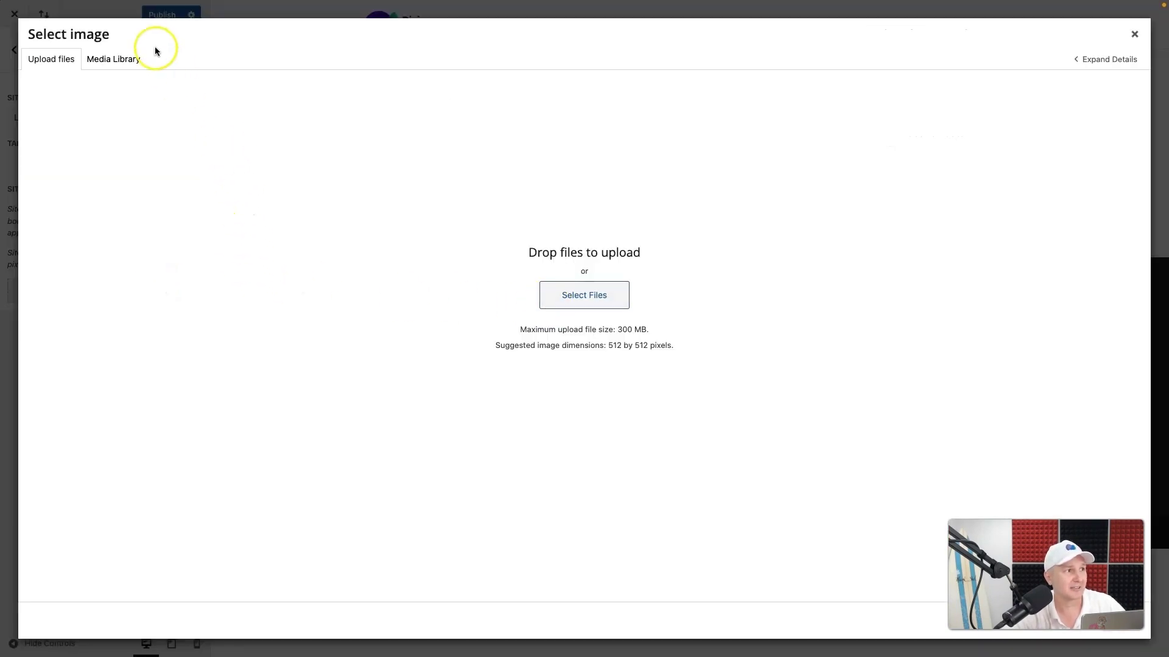
{"action": "left_click", "coordinate": [129, 56]}
{"action": "left_click", "coordinate": [68, 140]}
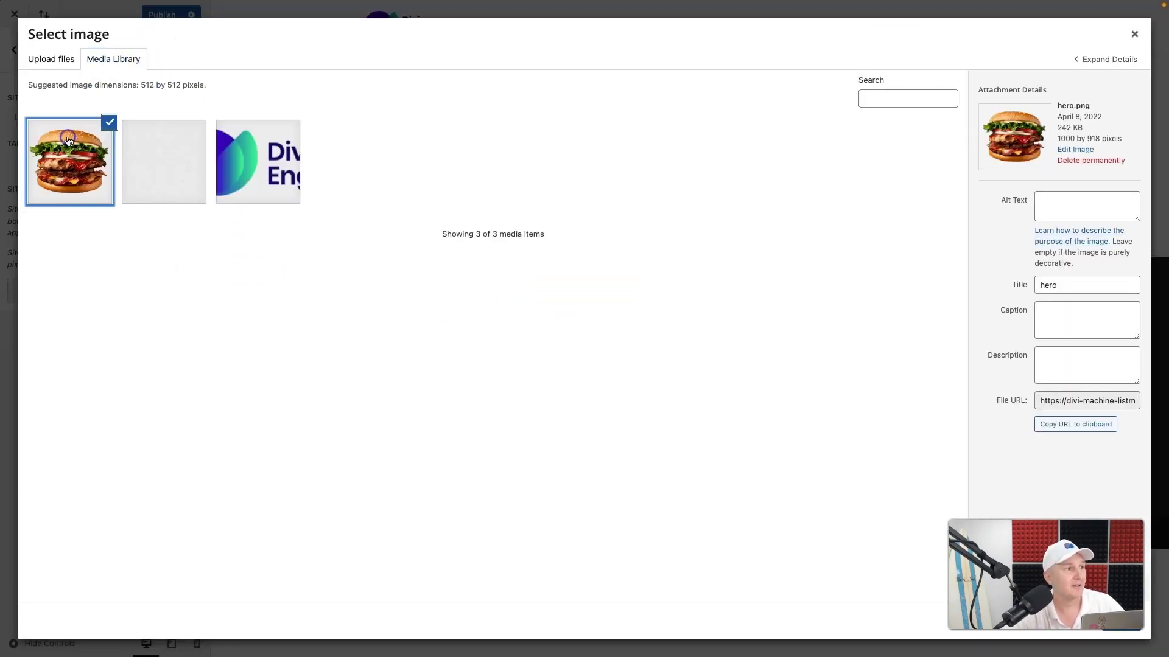
{"action": "left_click", "coordinate": [99, 139]}
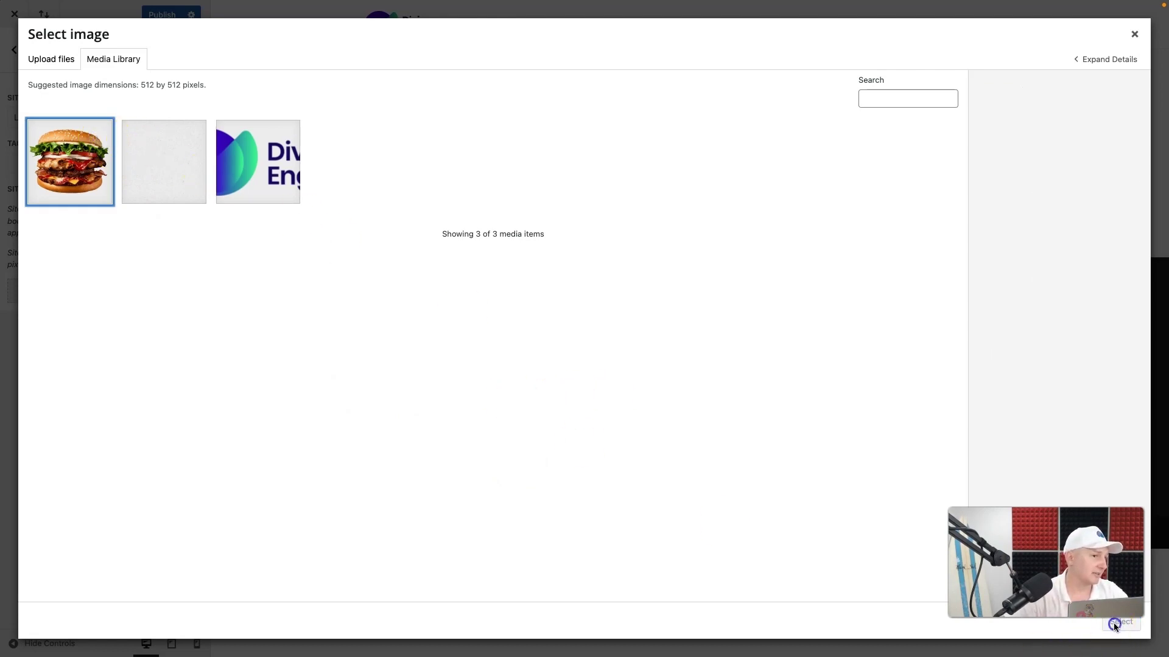
{"action": "left_click", "coordinate": [74, 173]}
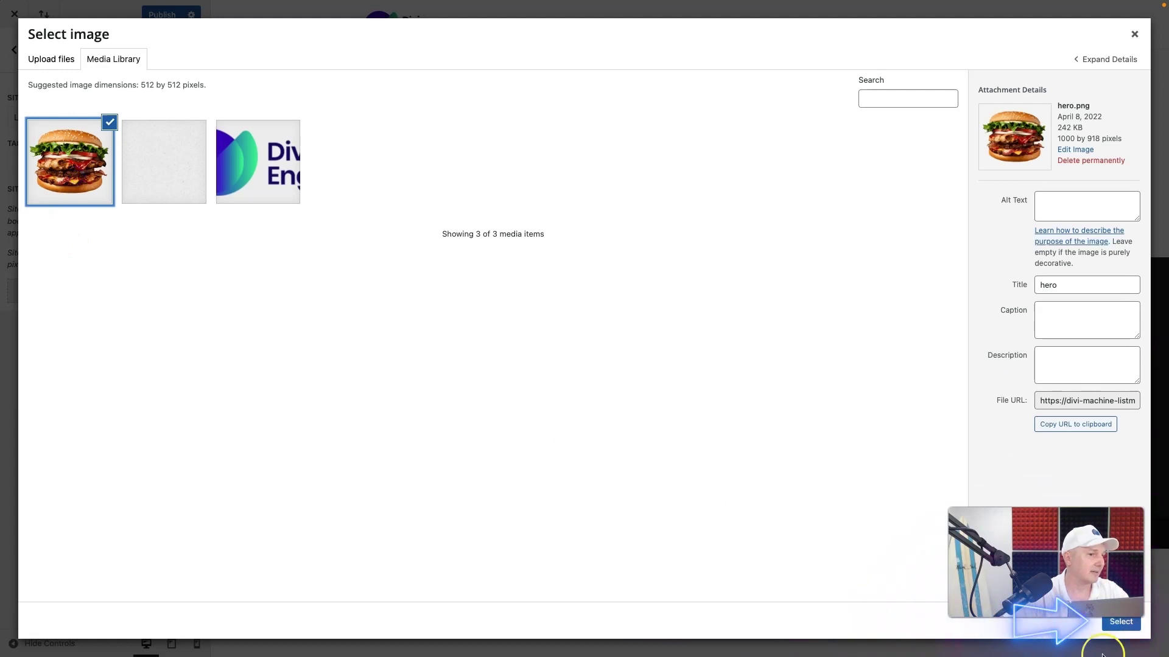
{"action": "left_click", "coordinate": [1131, 630]}
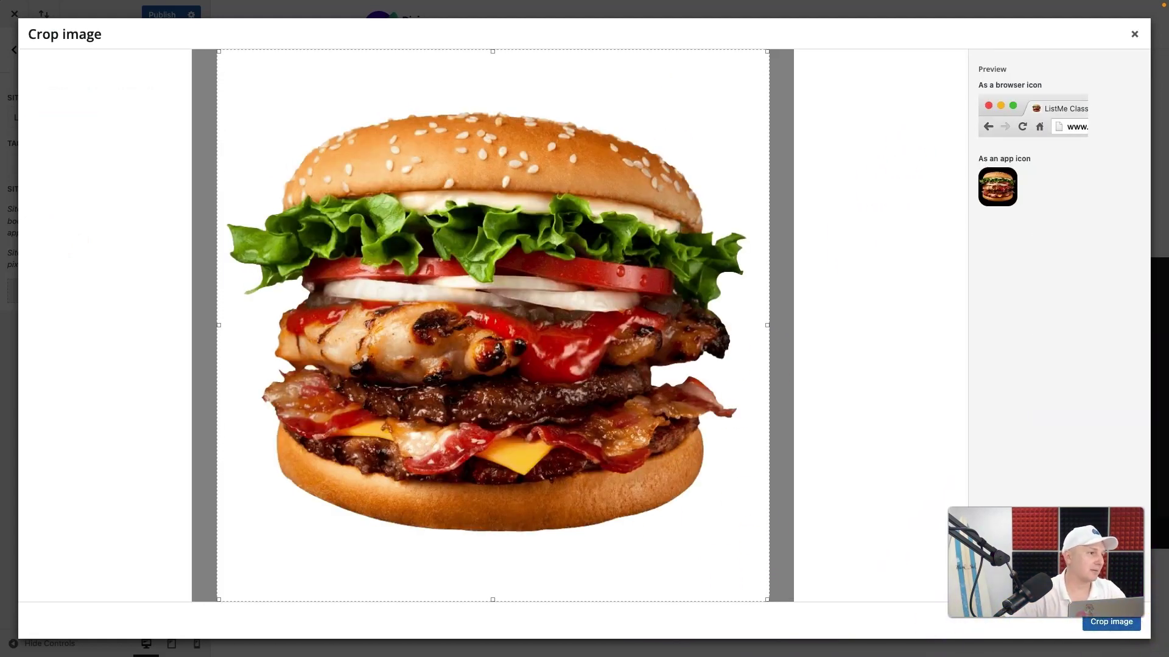
{"action": "left_click", "coordinate": [1104, 627]}
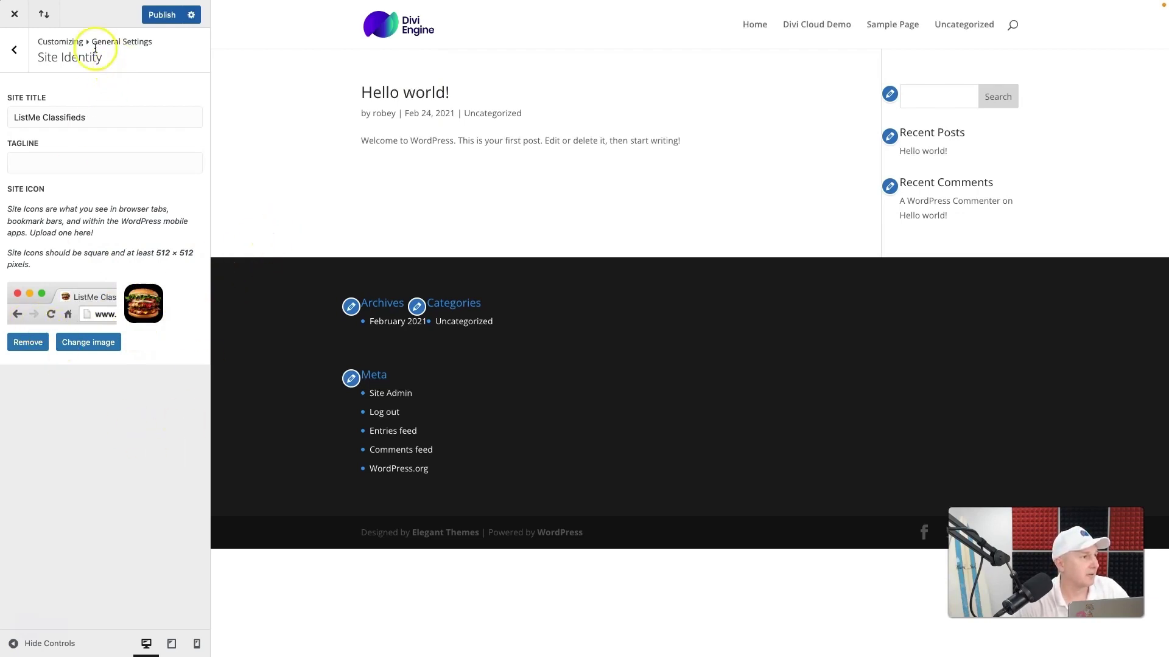
Step: In Layout Settings, change the theme accent colour to #ff6600
{"action": "left_click", "coordinate": [18, 46]}
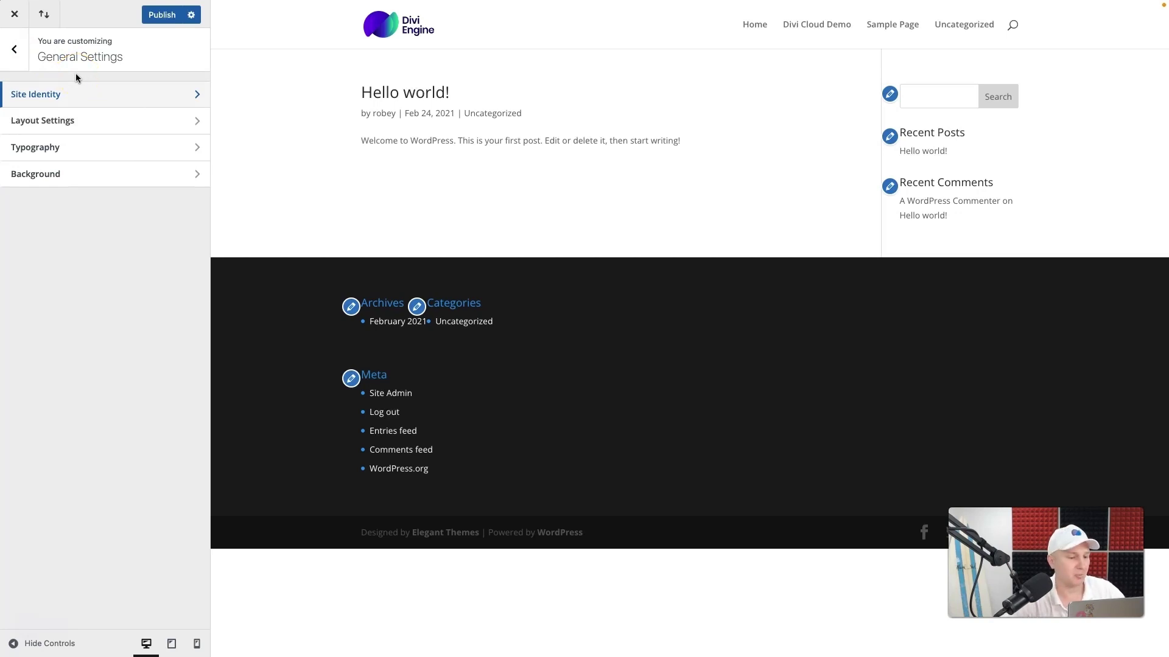
{"action": "left_click", "coordinate": [37, 149]}
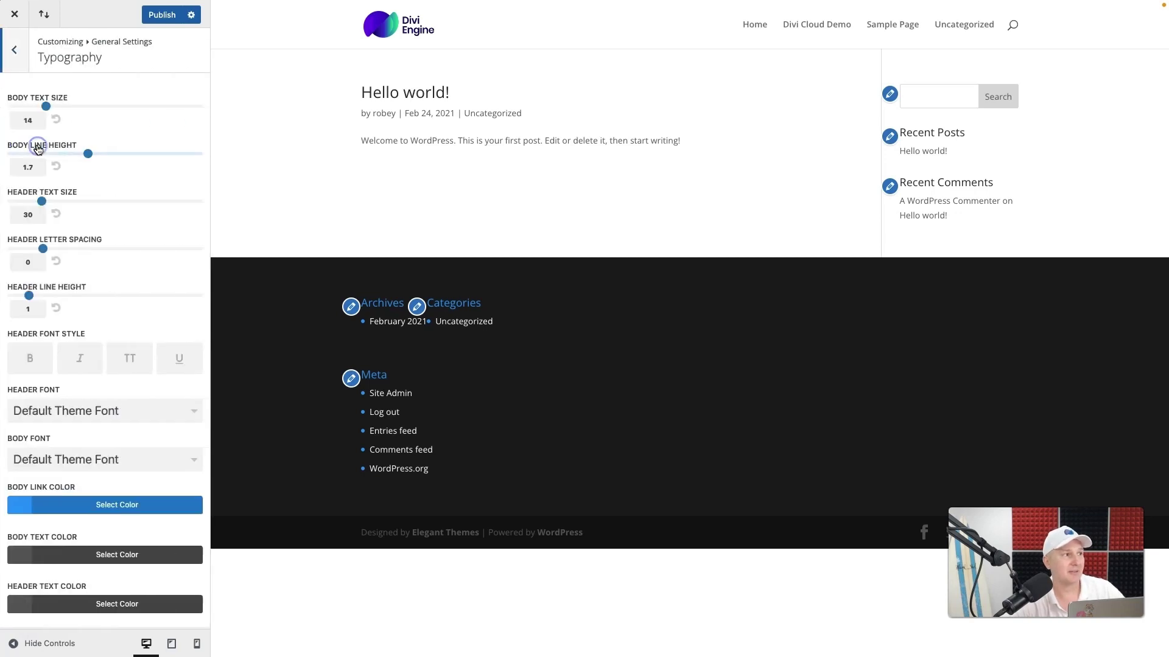
{"action": "left_click", "coordinate": [20, 56]}
{"action": "left_click", "coordinate": [34, 120]}
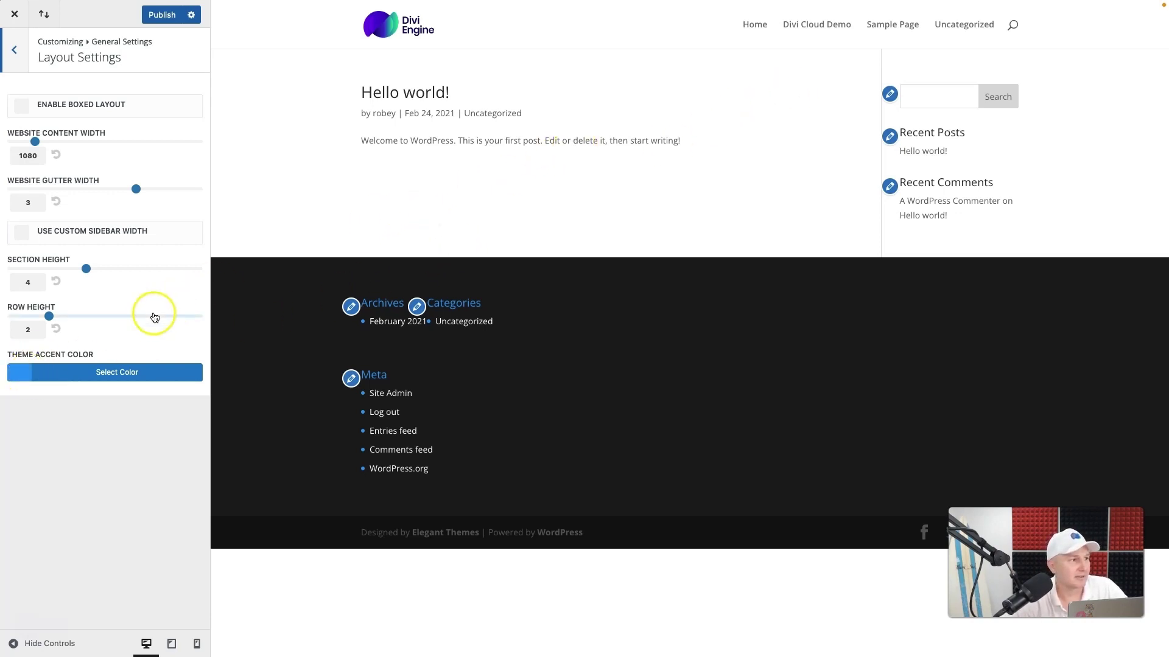
{"action": "left_click", "coordinate": [20, 380]}
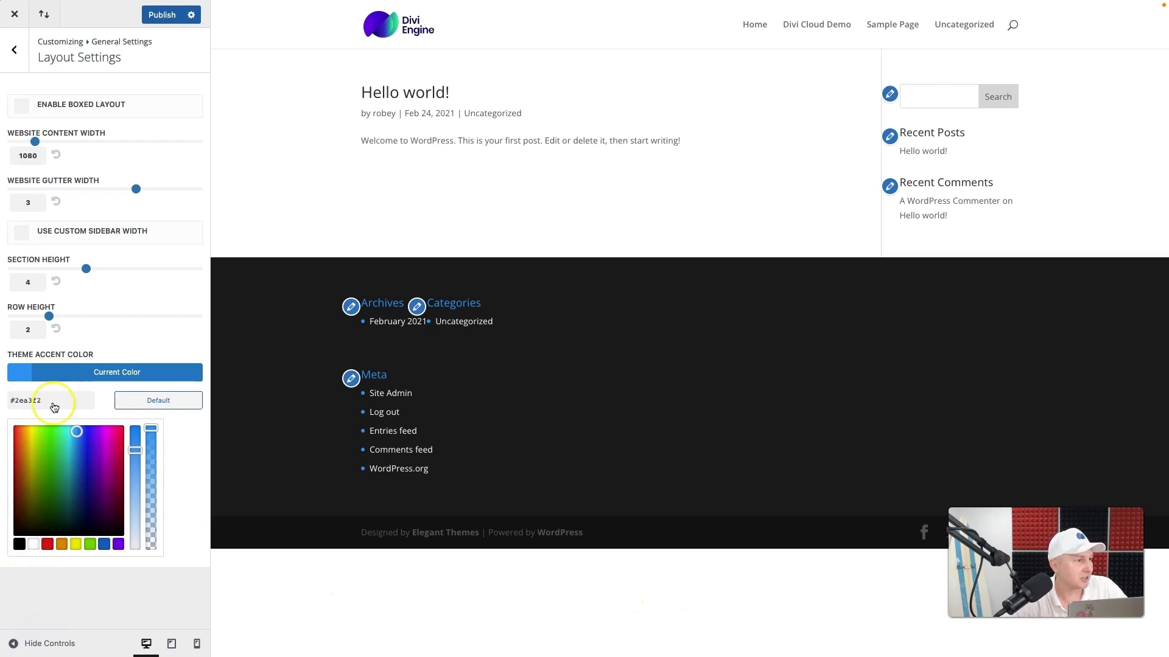
{"action": "double_click", "coordinate": [34, 400]}
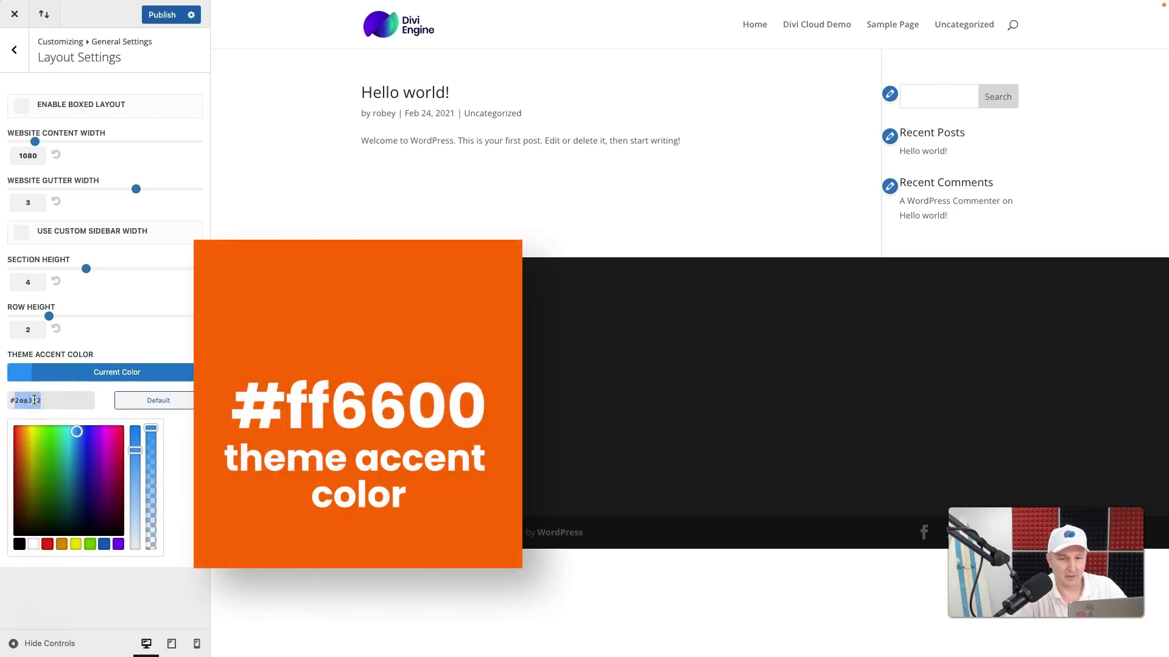
{"action": "type", "text": "ff6600"}
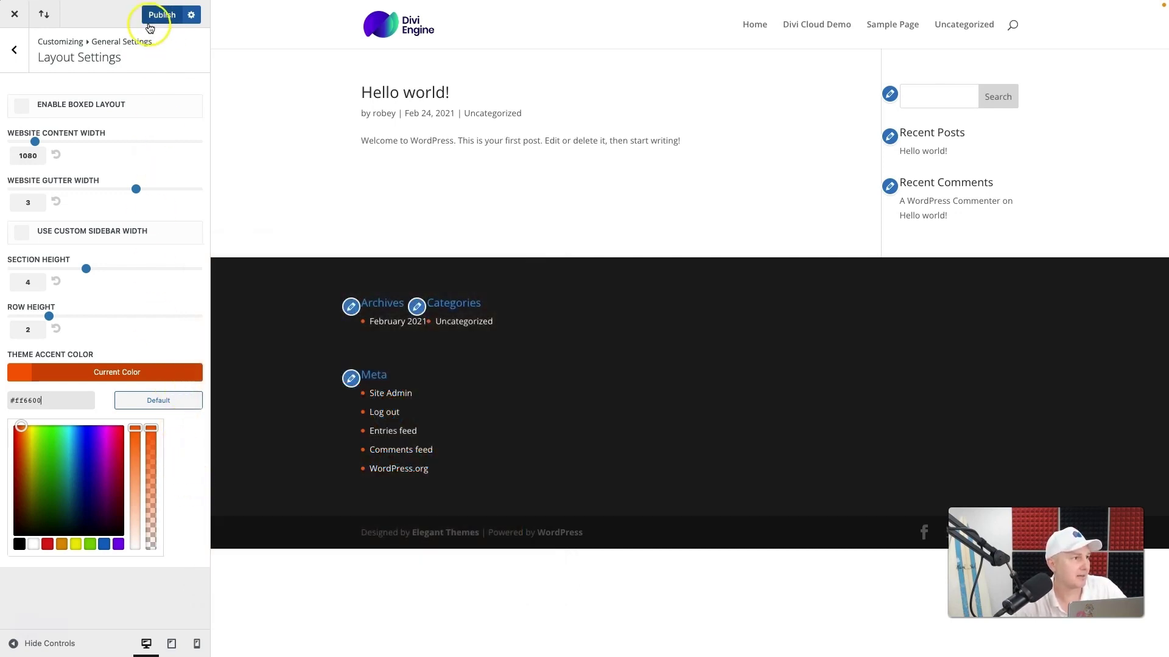
{"action": "left_click", "coordinate": [18, 54]}
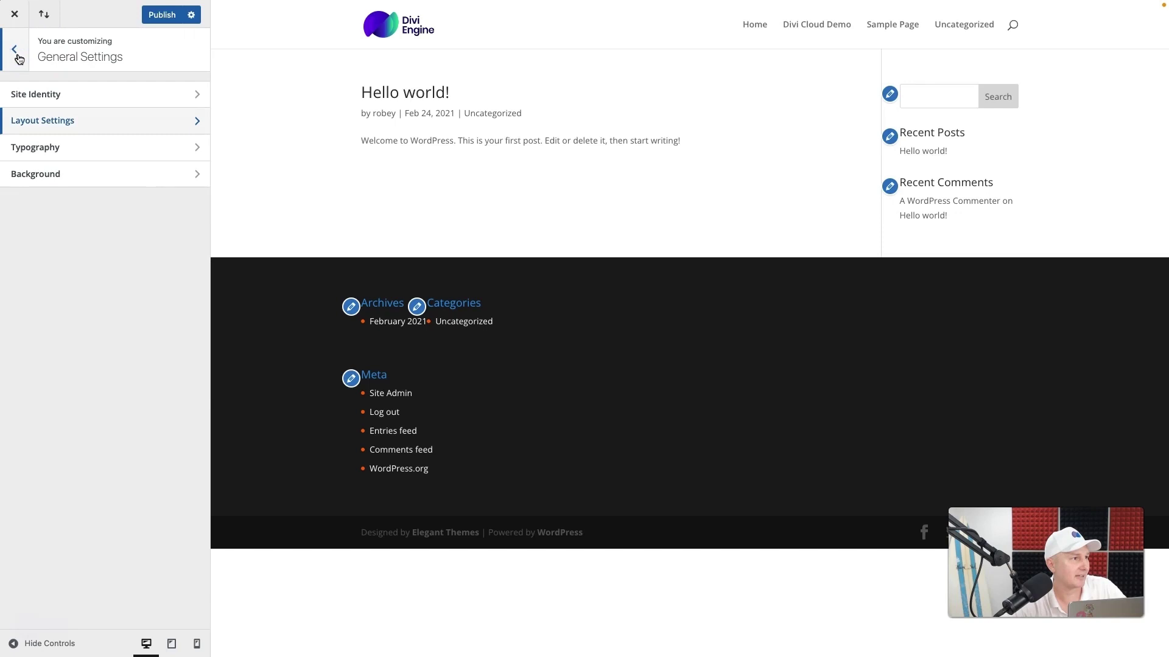
{"action": "left_click", "coordinate": [79, 147]}
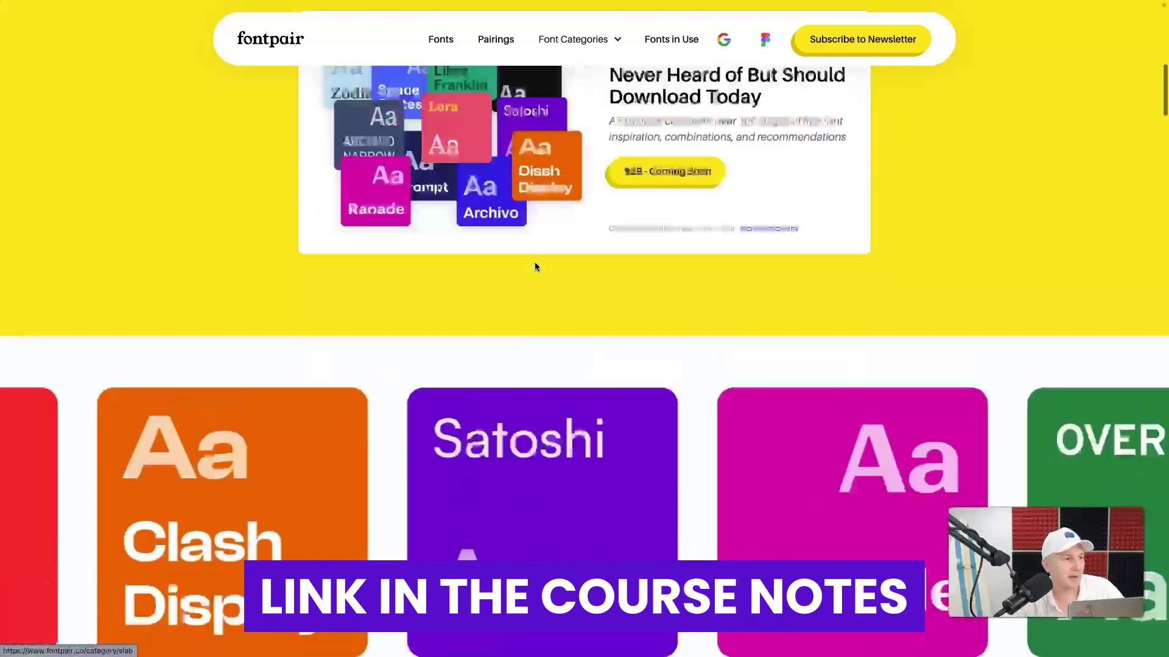
{"action": "scroll", "coordinate": [534, 261], "scroll_direction": "up", "scroll_amount": 15}
{"action": "left_click", "coordinate": [476, 43]}
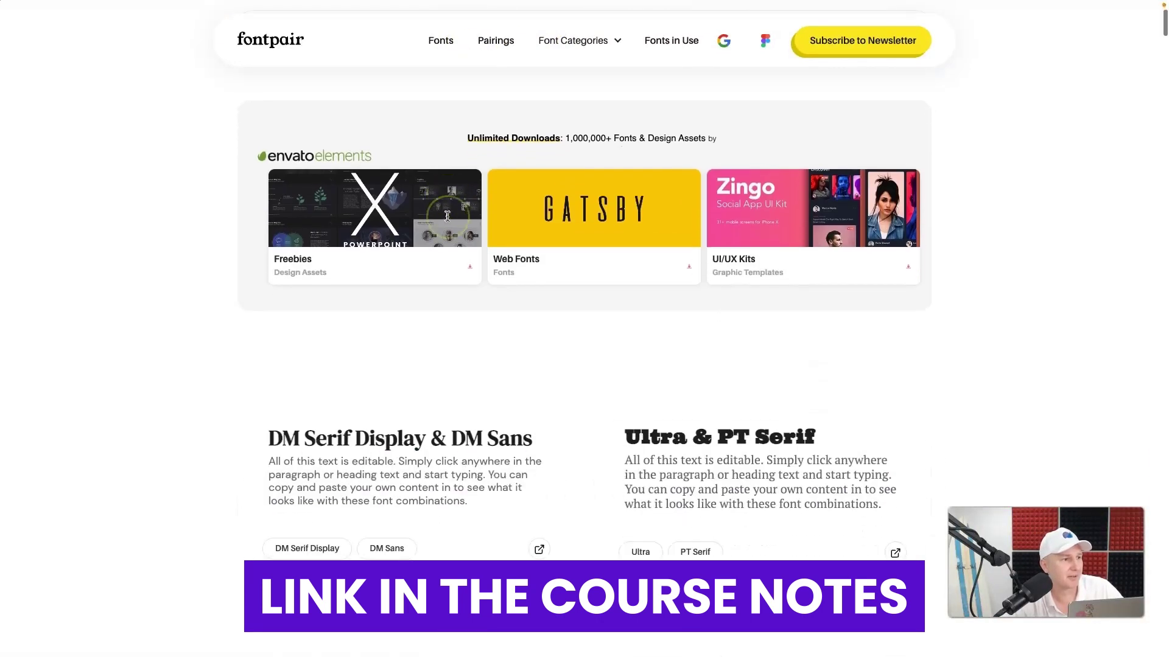
{"action": "scroll", "coordinate": [443, 314], "scroll_direction": "down", "scroll_amount": 3}
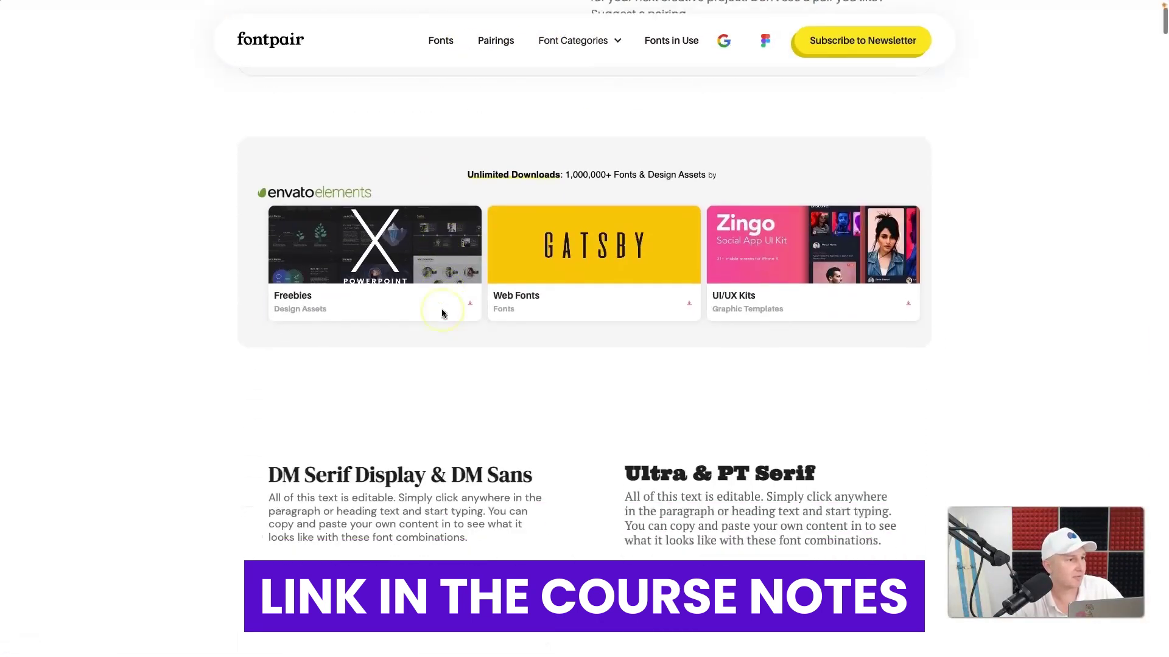
{"action": "scroll", "coordinate": [525, 506], "scroll_direction": "down", "scroll_amount": 7}
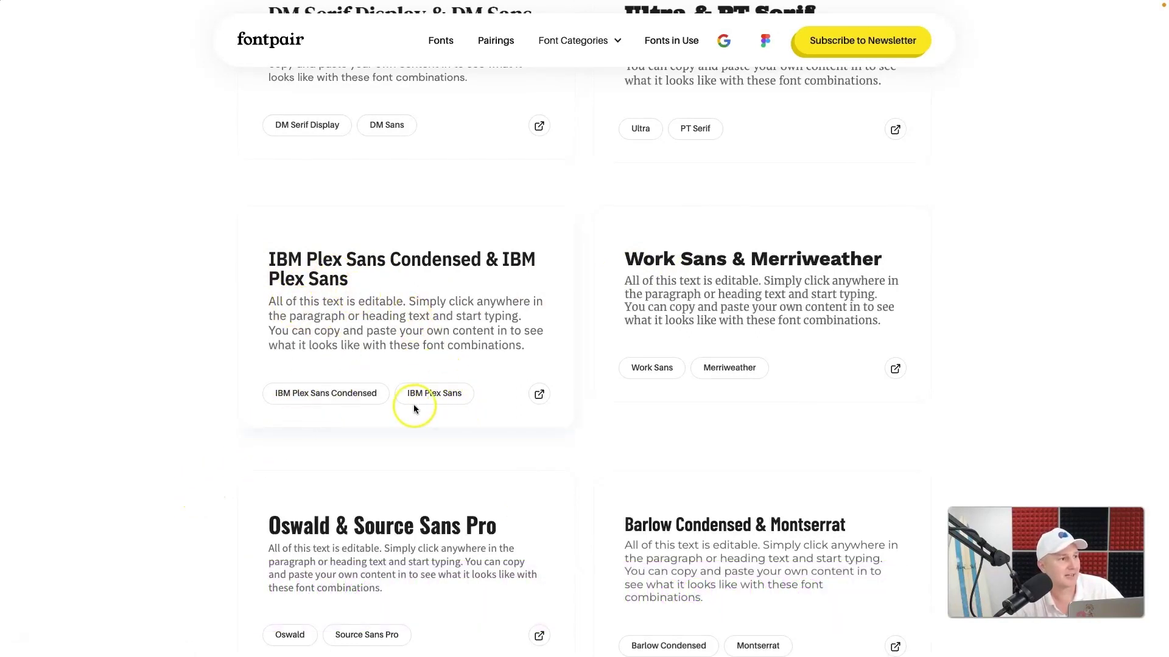
{"action": "scroll", "coordinate": [554, 369], "scroll_direction": "down", "scroll_amount": 6}
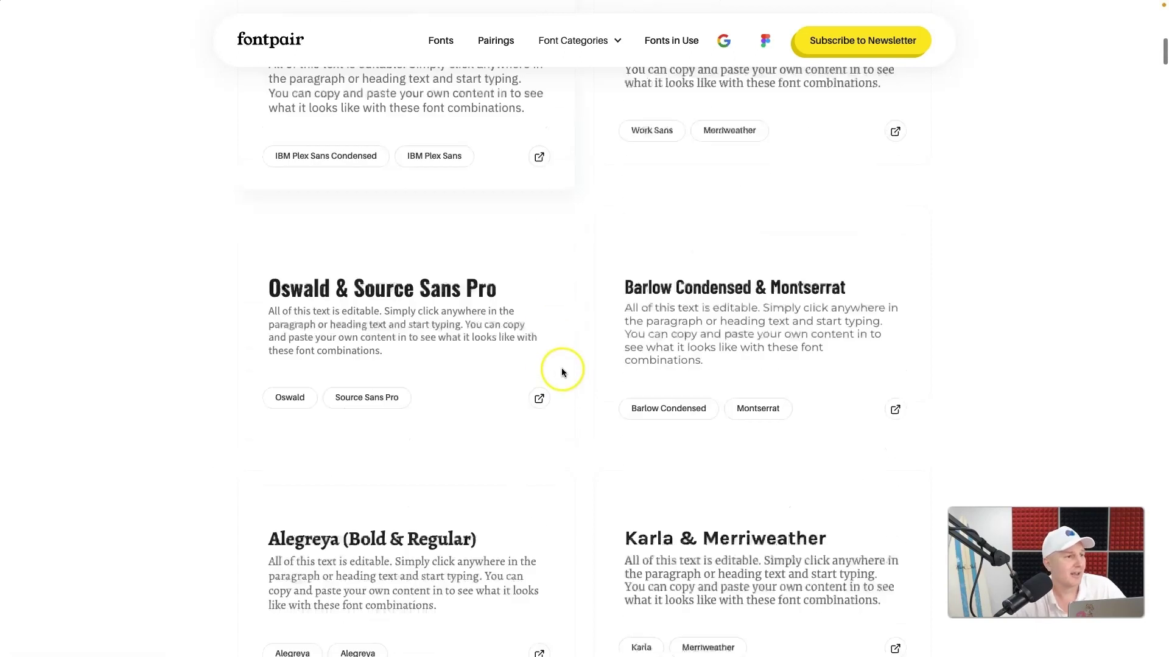
{"action": "scroll", "coordinate": [578, 503], "scroll_direction": "down", "scroll_amount": 2}
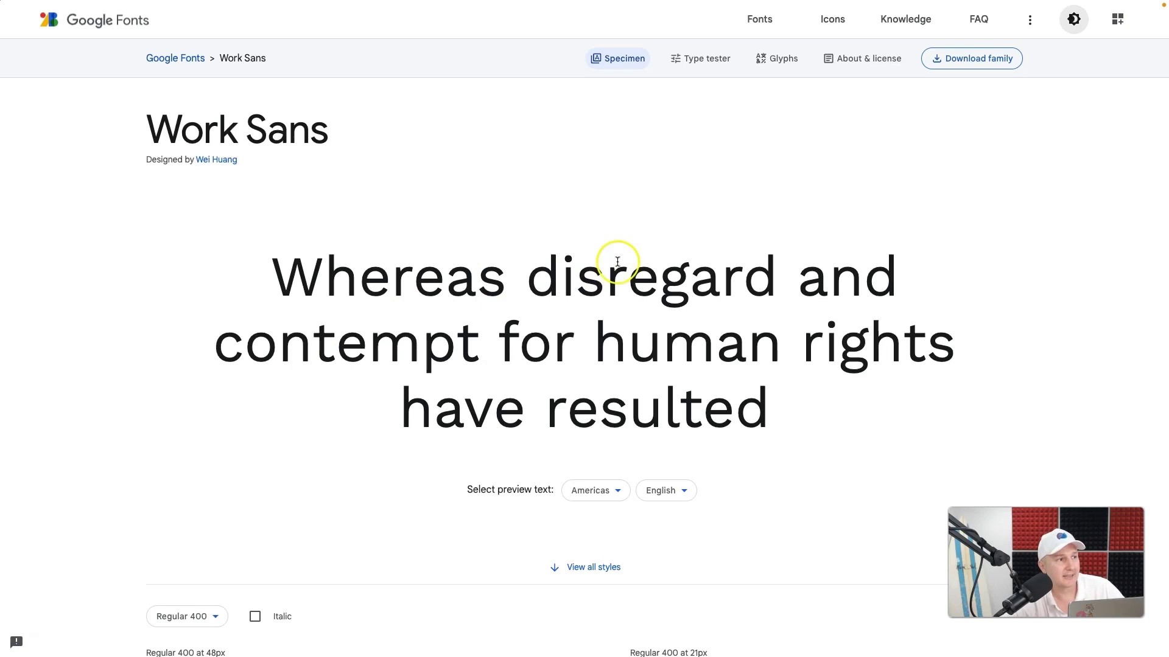
{"action": "scroll", "coordinate": [670, 333], "scroll_direction": "down", "scroll_amount": 1}
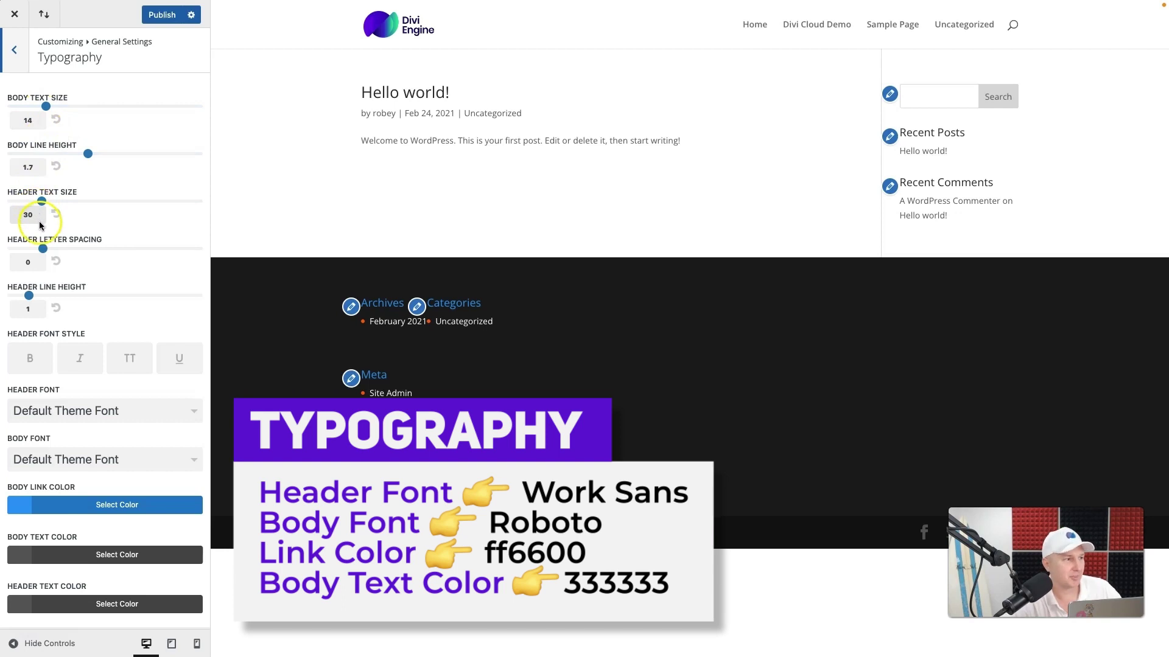
Step: Set the header font to Work Sans
{"action": "left_click", "coordinate": [71, 413]}
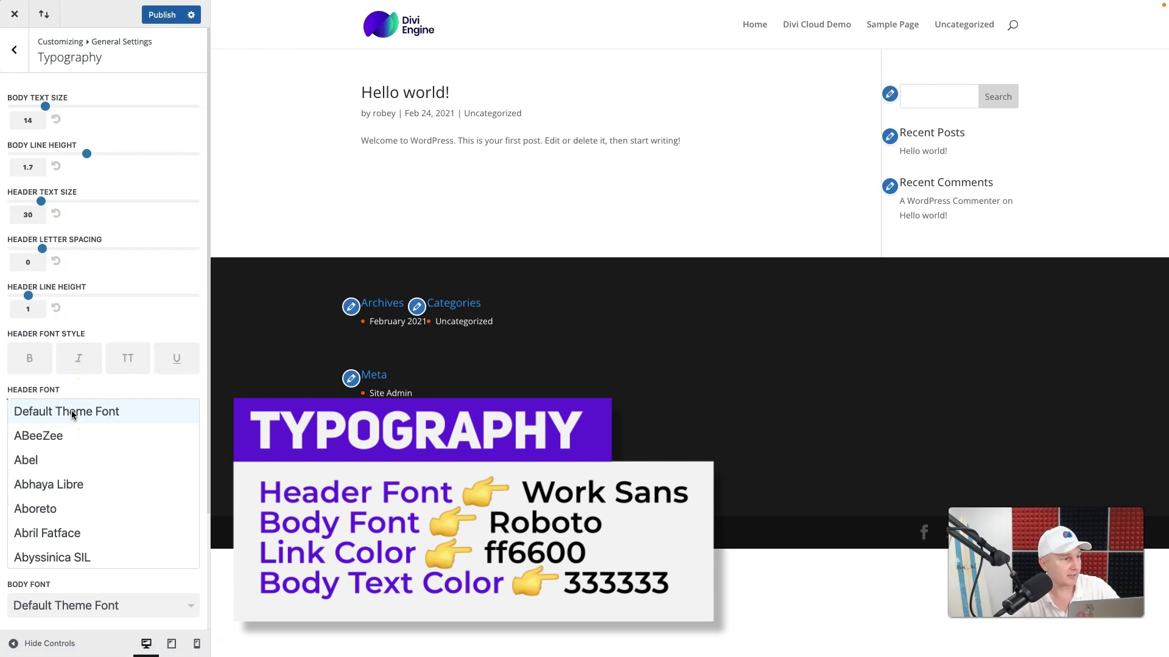
{"action": "scroll", "coordinate": [86, 464], "scroll_direction": "down", "scroll_amount": 1}
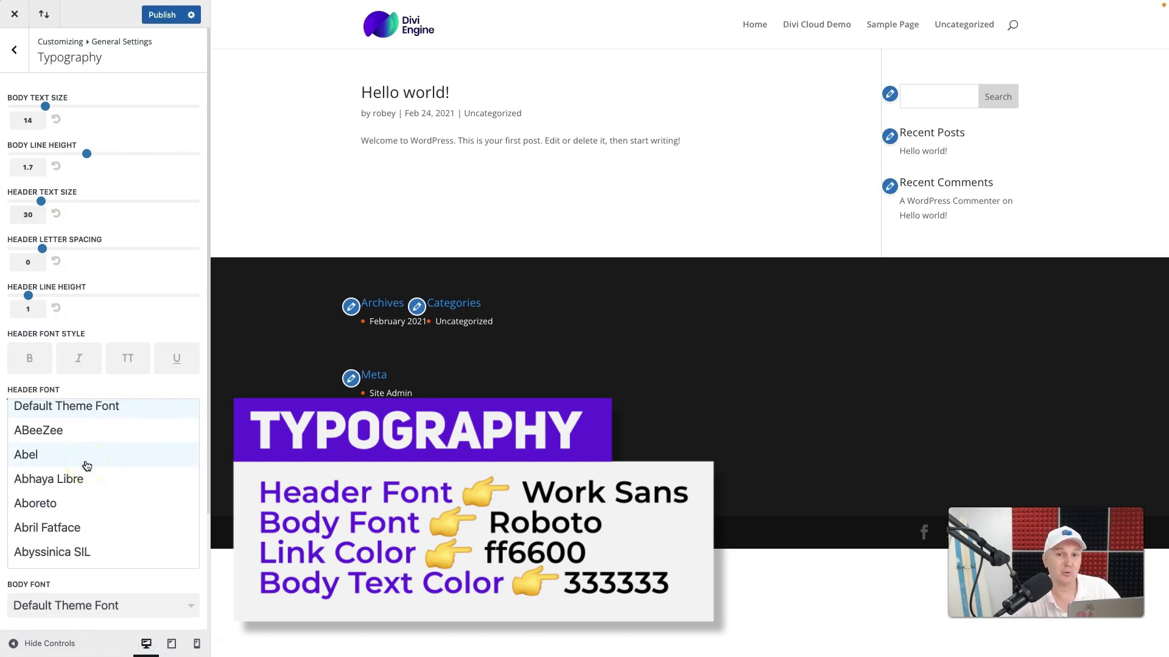
{"action": "scroll", "coordinate": [86, 465], "scroll_direction": "down", "scroll_amount": 20}
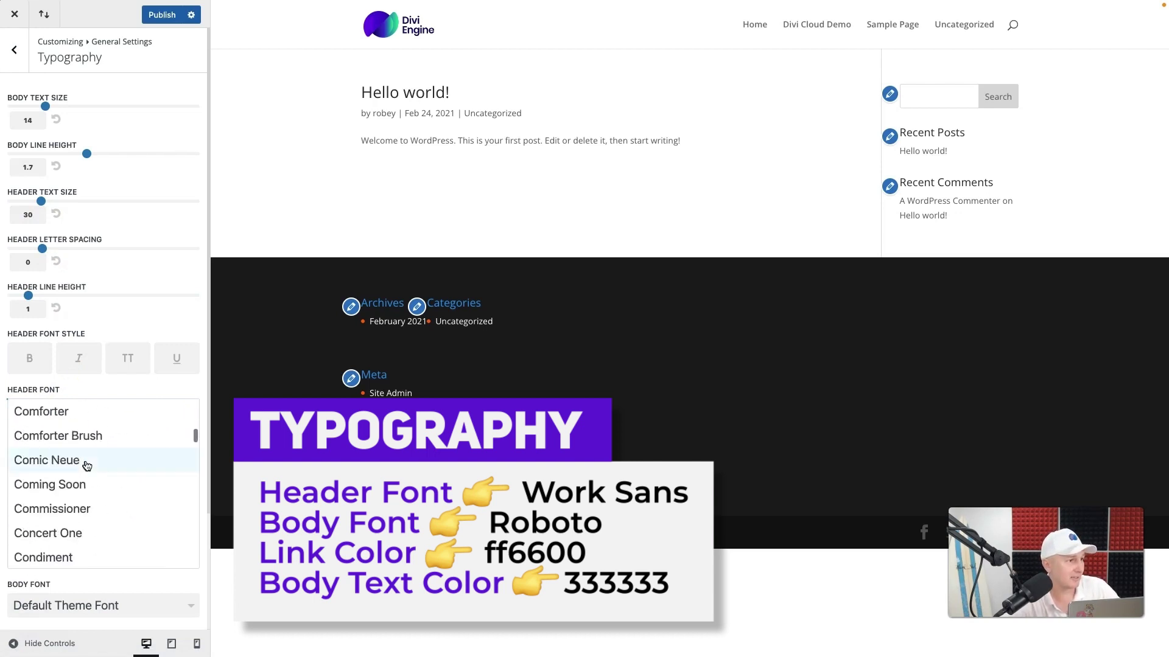
{"action": "left_click_drag", "start_coordinate": [194, 434], "coordinate": [192, 555]}
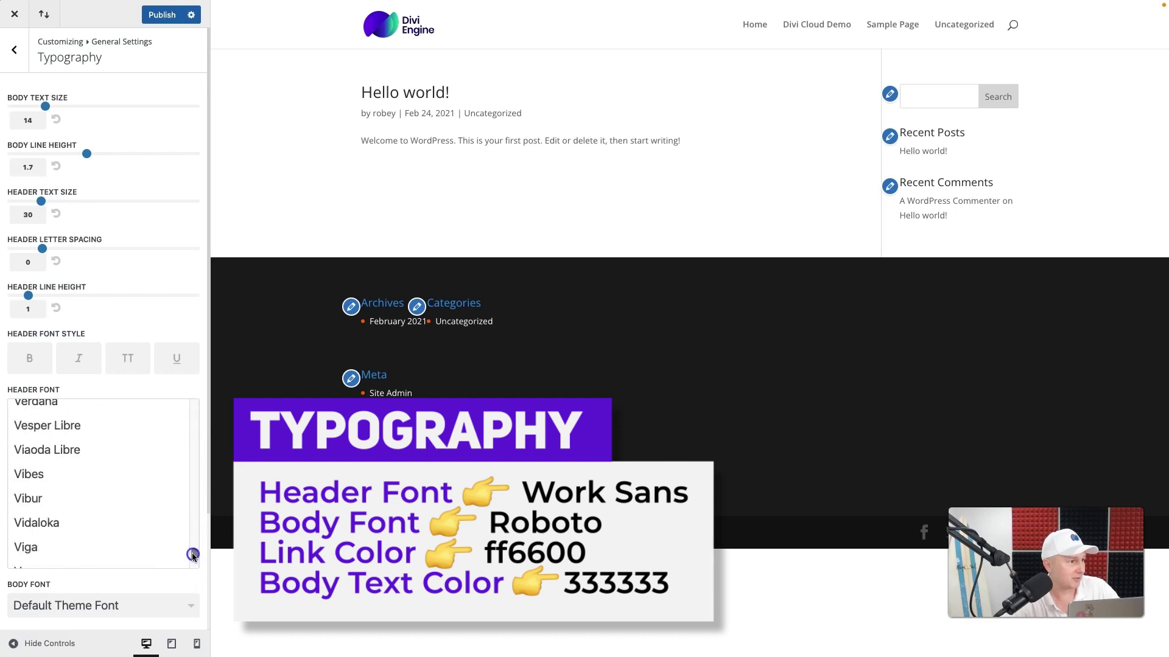
{"action": "scroll", "coordinate": [136, 488], "scroll_direction": "down", "scroll_amount": 5}
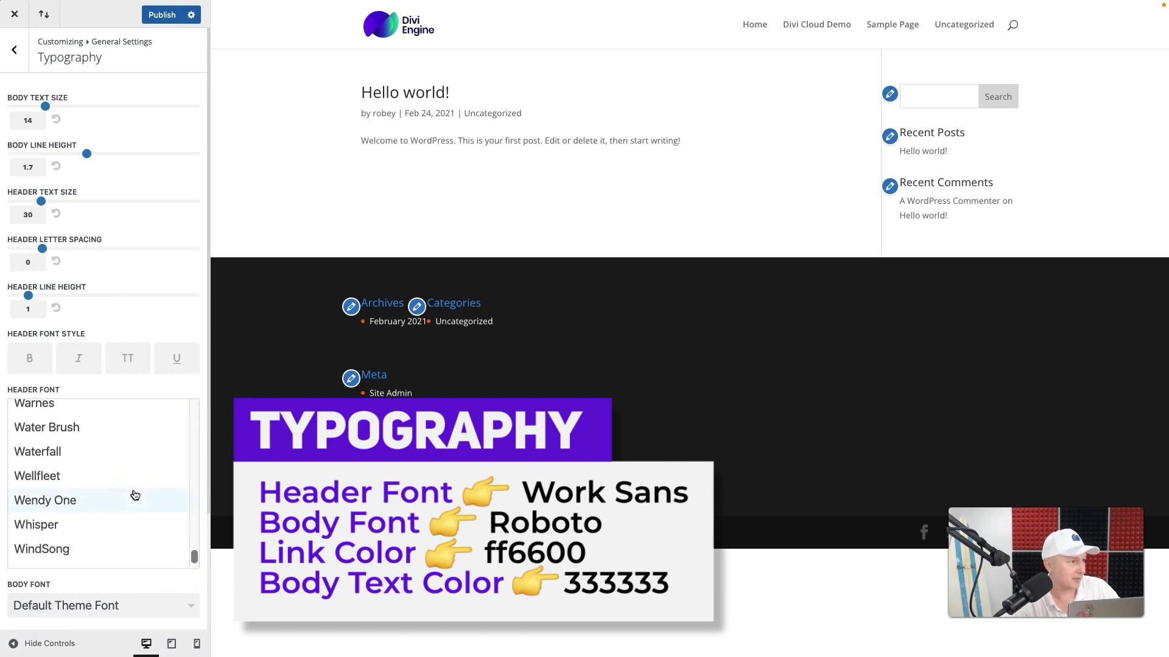
{"action": "scroll", "coordinate": [134, 493], "scroll_direction": "down", "scroll_amount": 3}
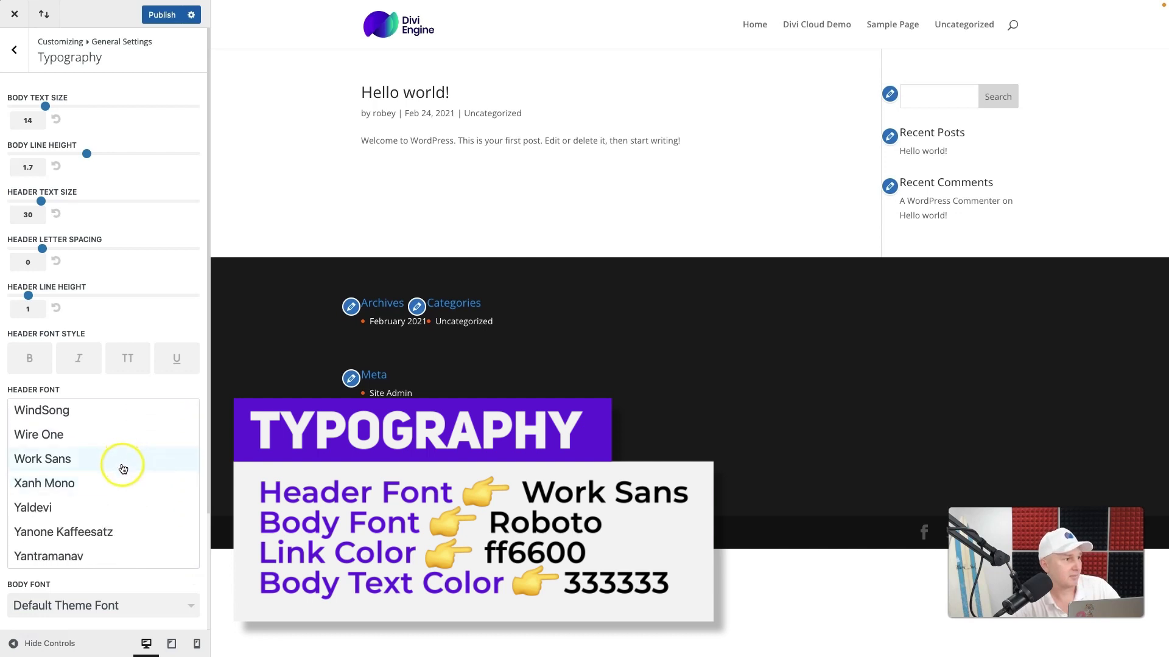
{"action": "left_click", "coordinate": [123, 468]}
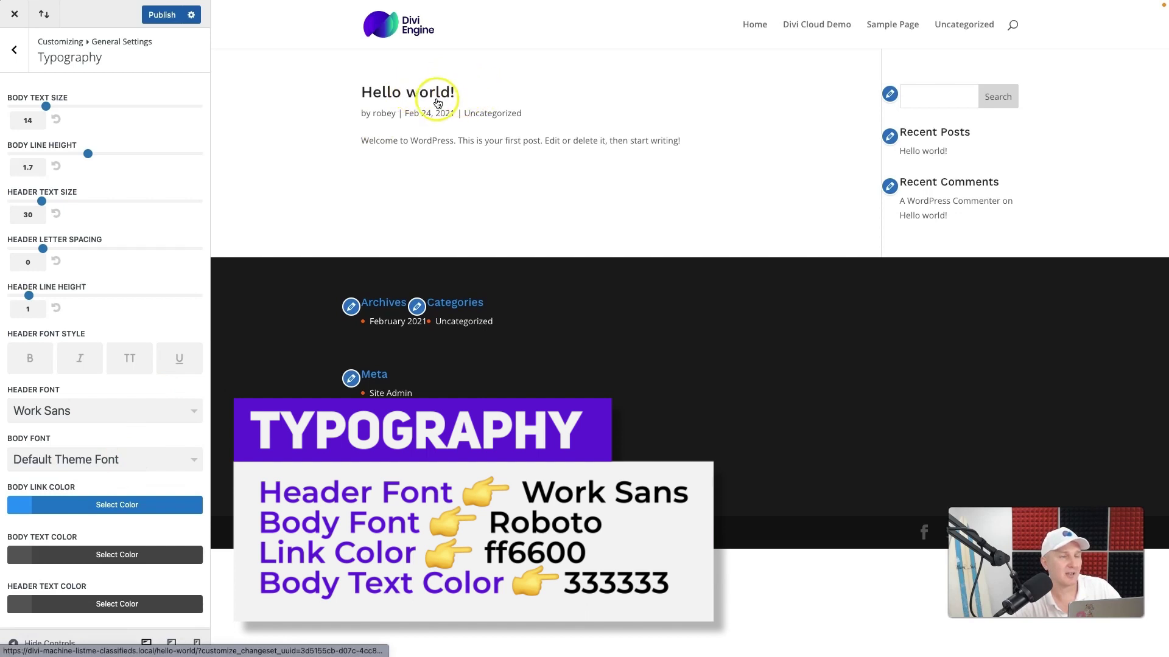
Step: Set the body font to Roboto
{"action": "left_click", "coordinate": [85, 461]}
{"action": "scroll", "coordinate": [99, 529], "scroll_direction": "down", "scroll_amount": 8}
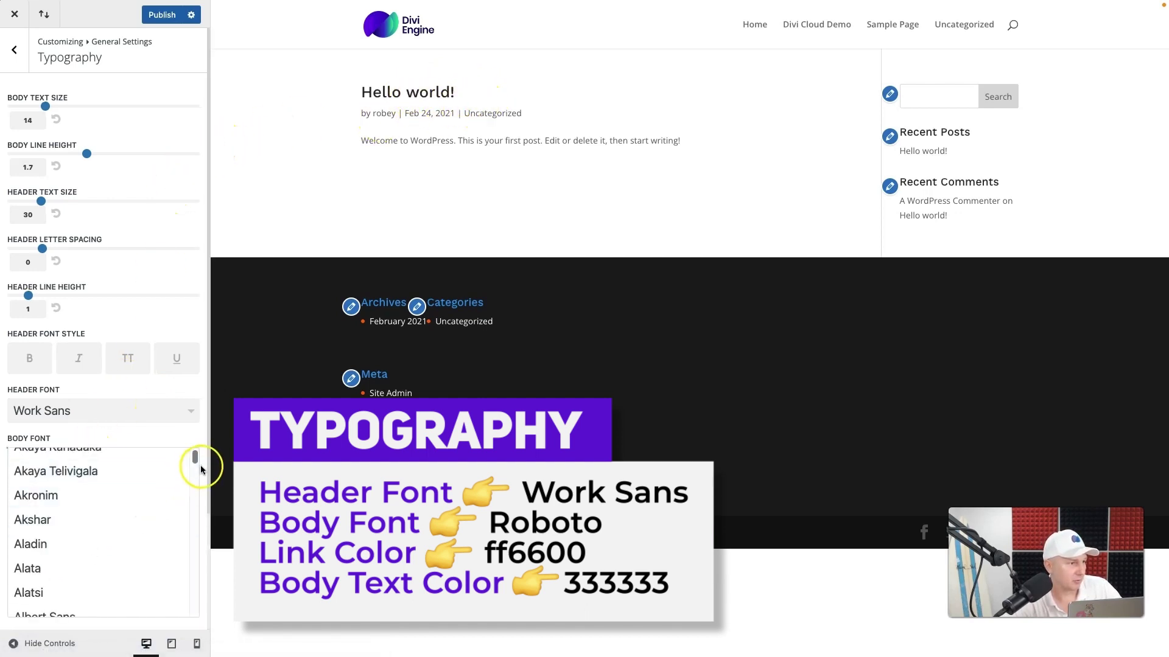
{"action": "left_click_drag", "start_coordinate": [196, 459], "coordinate": [192, 581]}
{"action": "scroll", "coordinate": [122, 556], "scroll_direction": "down", "scroll_amount": 6}
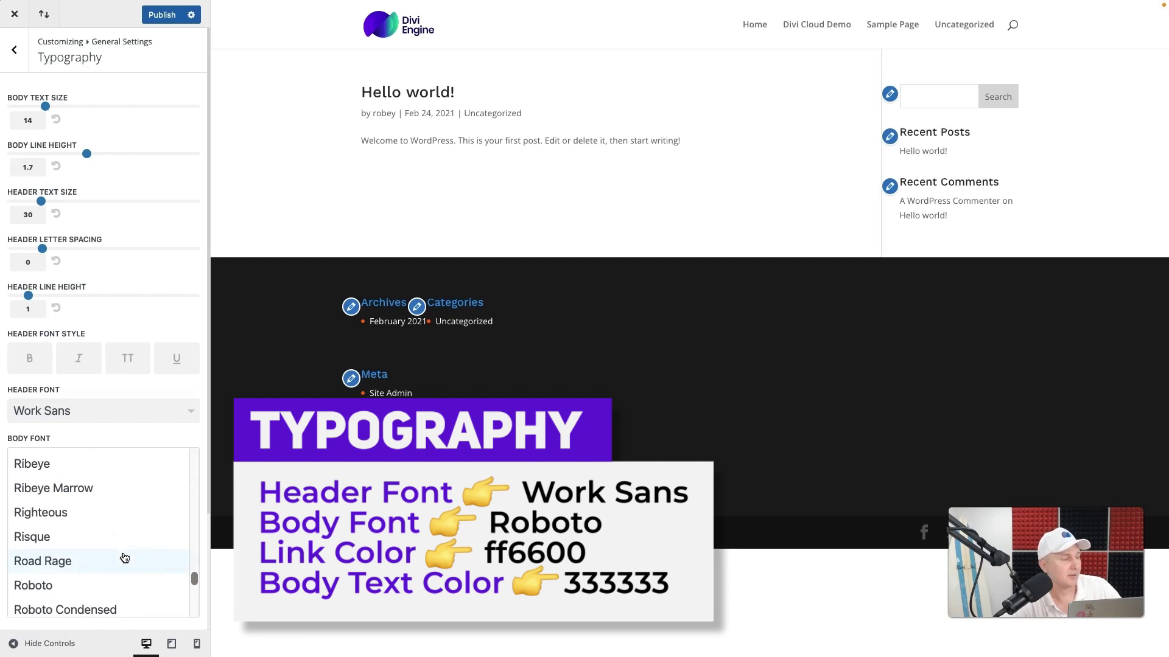
{"action": "scroll", "coordinate": [124, 558], "scroll_direction": "up", "scroll_amount": 3}
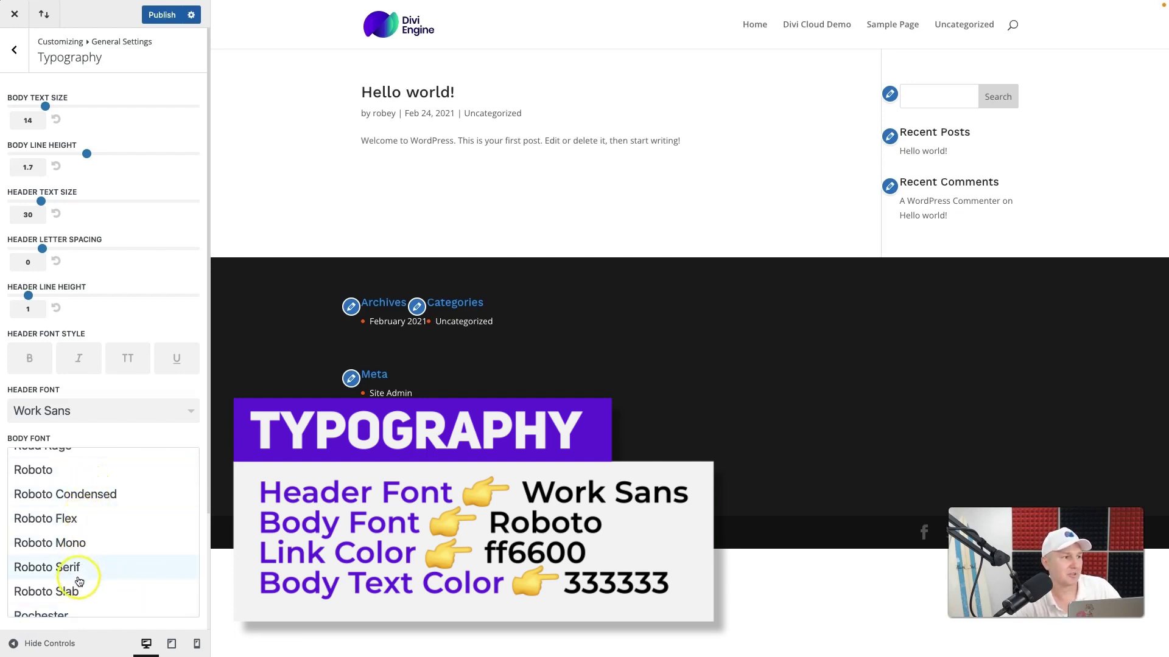
{"action": "left_click", "coordinate": [97, 481]}
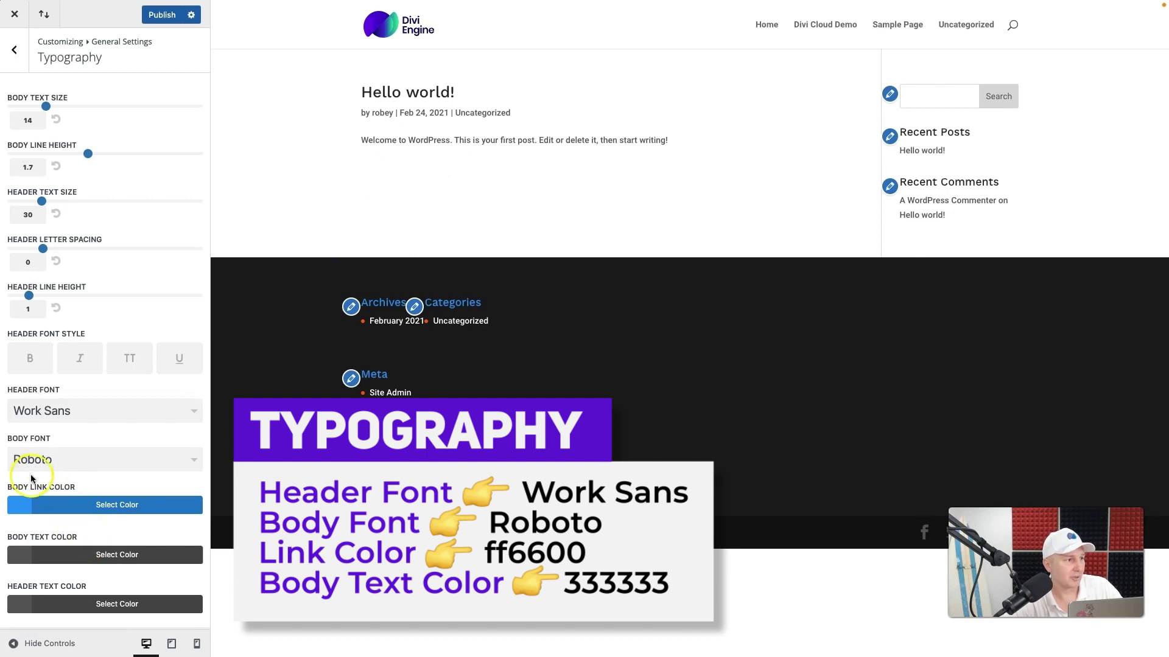
Step: Change the body link colour's hex value to #ff6600
{"action": "left_click", "coordinate": [17, 512]}
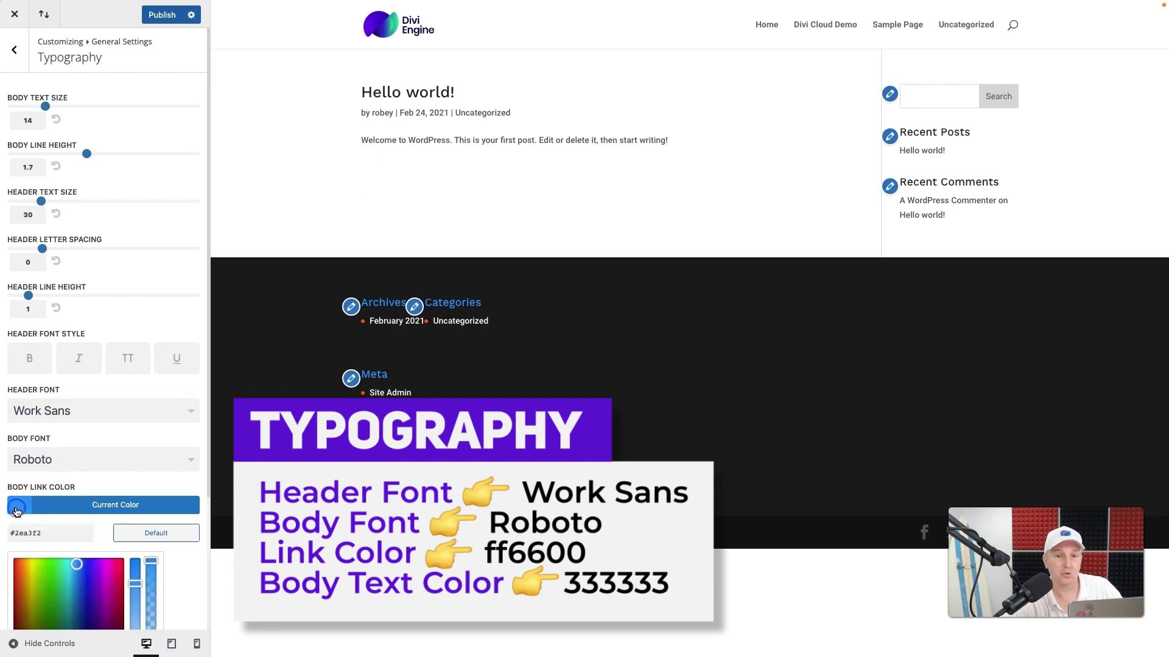
{"action": "double_click", "coordinate": [32, 534]}
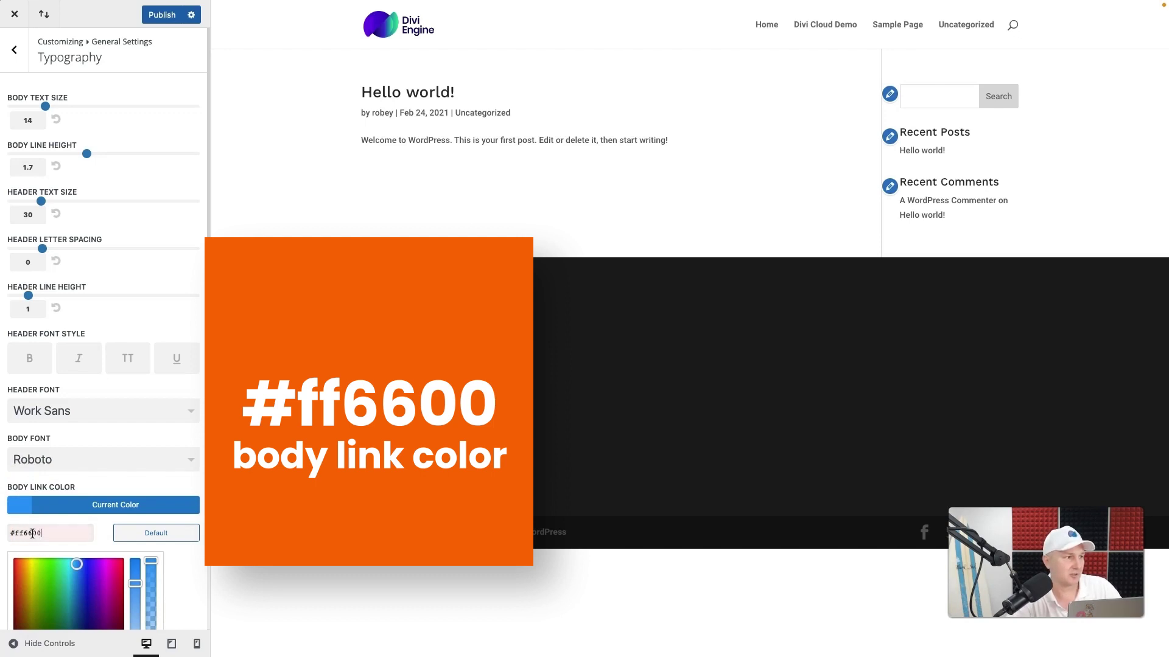
{"action": "scroll", "coordinate": [81, 475], "scroll_direction": "down", "scroll_amount": 5}
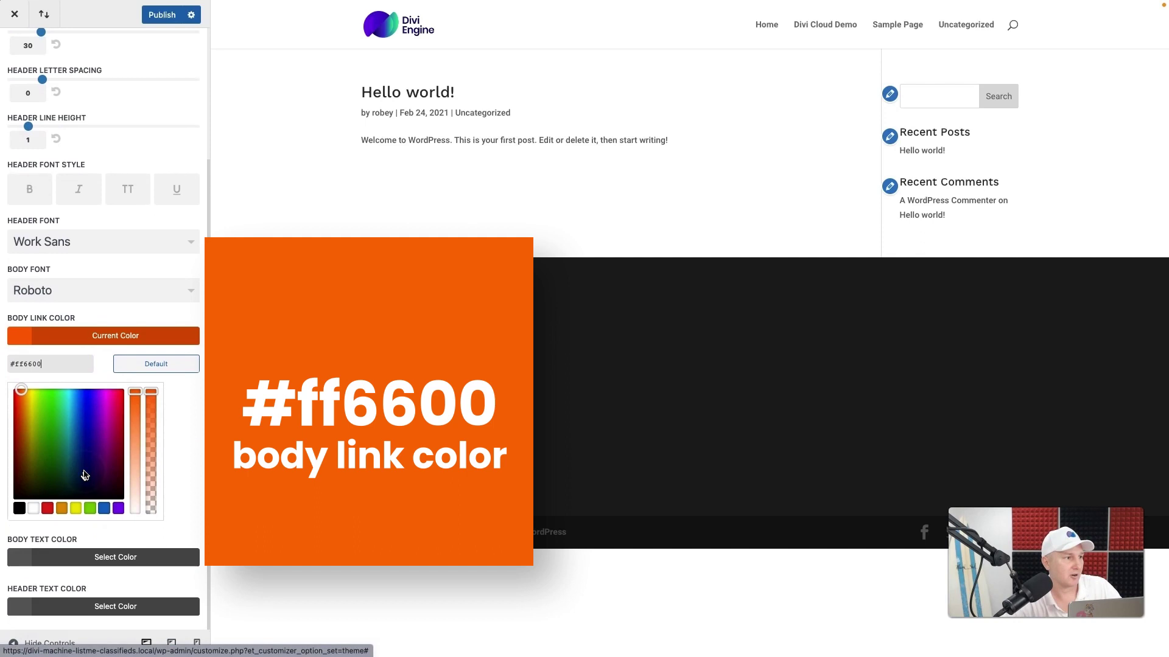
Step: Set the body text colour to dark grey #333333
{"action": "left_click", "coordinate": [31, 556]}
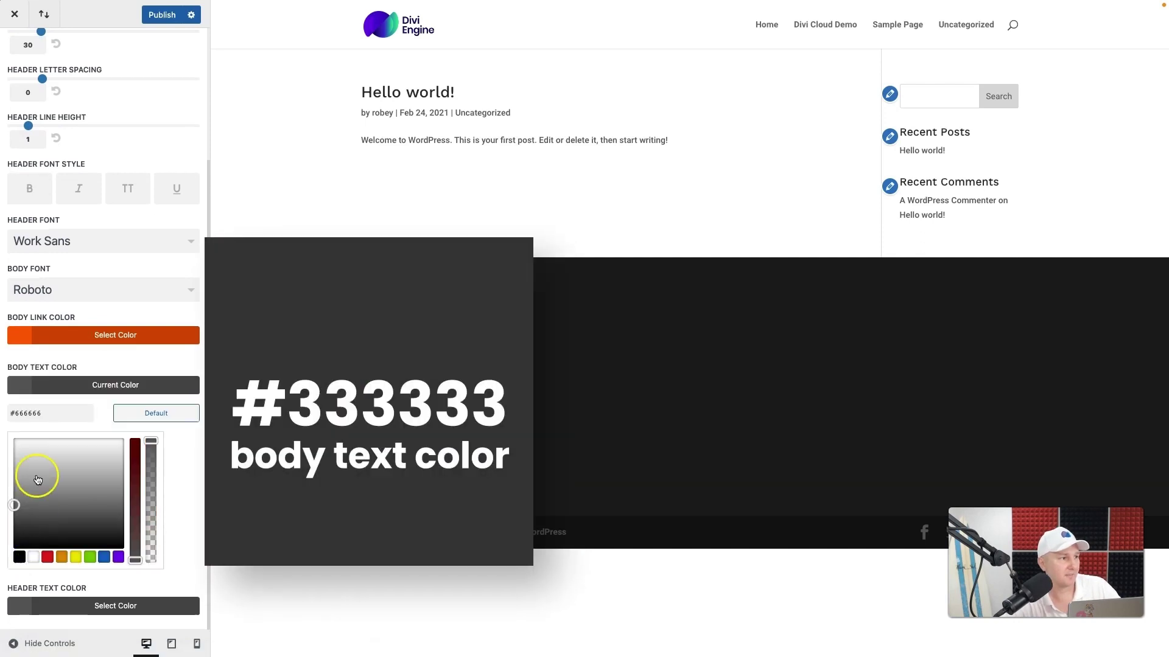
{"action": "double_click", "coordinate": [34, 415]}
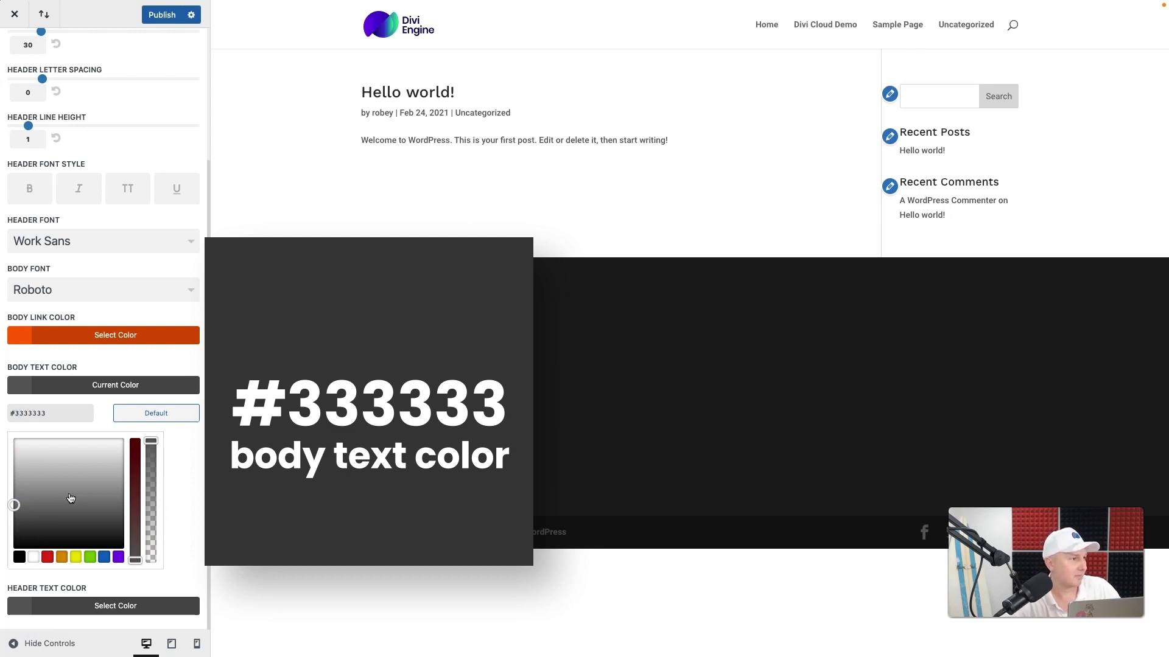
{"action": "key", "text": "Return"}
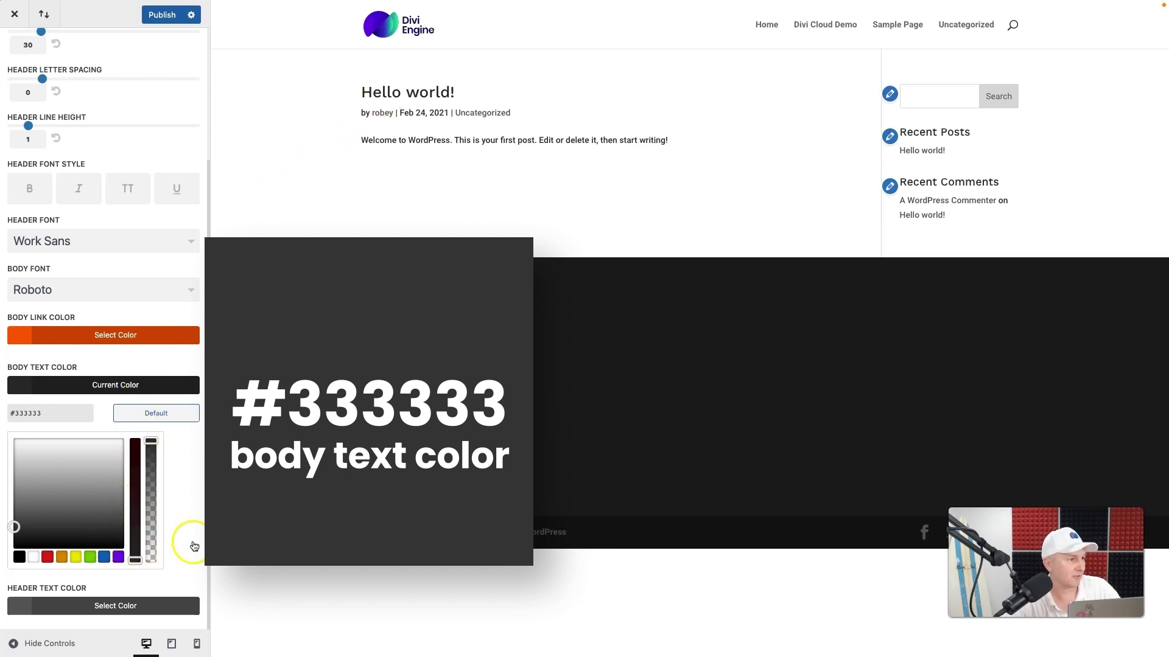
Step: Set the header text colour to orange #ff6600
{"action": "left_click", "coordinate": [69, 586]}
{"action": "left_click", "coordinate": [17, 601]}
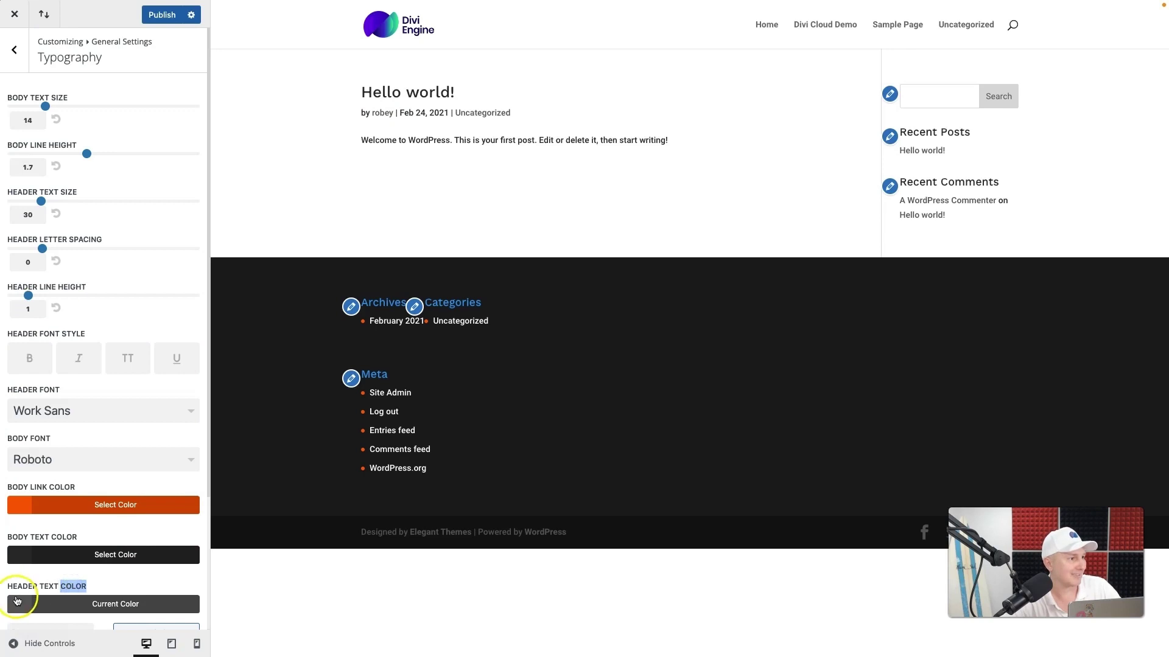
{"action": "left_click", "coordinate": [16, 600]}
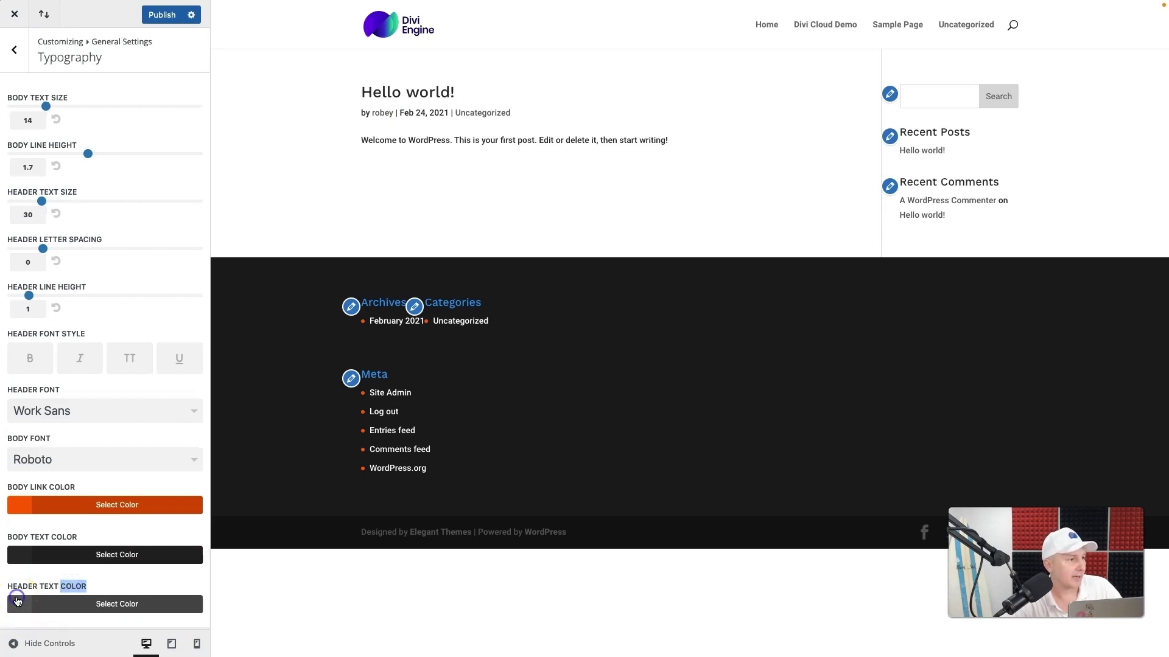
{"action": "left_click", "coordinate": [17, 605]}
{"action": "scroll", "coordinate": [18, 608], "scroll_direction": "down", "scroll_amount": 2}
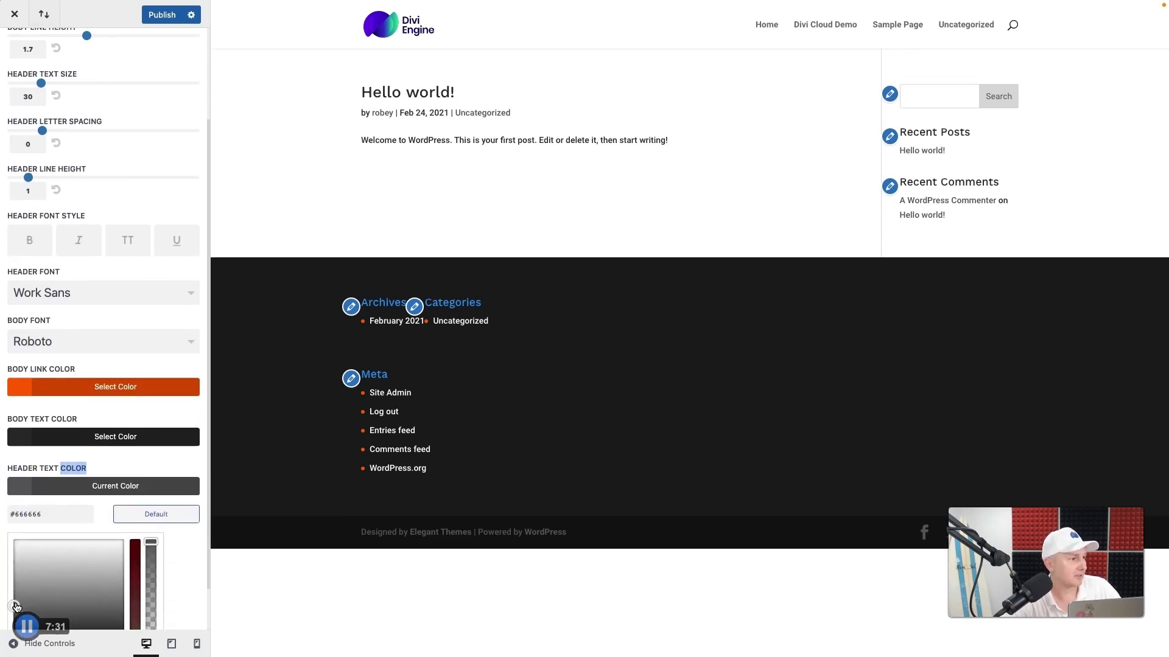
{"action": "double_click", "coordinate": [23, 505]}
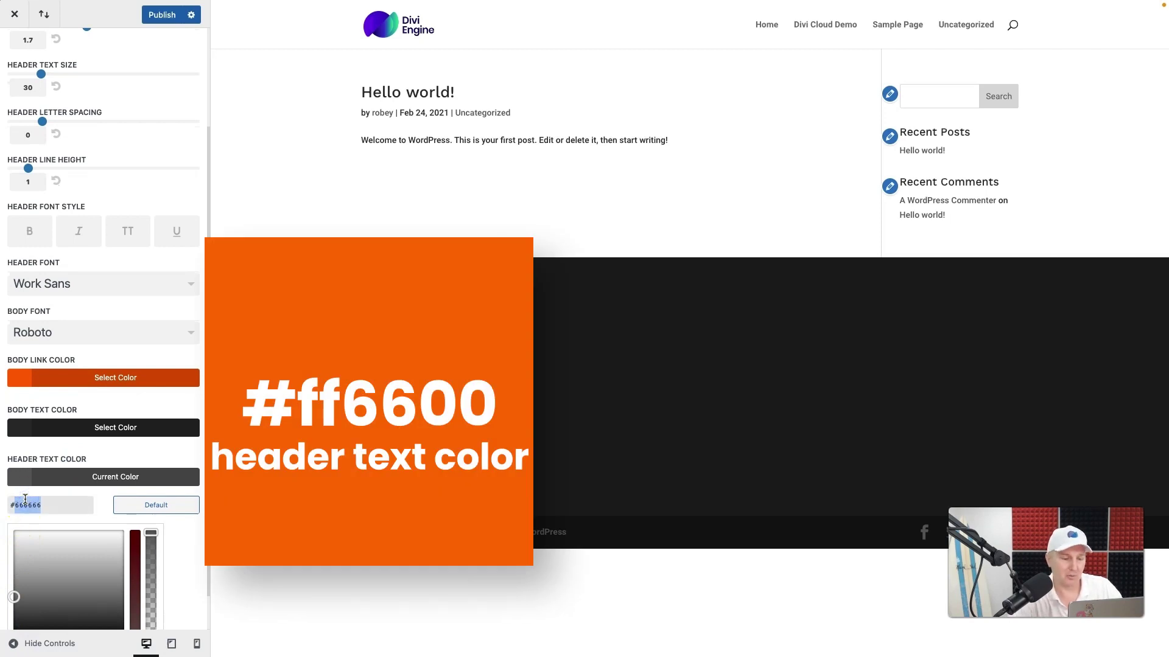
{"action": "type", "text": "ffffff"}
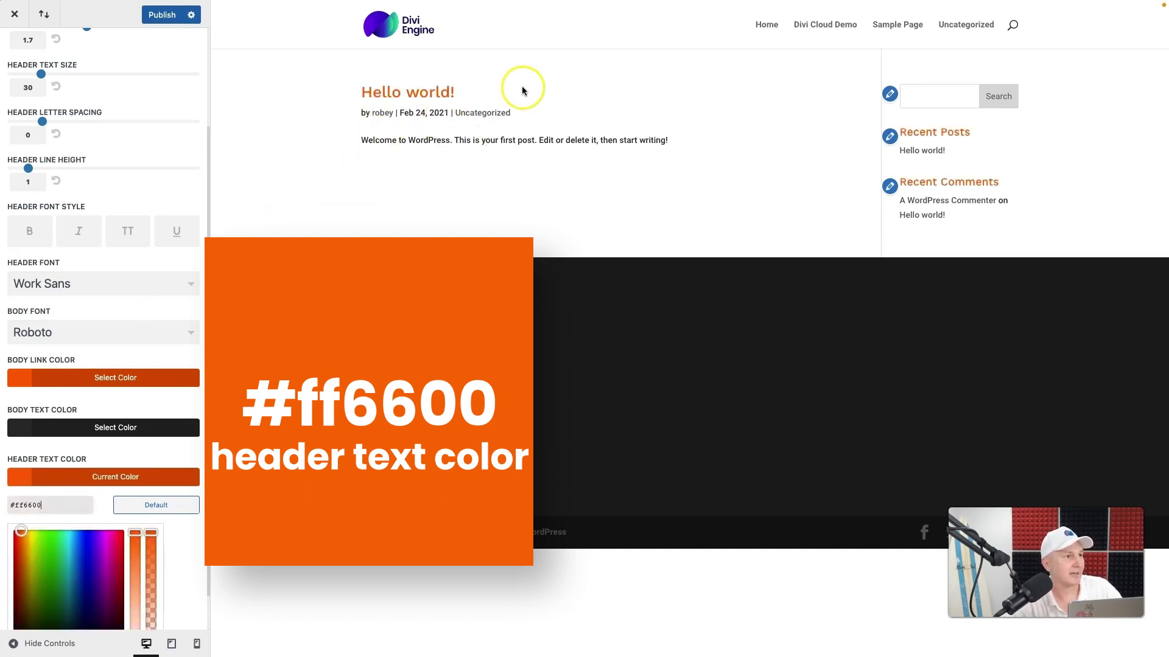
{"action": "scroll", "coordinate": [86, 426], "scroll_direction": "up", "scroll_amount": 2}
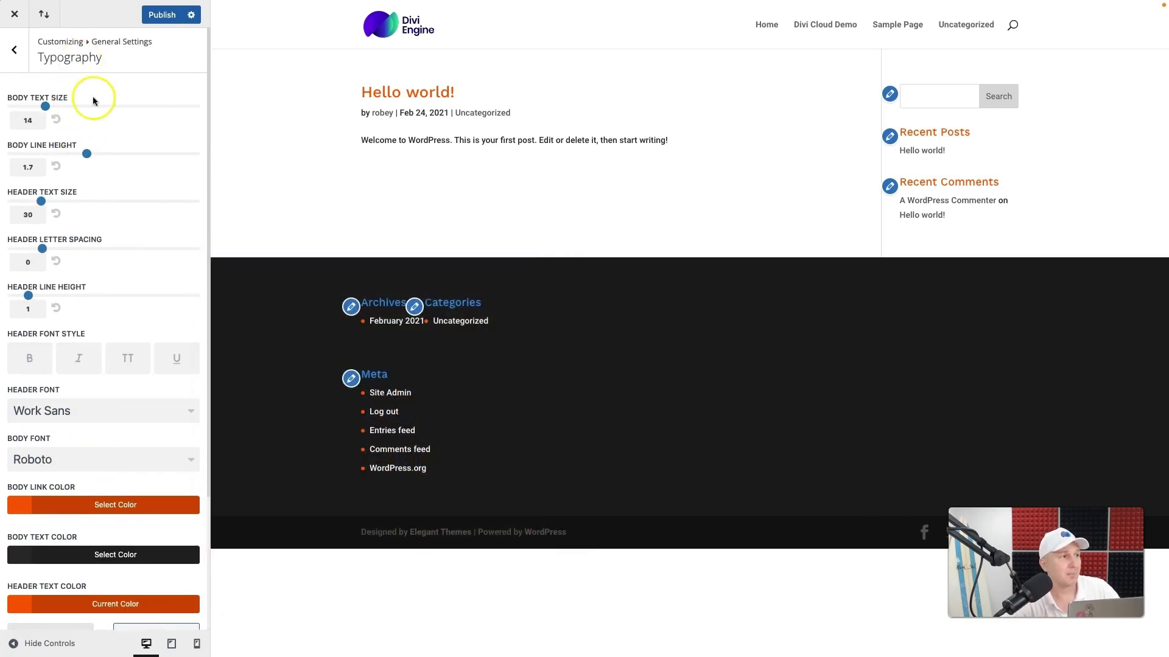
Step: Return from General Settings to the main customizer sections and enter Buttons
{"action": "left_click", "coordinate": [21, 58]}
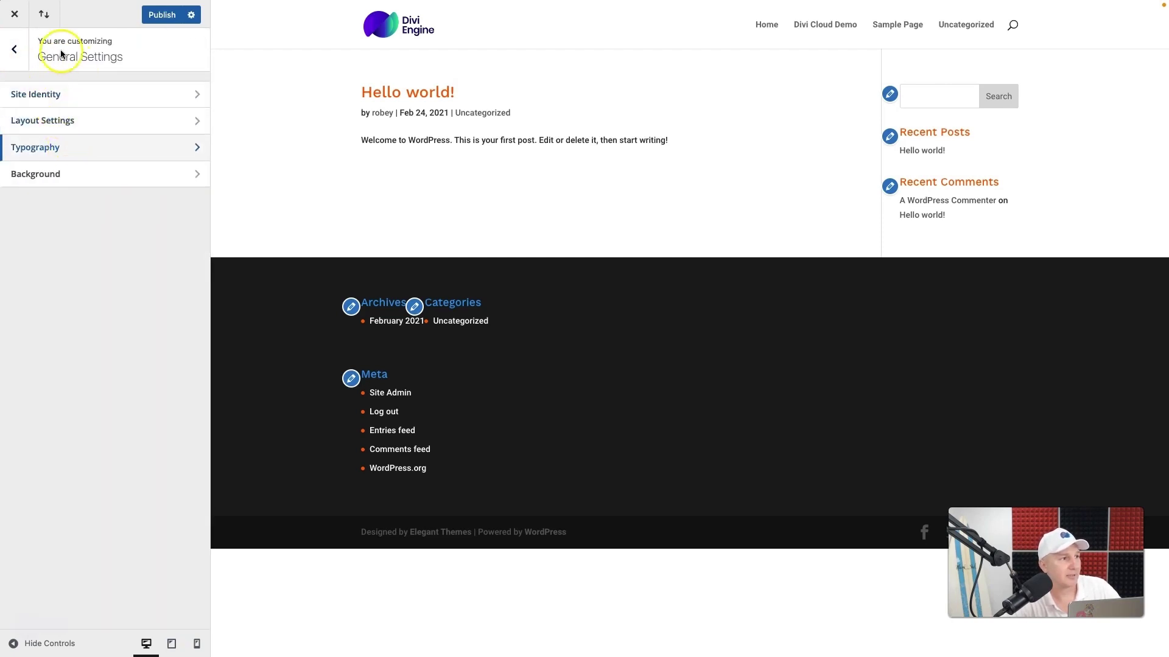
{"action": "left_click", "coordinate": [16, 50]}
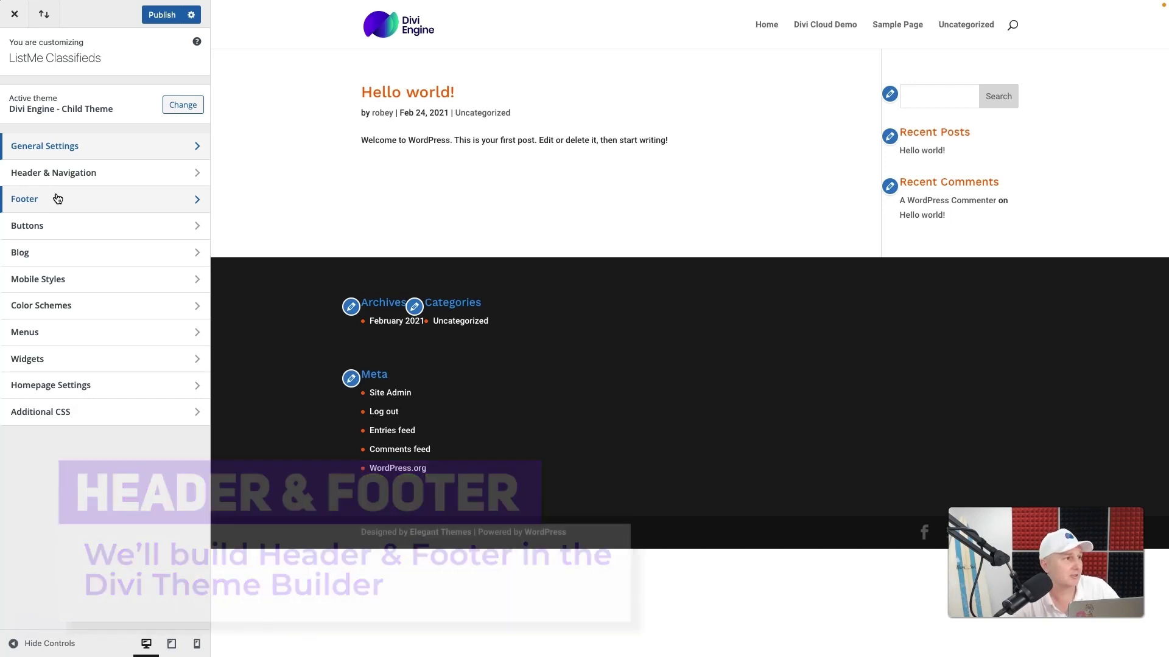
{"action": "left_click", "coordinate": [47, 225]}
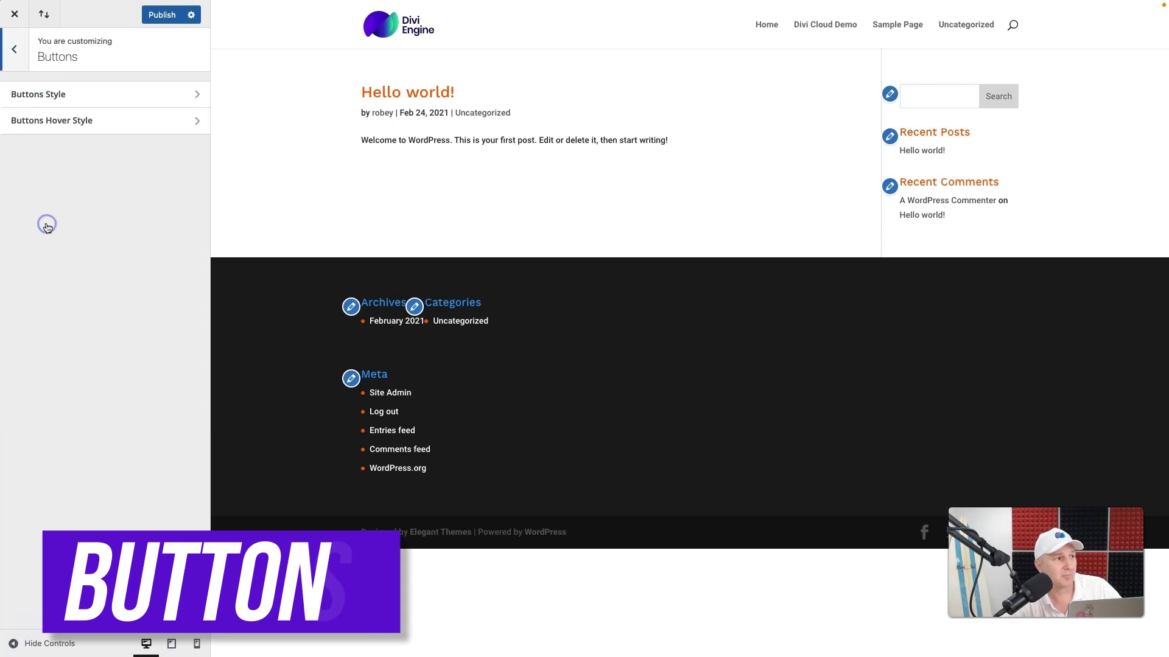
Step: In Buttons Style, set the button text size to 18 and text colour to white #ffffff
{"action": "left_click", "coordinate": [93, 104]}
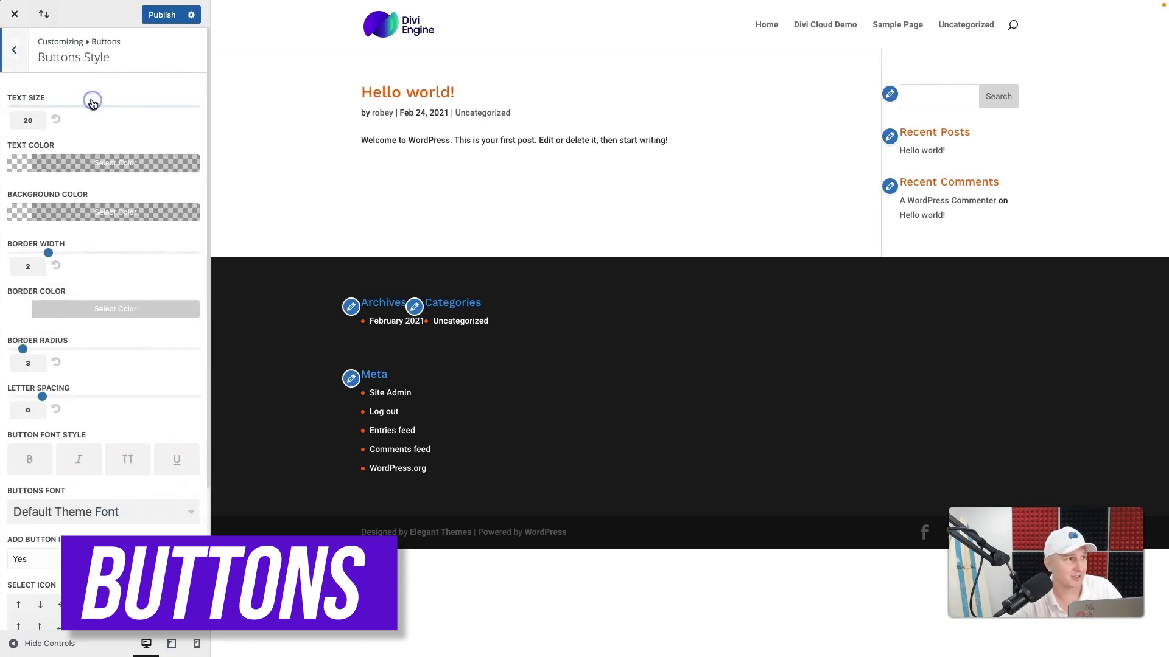
{"action": "left_click", "coordinate": [28, 115]}
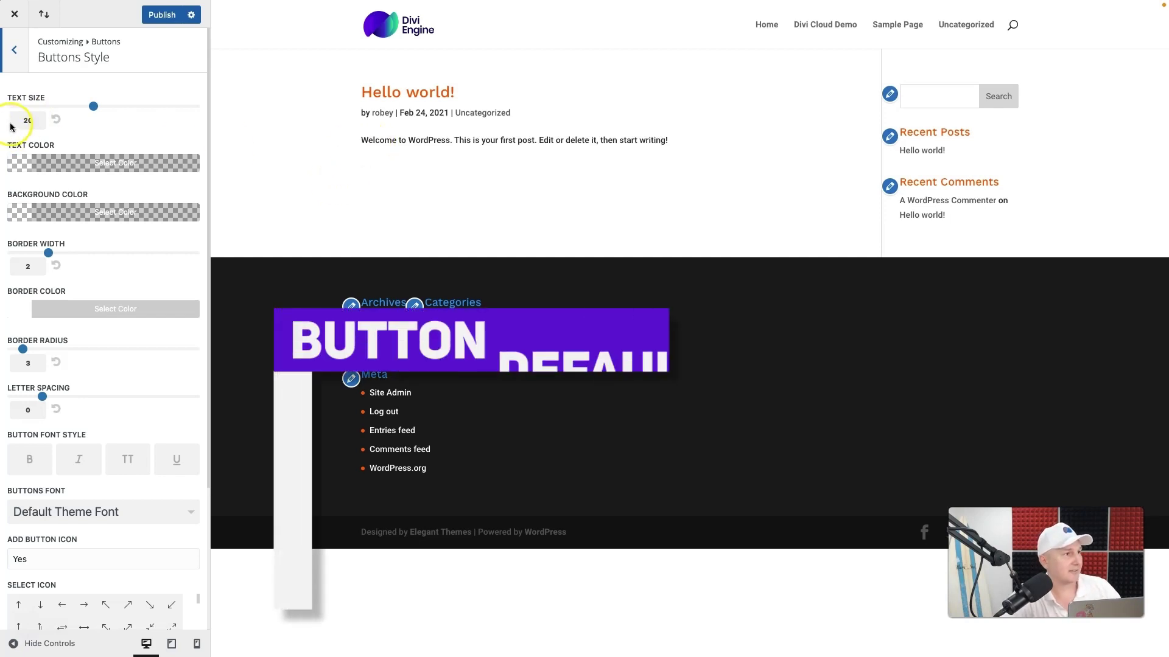
{"action": "left_click", "coordinate": [31, 120]}
{"action": "double_click", "coordinate": [31, 119]}
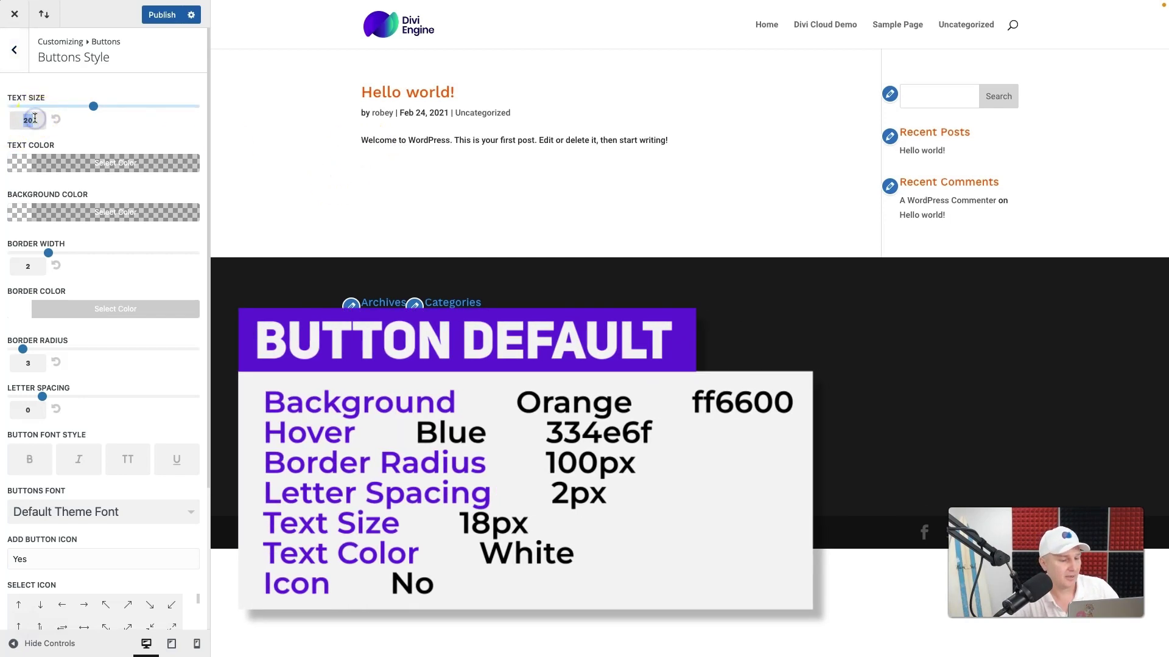
{"action": "type", "text": "18"}
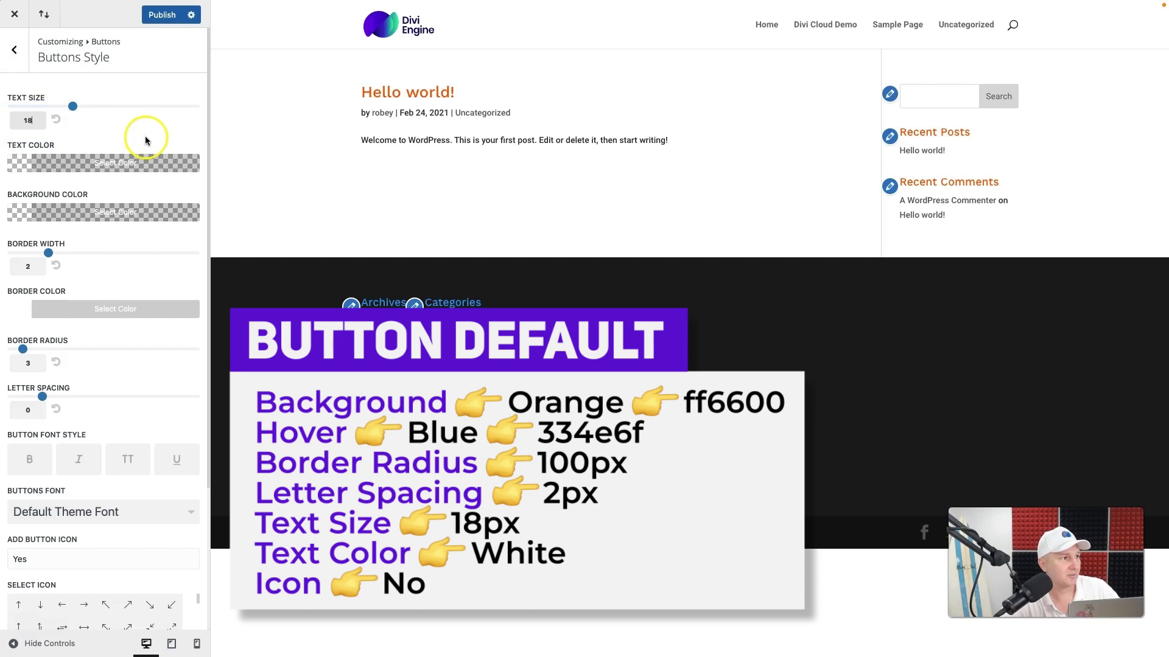
{"action": "left_click", "coordinate": [44, 163]}
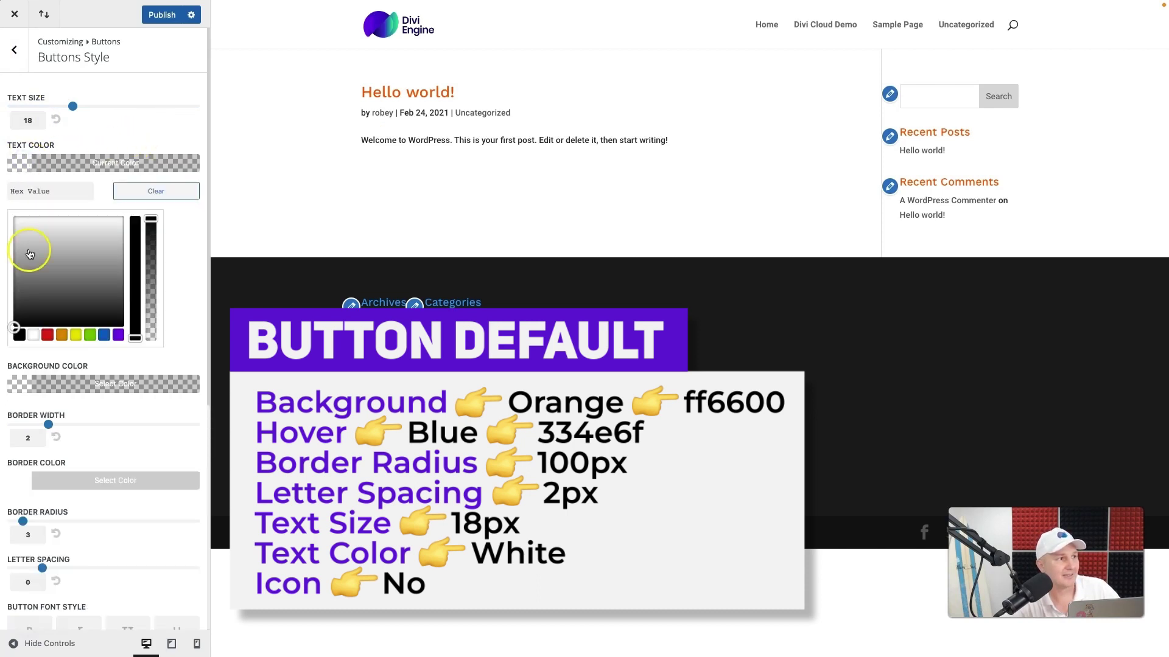
{"action": "left_click", "coordinate": [34, 333]}
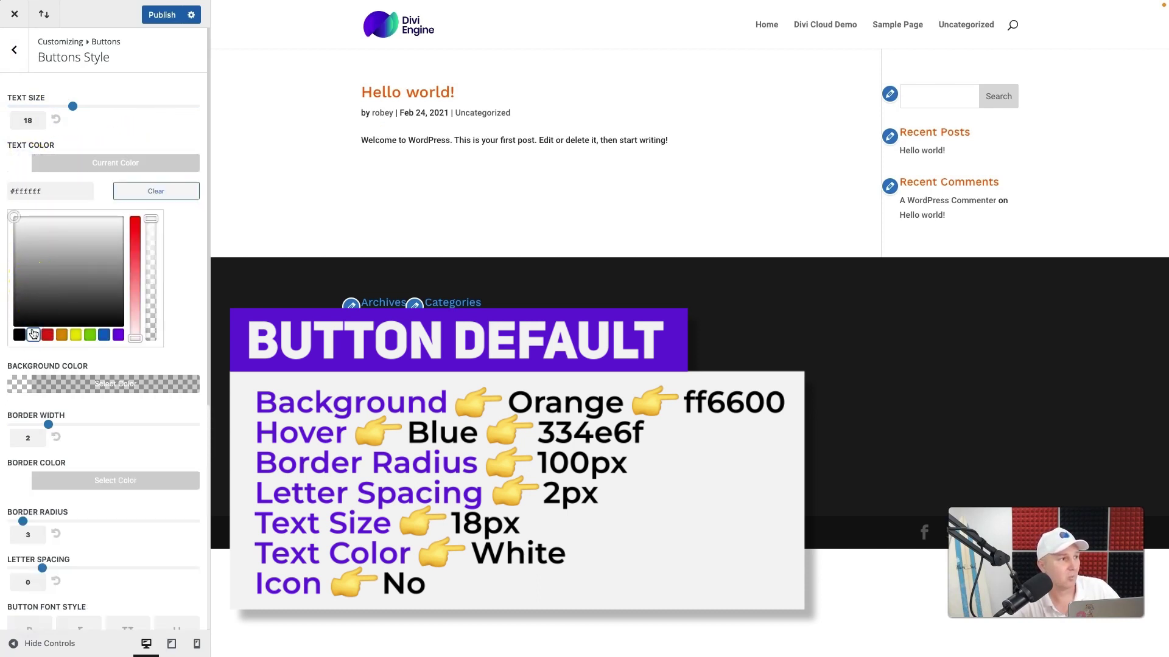
{"action": "left_click", "coordinate": [180, 307]}
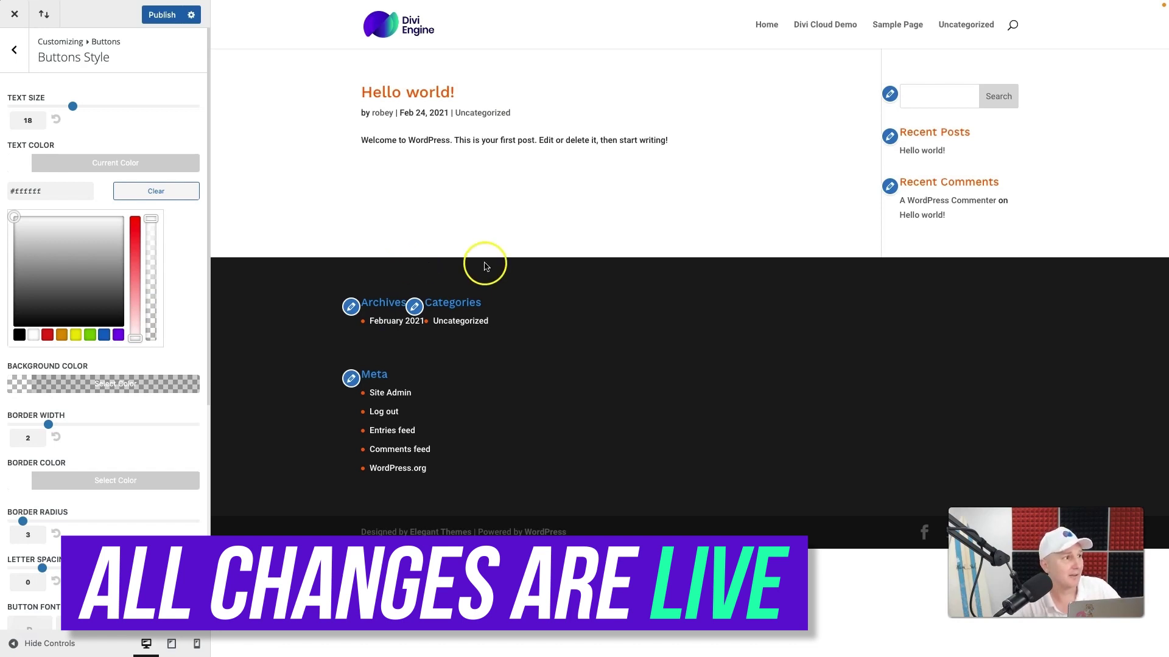
{"action": "left_click", "coordinate": [194, 289]}
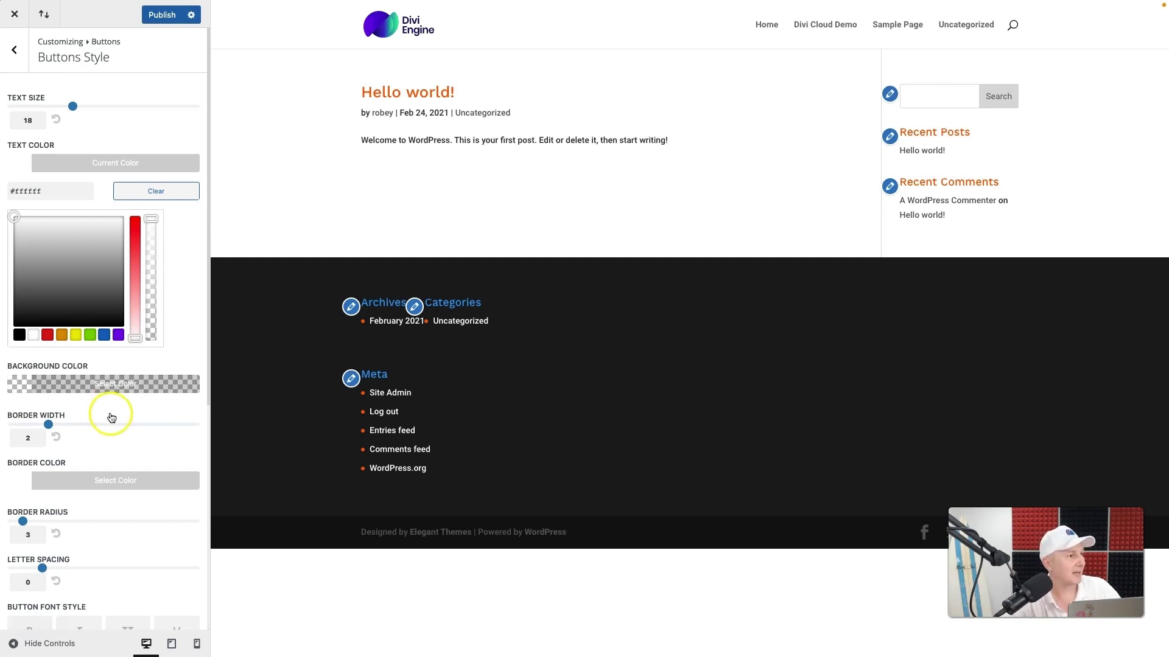
Step: Give default buttons an orange #ff6600 background colour
{"action": "scroll", "coordinate": [109, 412], "scroll_direction": "down", "scroll_amount": 3}
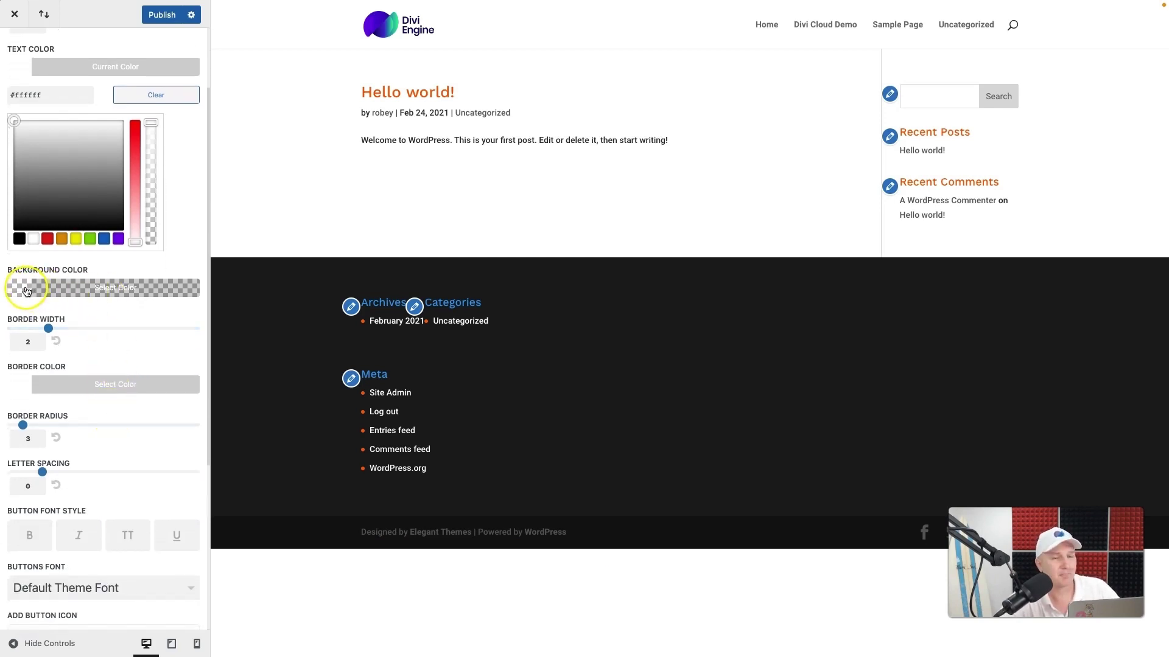
{"action": "left_click", "coordinate": [27, 291]}
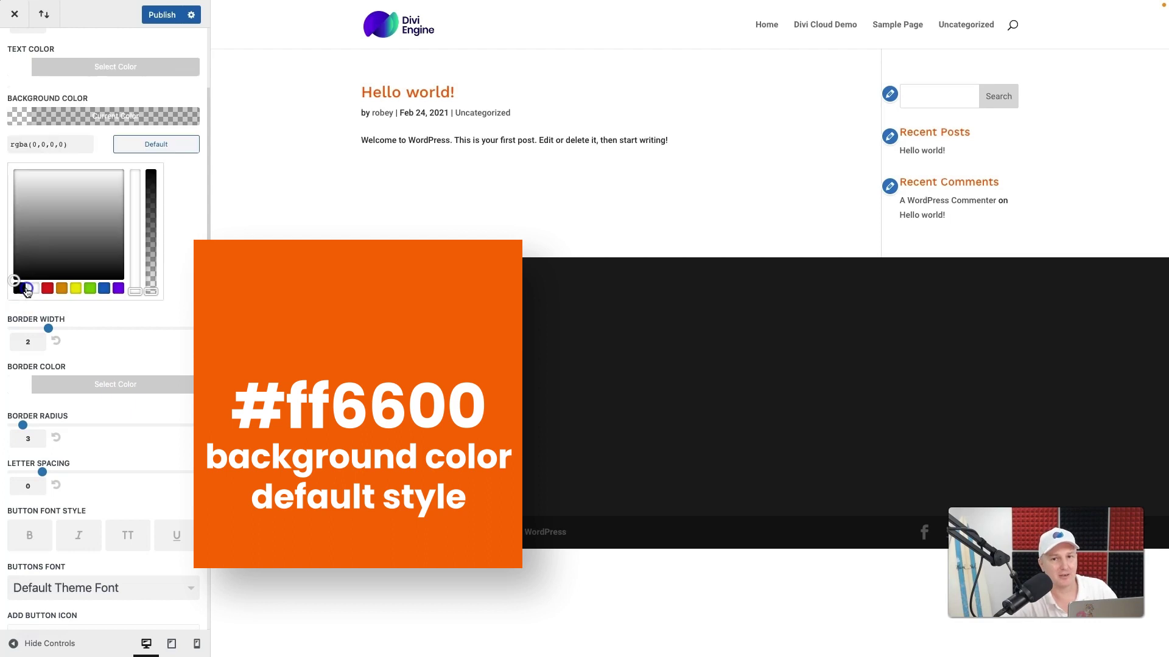
{"action": "left_click_drag", "start_coordinate": [64, 144], "coordinate": [32, 146]}
{"action": "triple_click", "coordinate": [32, 146]}
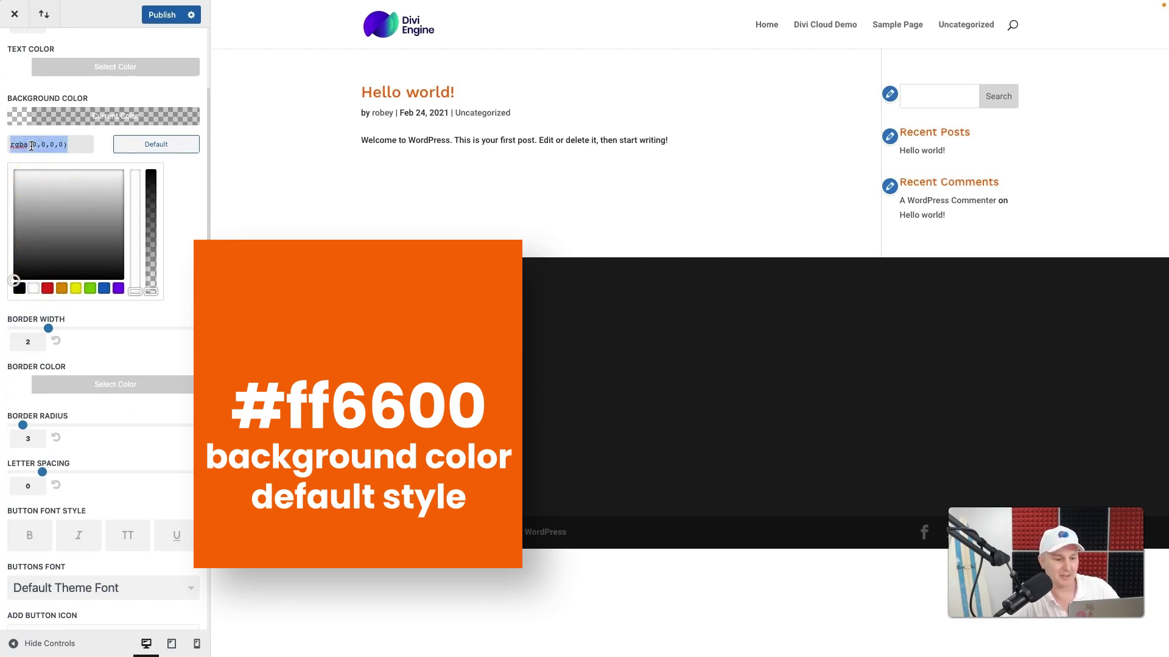
{"action": "type", "text": "ff"}
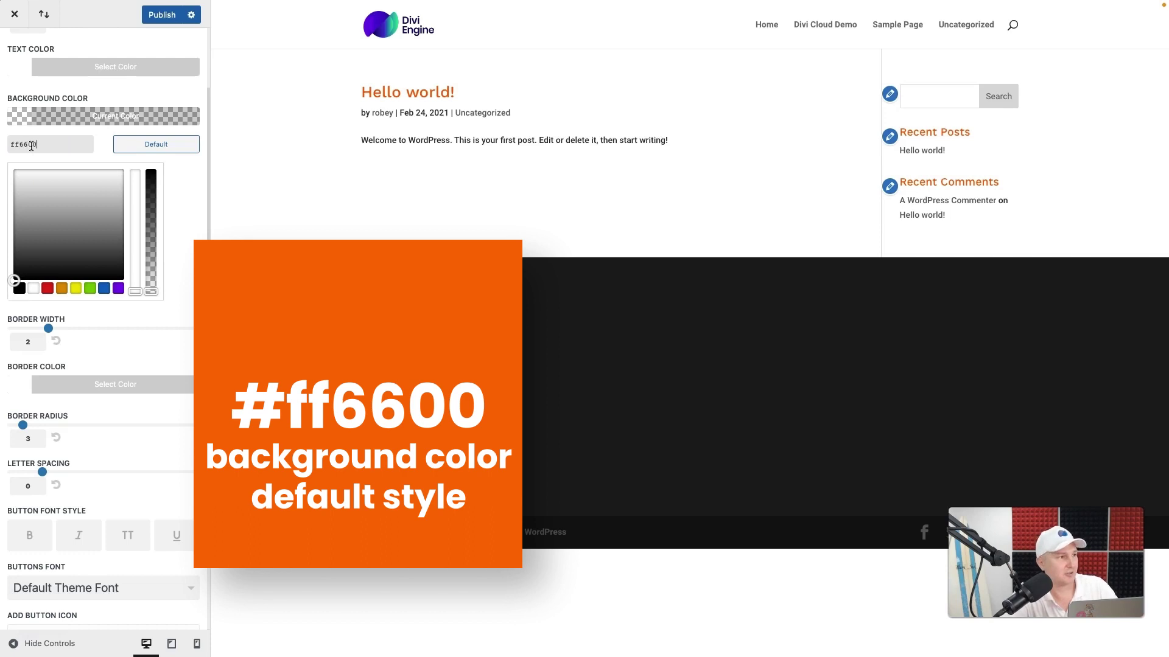
{"action": "type", "text": "6600"}
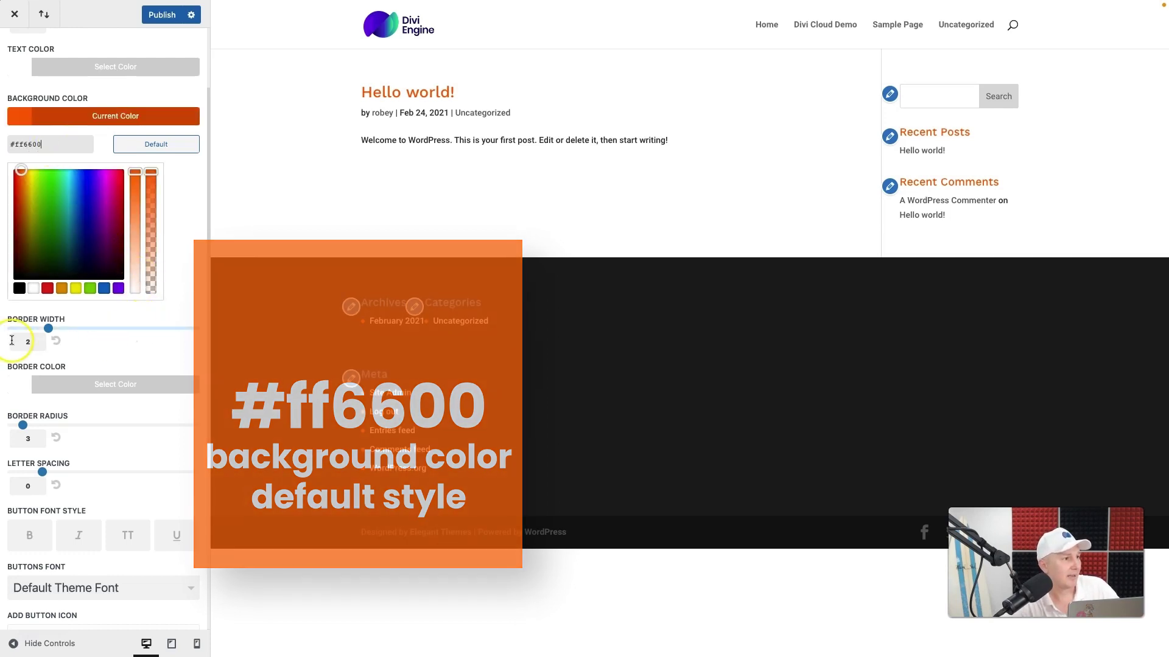
{"action": "left_click", "coordinate": [42, 329]}
Step: Set the button border width to 0 and border radius to 50
{"action": "left_click_drag", "start_coordinate": [41, 329], "coordinate": [4, 332]}
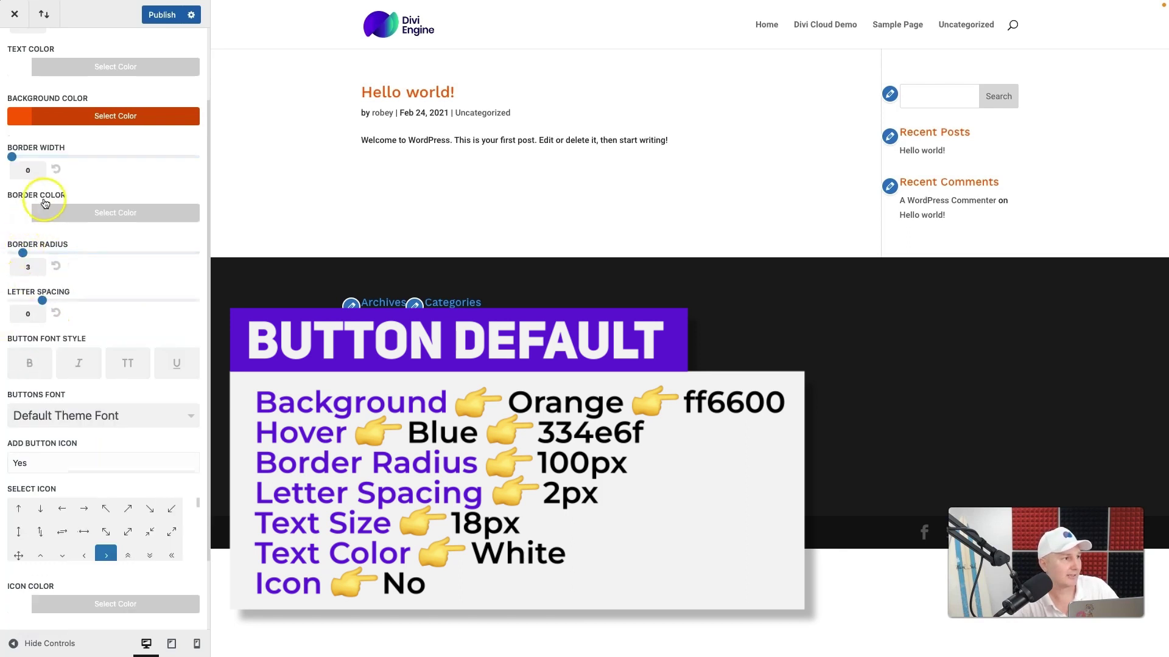
{"action": "left_click", "coordinate": [36, 255]}
{"action": "left_click", "coordinate": [31, 264]}
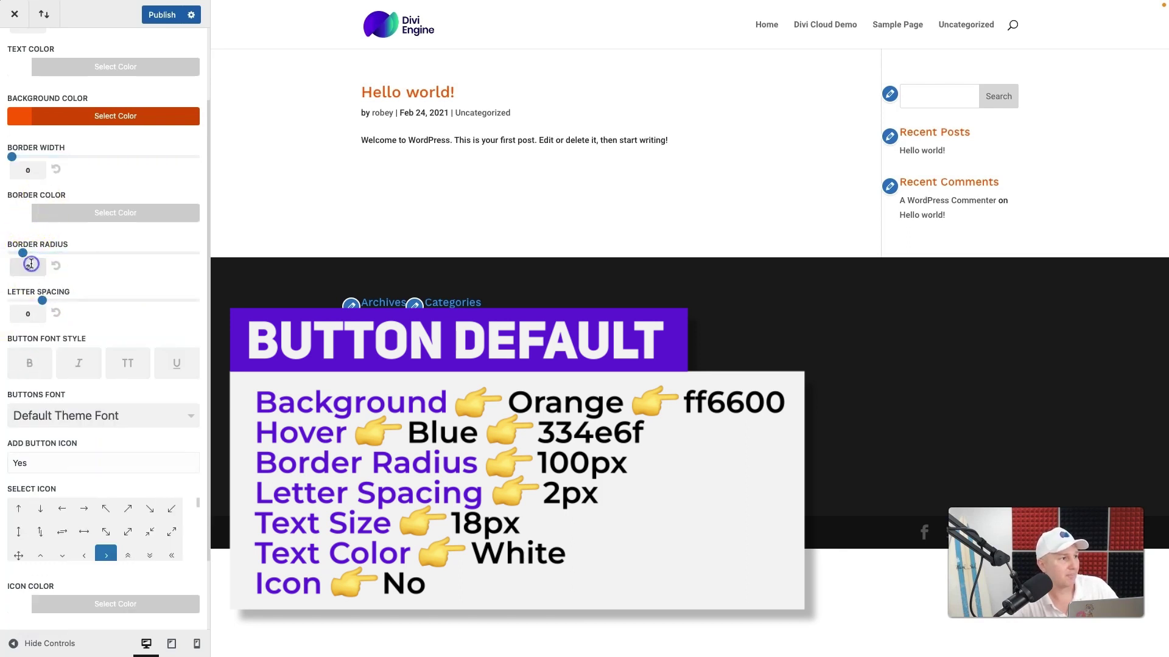
{"action": "type", "text": "100"}
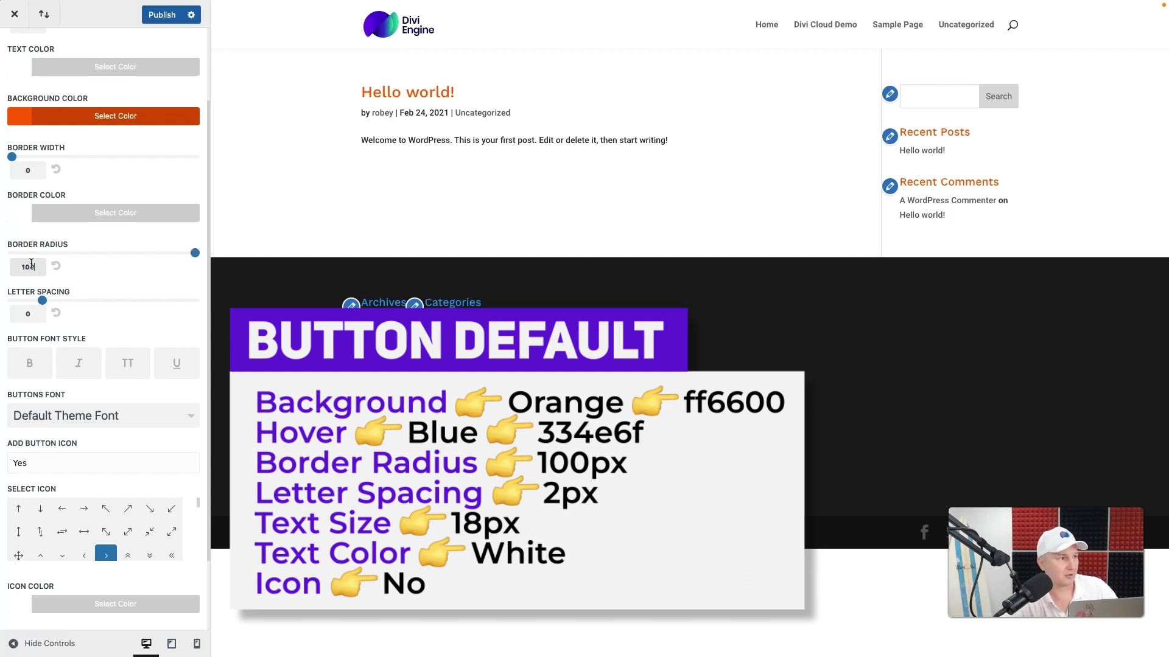
{"action": "left_click", "coordinate": [85, 255]}
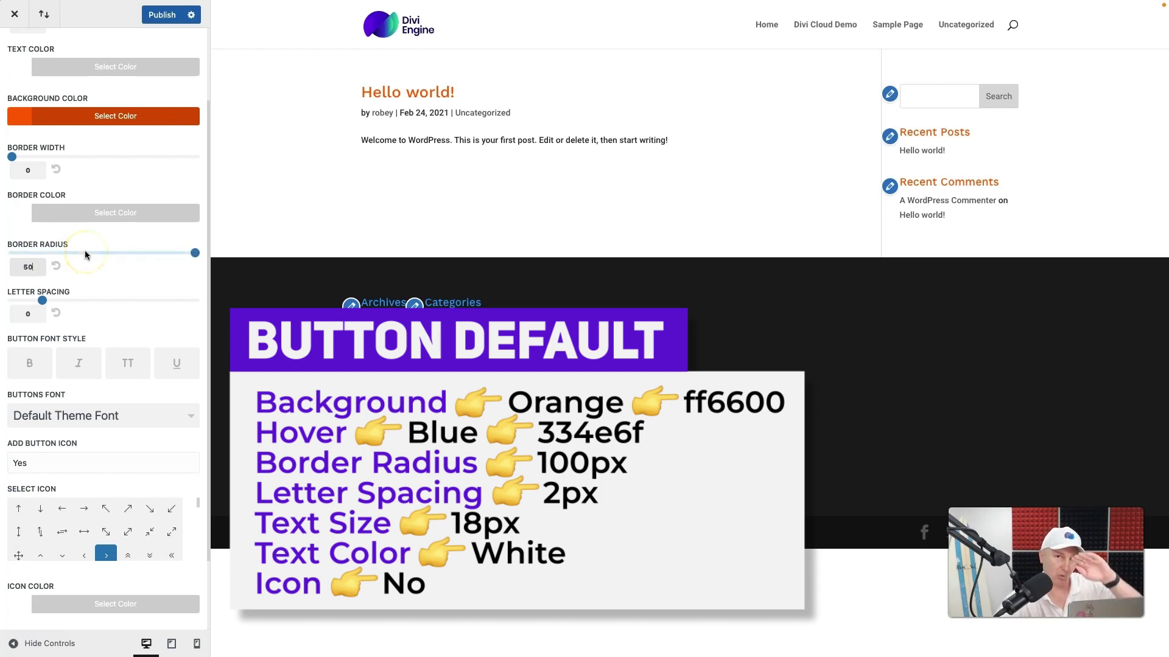
{"action": "left_click", "coordinate": [86, 269]}
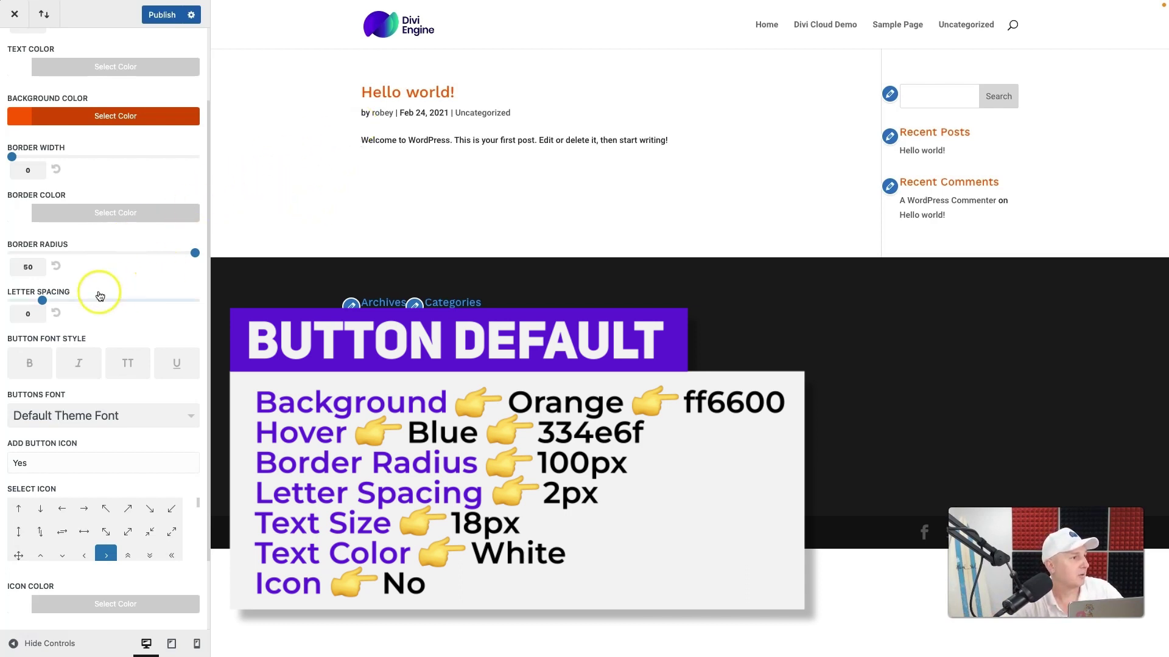
Step: Set button letter spacing to 2 and turn off the button icon
{"action": "left_click", "coordinate": [35, 314]}
{"action": "type", "text": "2"}
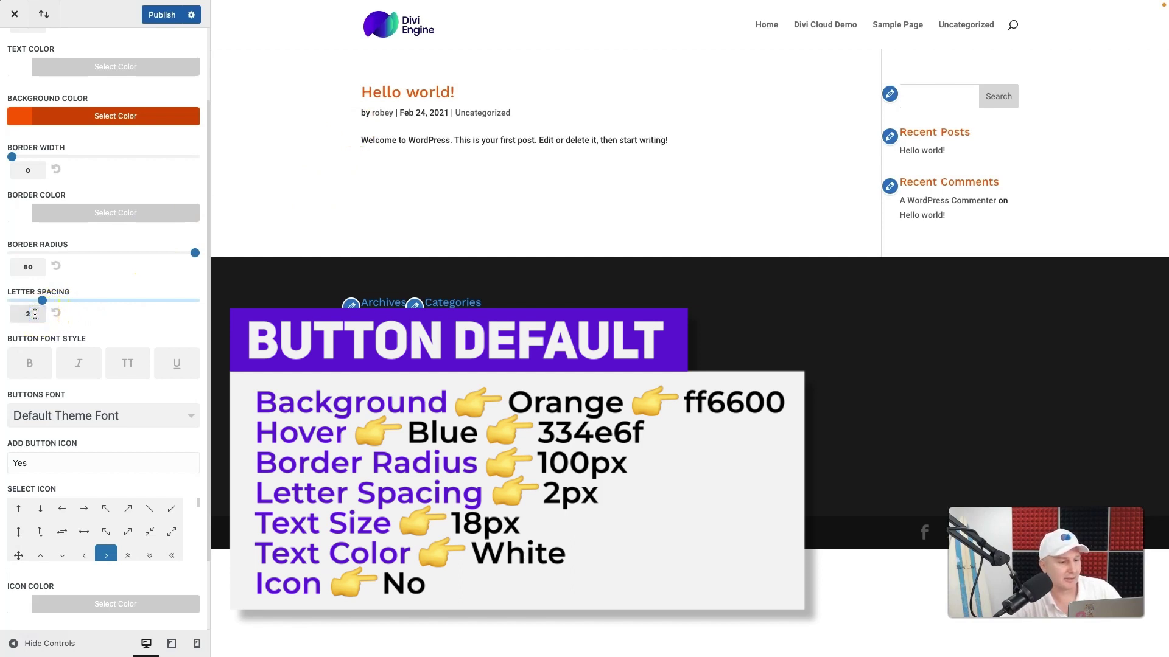
{"action": "scroll", "coordinate": [124, 311], "scroll_direction": "down", "scroll_amount": 3}
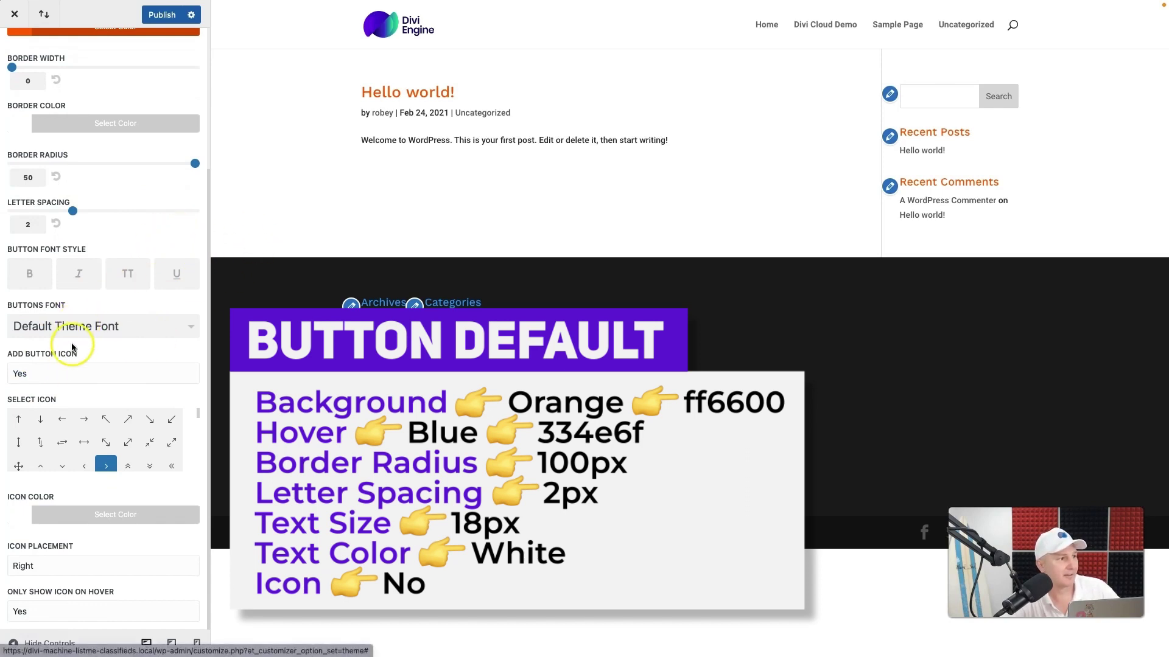
{"action": "left_click", "coordinate": [52, 373]}
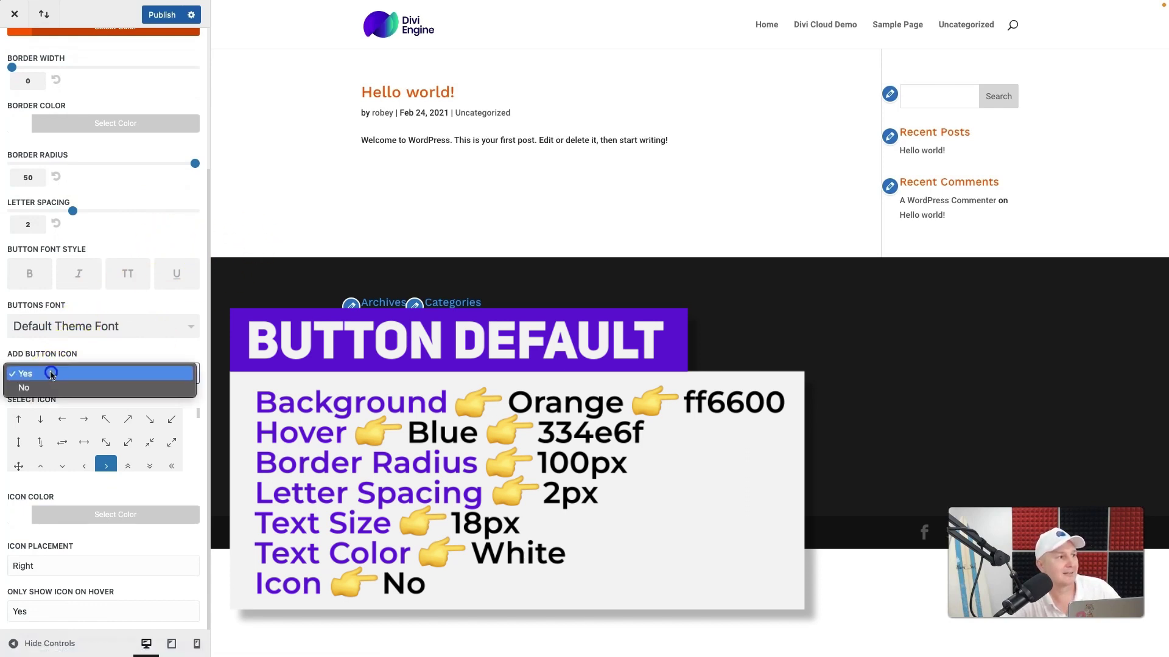
{"action": "left_click", "coordinate": [50, 382]}
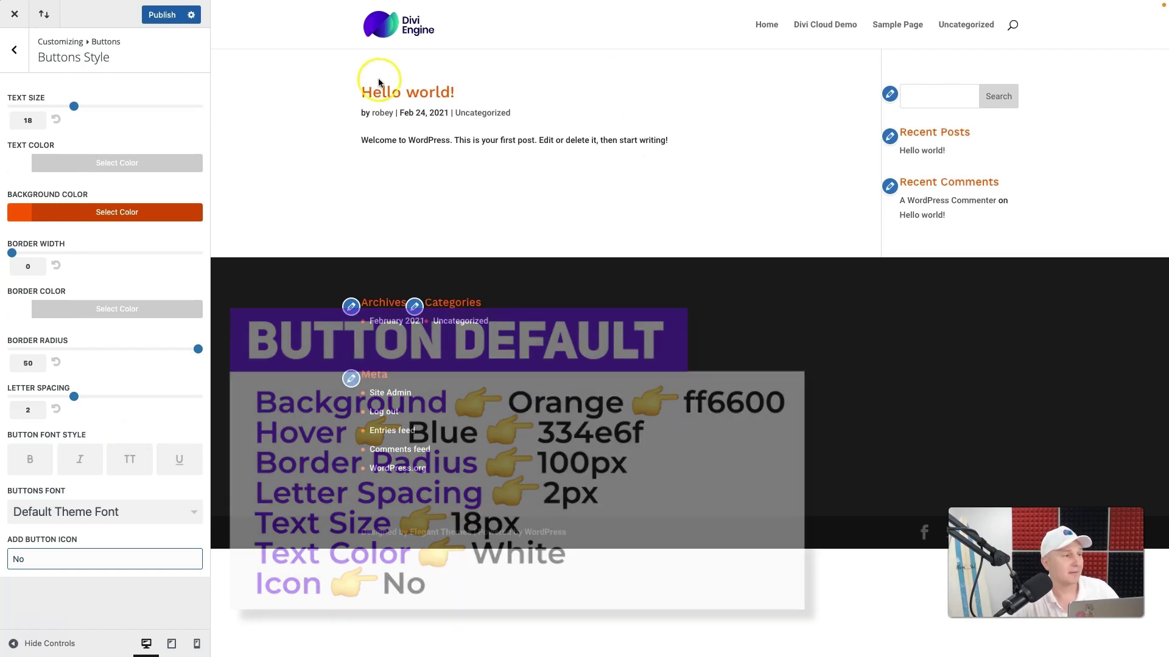
Step: Make the button hover text colour white
{"action": "left_click", "coordinate": [12, 50]}
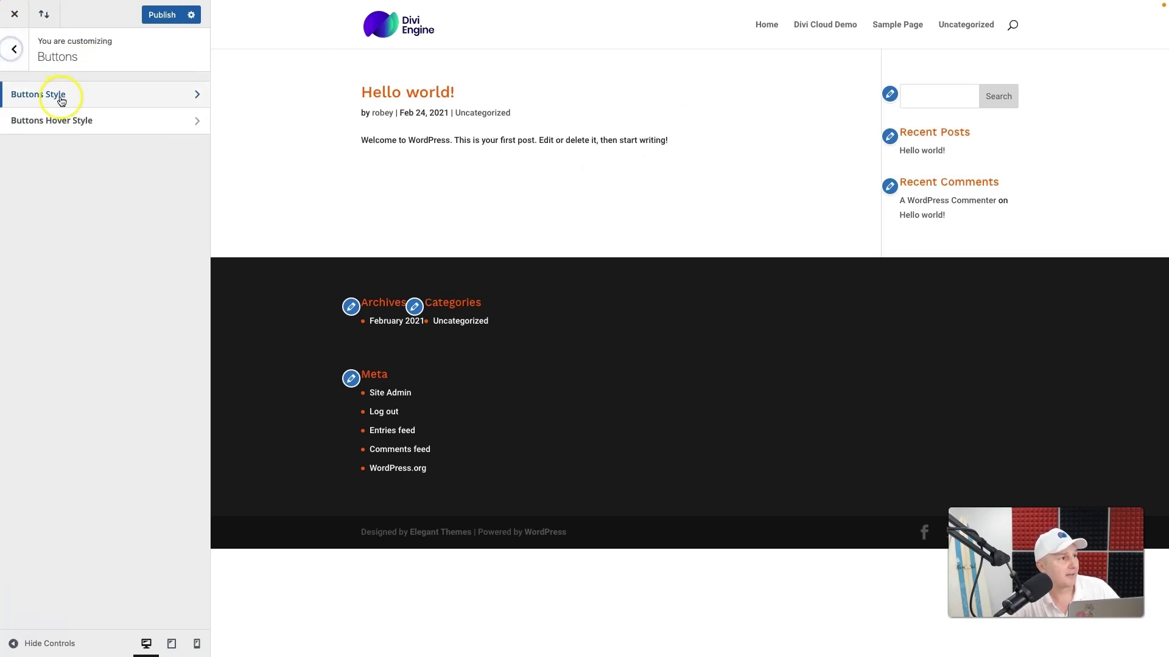
{"action": "left_click", "coordinate": [52, 120]}
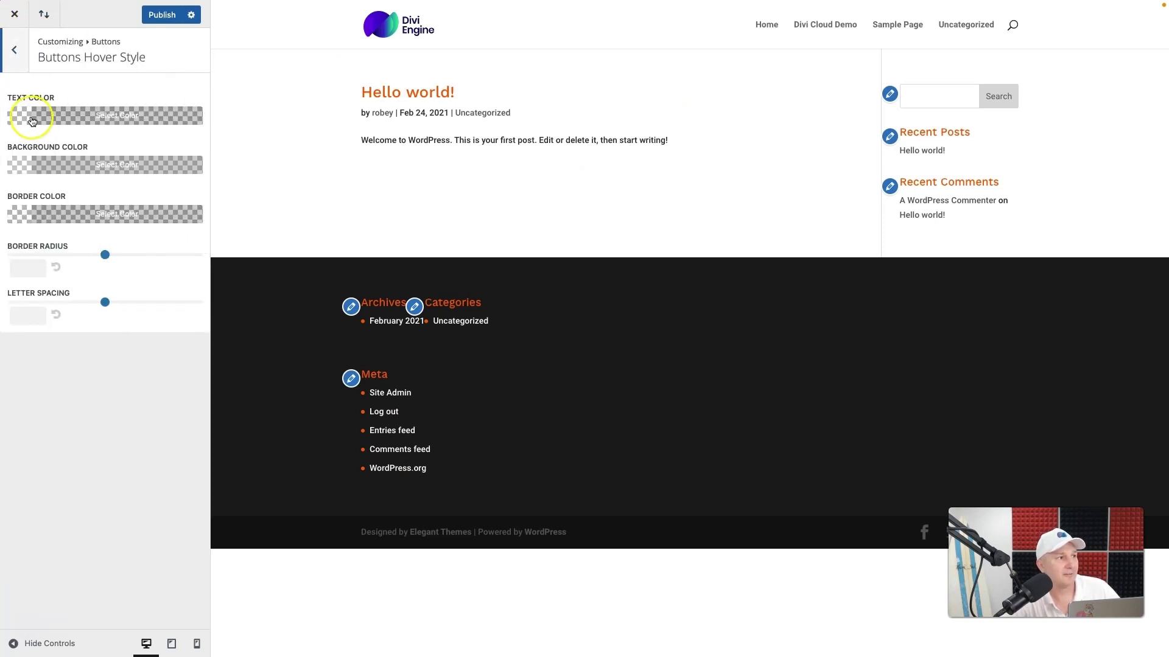
{"action": "left_click", "coordinate": [25, 116]}
{"action": "left_click", "coordinate": [32, 288]}
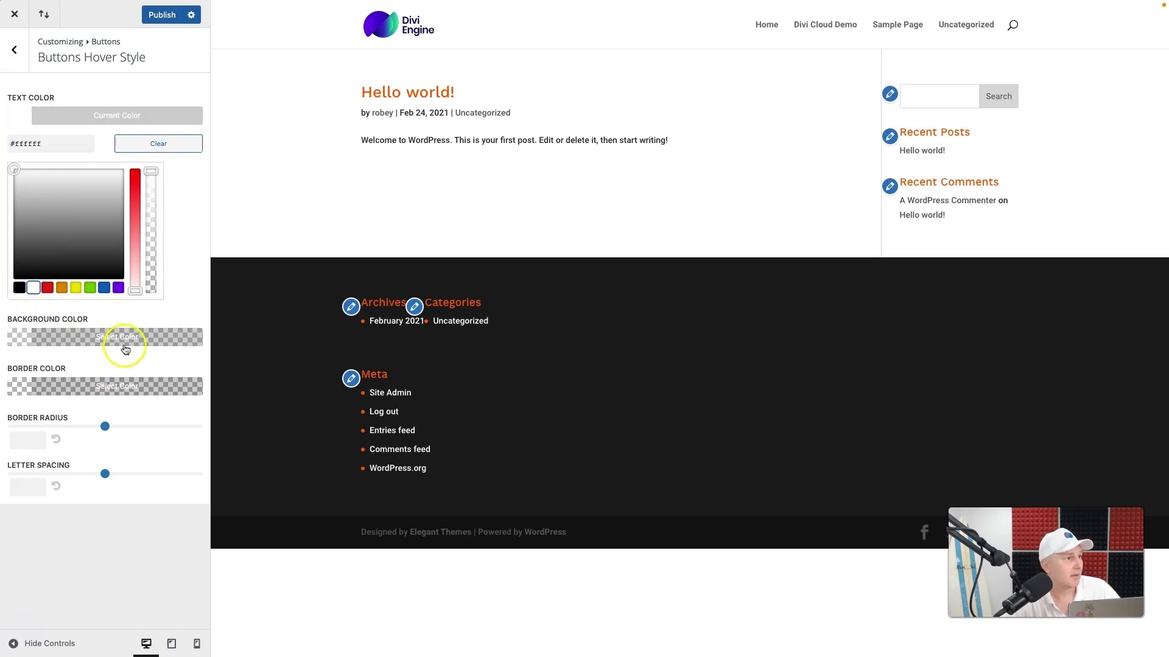
Step: Set the button hover background to #334e6f and publish the Customizer changes
{"action": "left_click", "coordinate": [20, 340]}
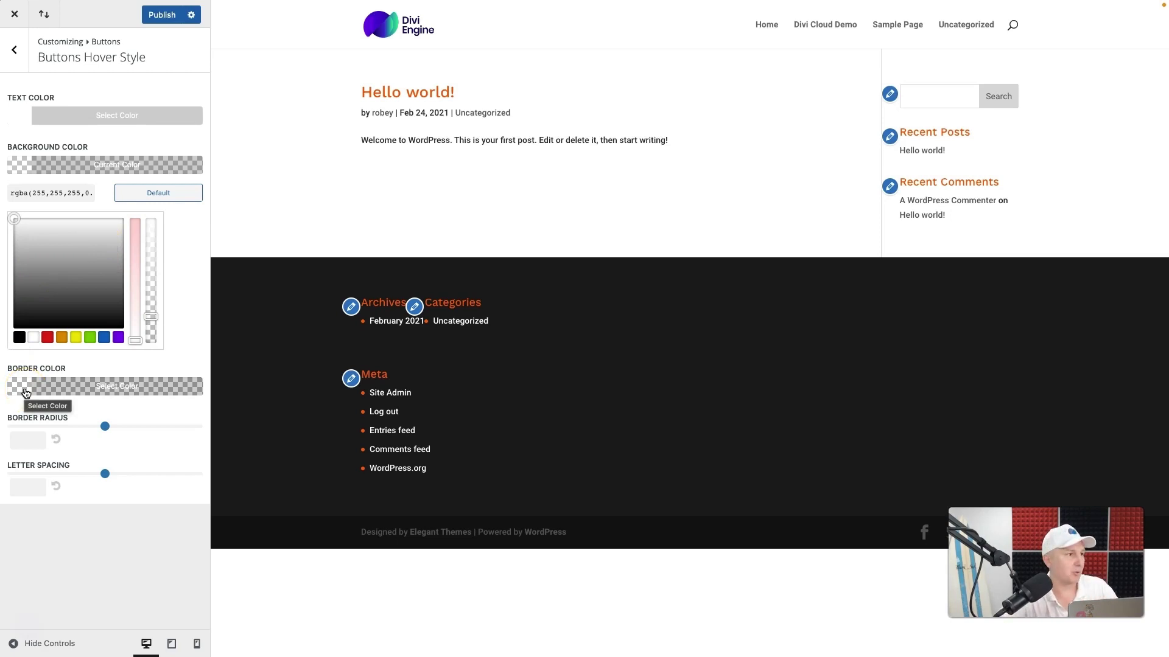
{"action": "triple_click", "coordinate": [47, 196]}
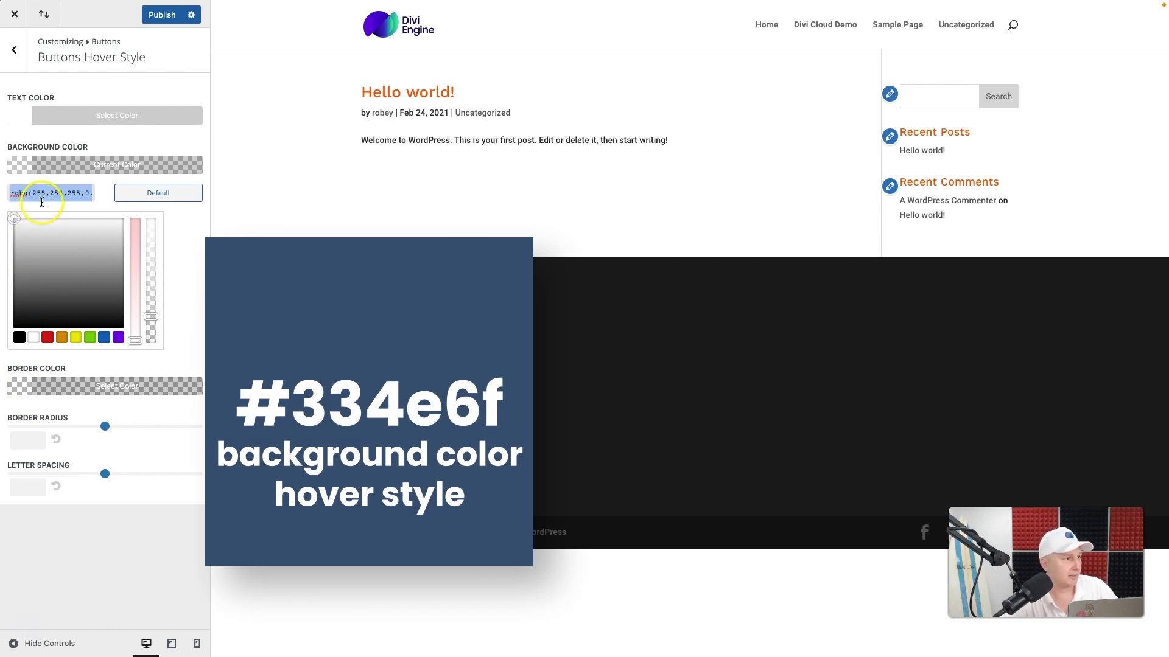
{"action": "type", "text": "334e6f"}
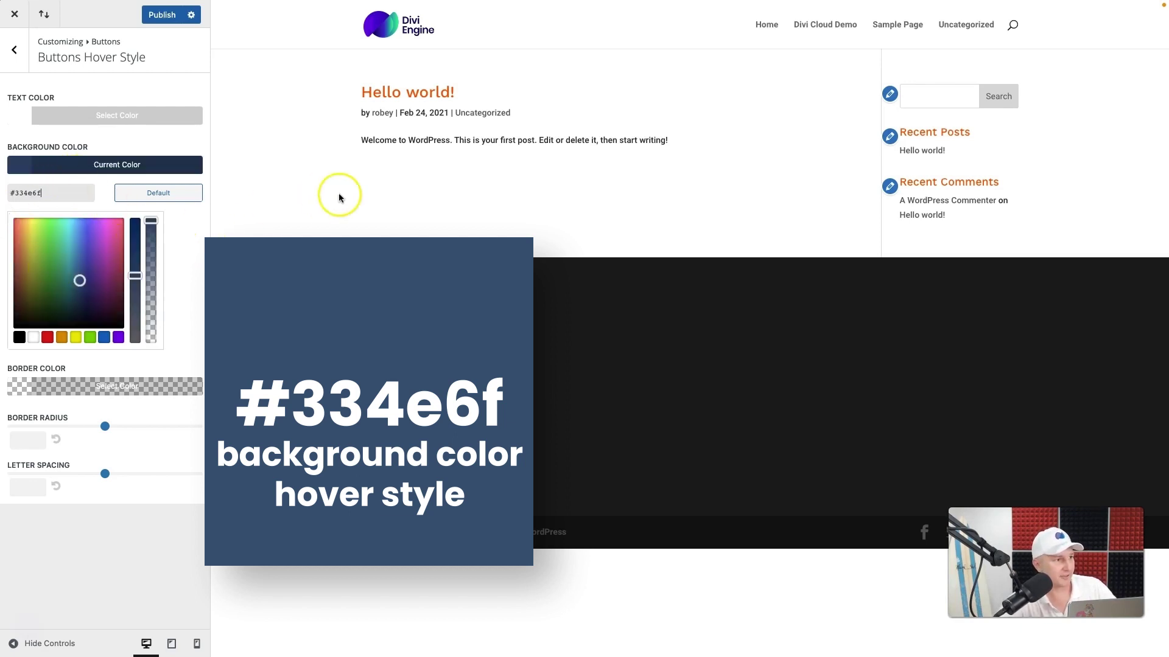
{"action": "key", "text": "Escape"}
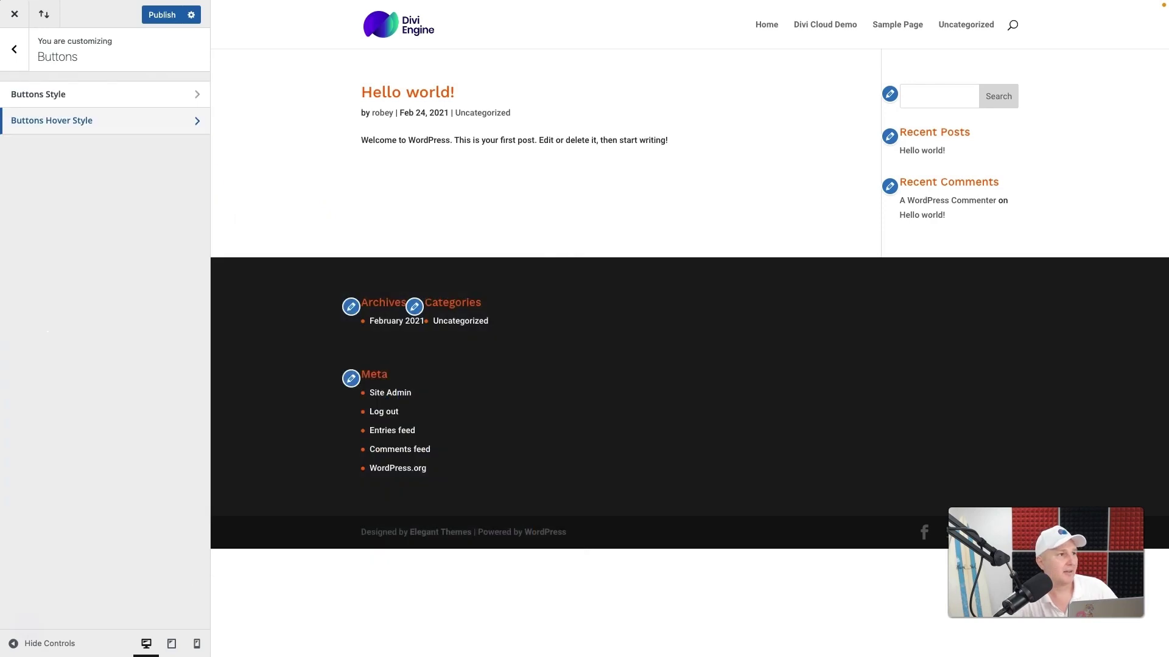
{"action": "left_click", "coordinate": [152, 17]}
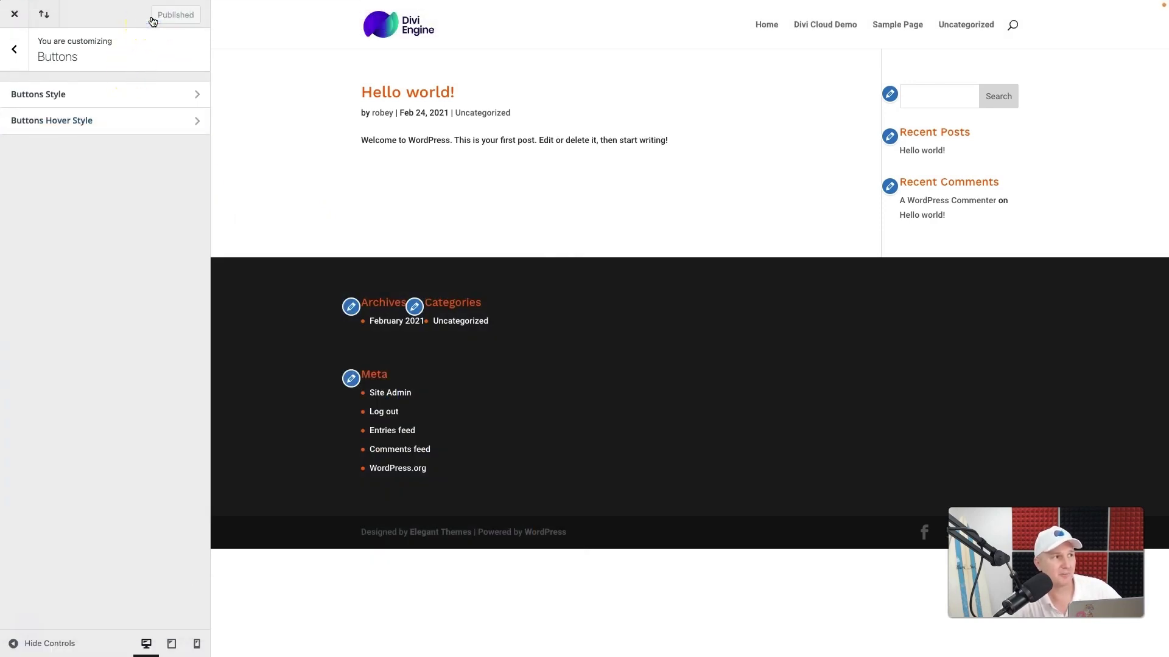
Step: Leave the Customizer for the Divi Theme Options General settings page
{"action": "left_click", "coordinate": [14, 22]}
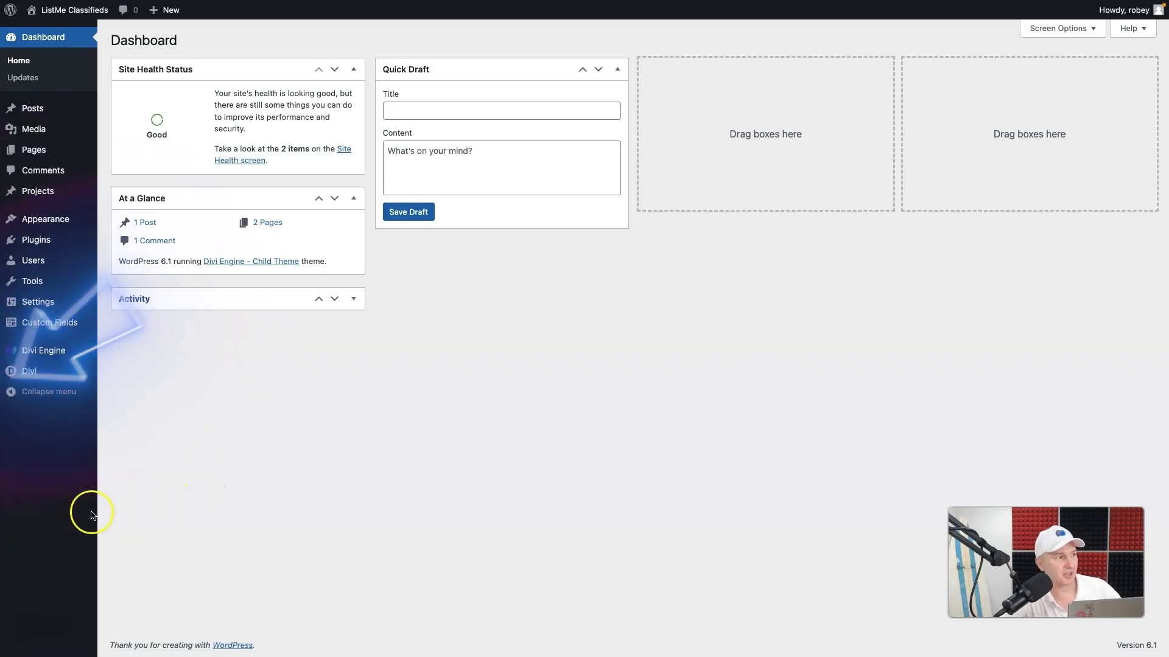
{"action": "mouse_move", "coordinate": [33, 370]}
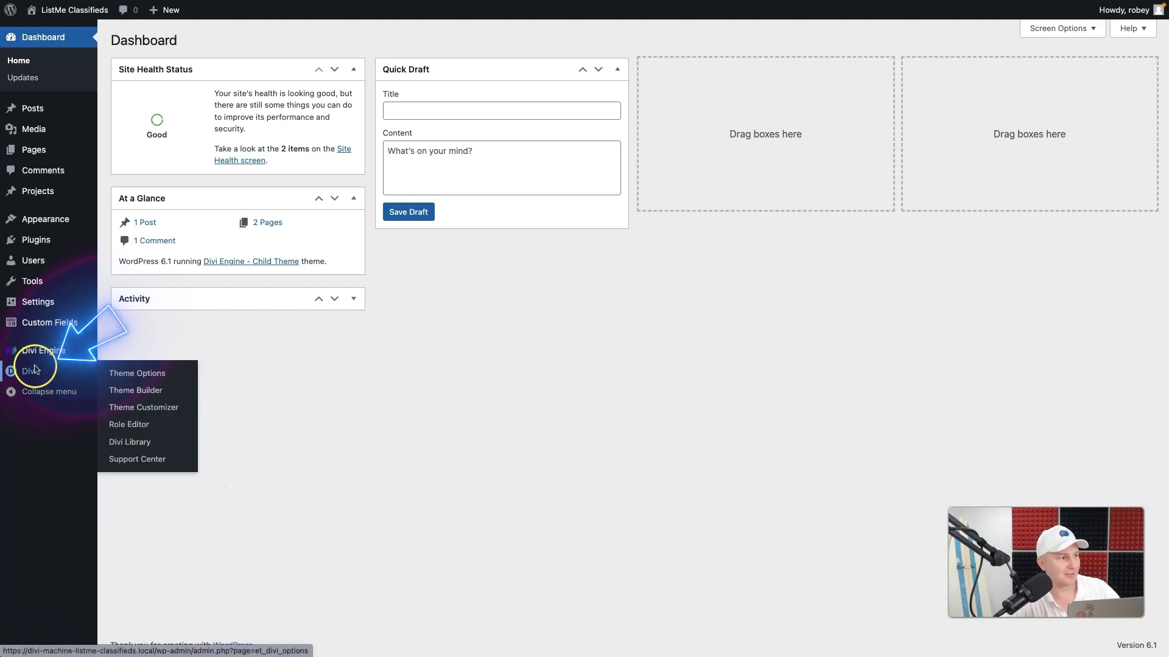
{"action": "left_click", "coordinate": [141, 374]}
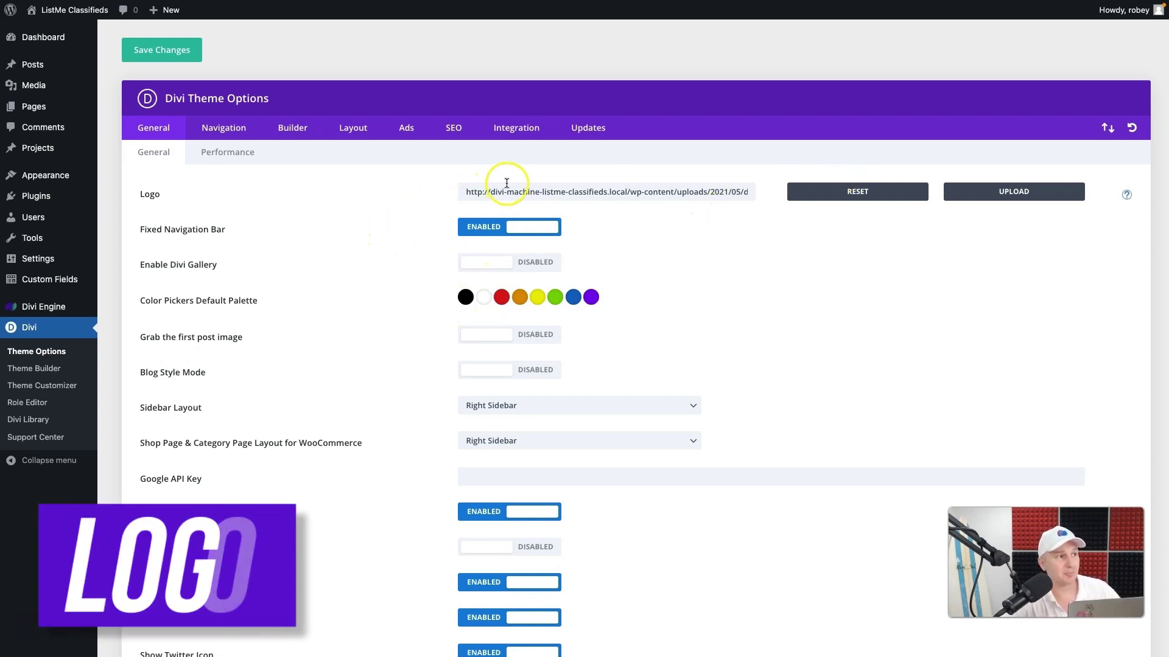
Step: Replace the Divi logo with listme-logo.png from the Media Library
{"action": "left_click", "coordinate": [1039, 193]}
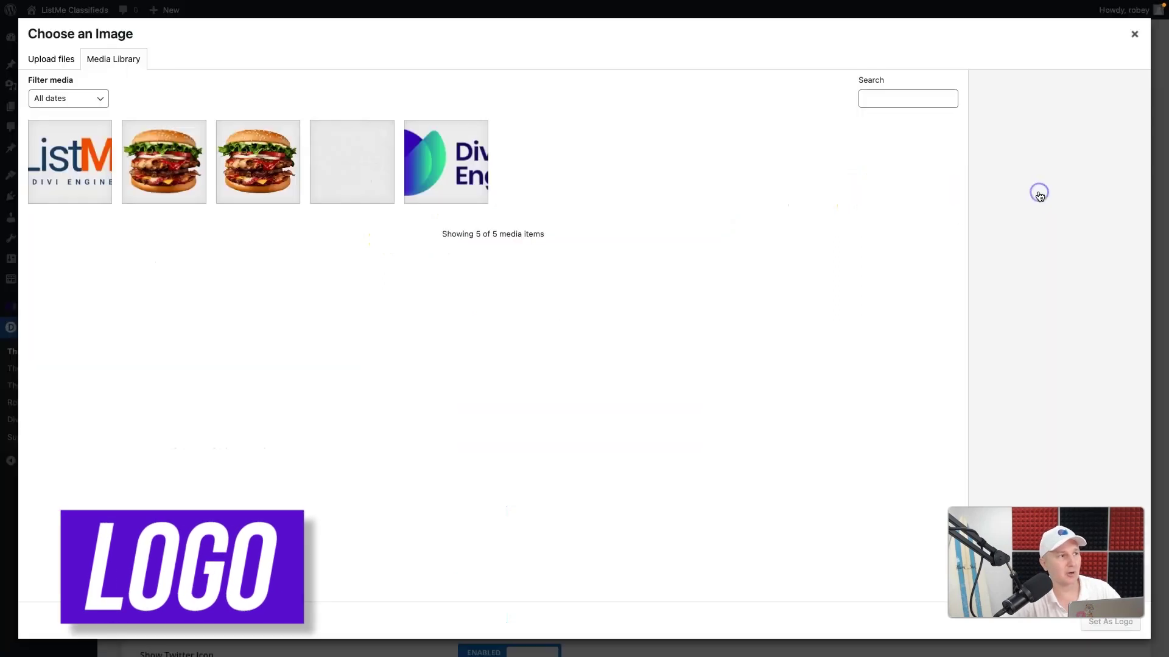
{"action": "left_click", "coordinate": [52, 178]}
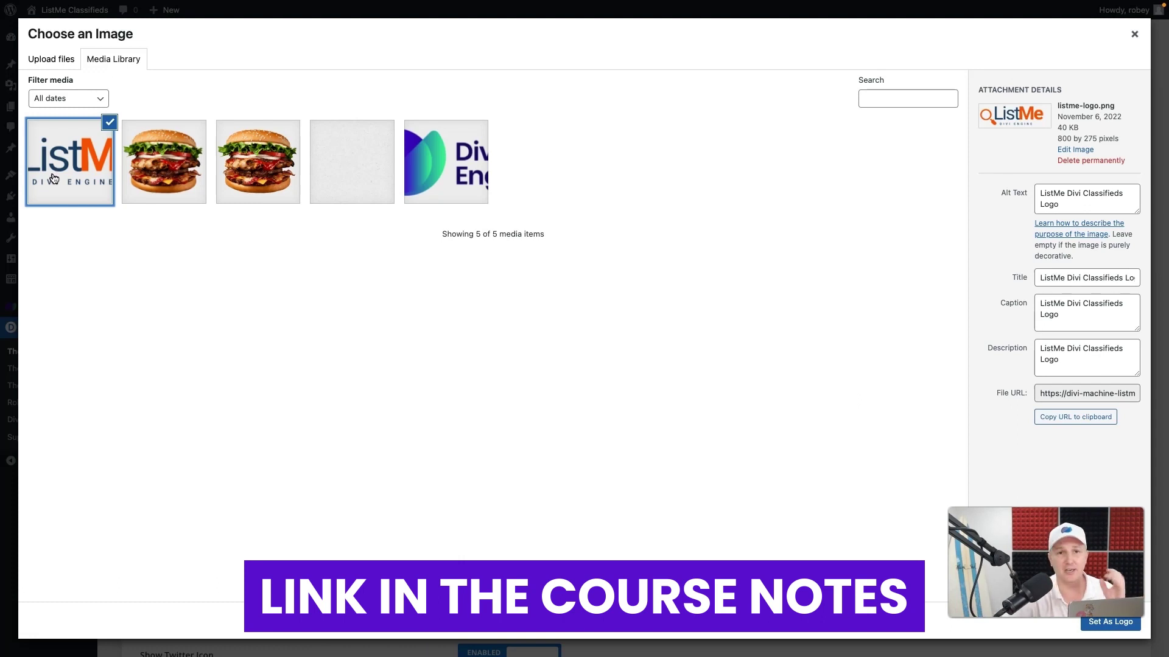
{"action": "left_click", "coordinate": [259, 187]}
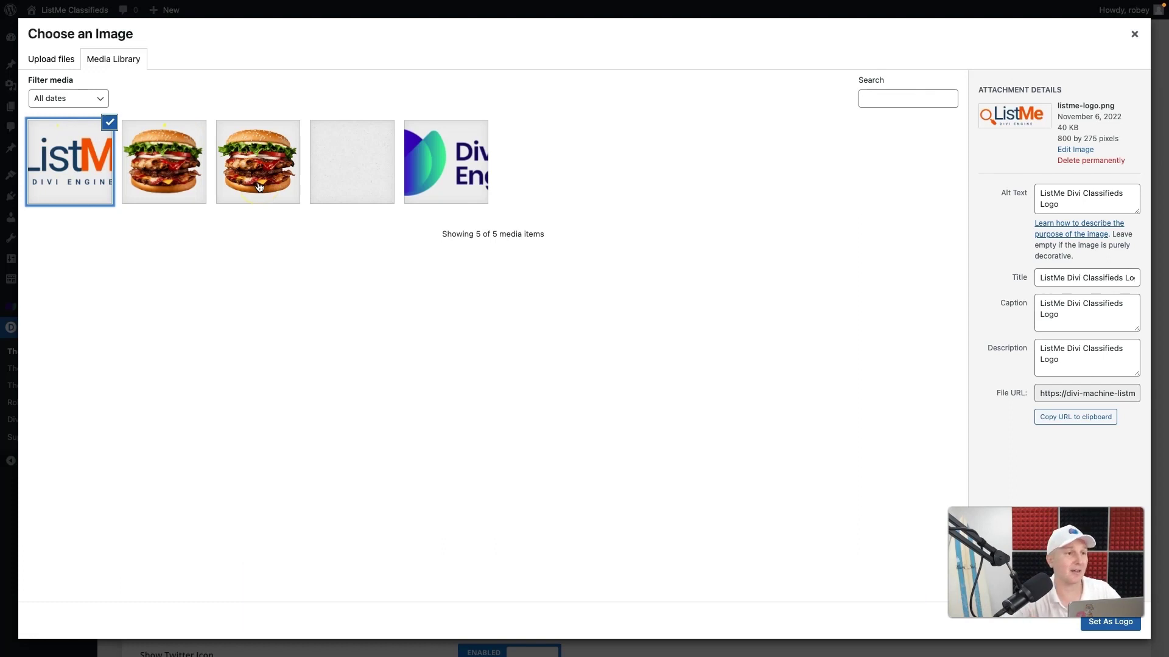
{"action": "left_click", "coordinate": [1042, 195]}
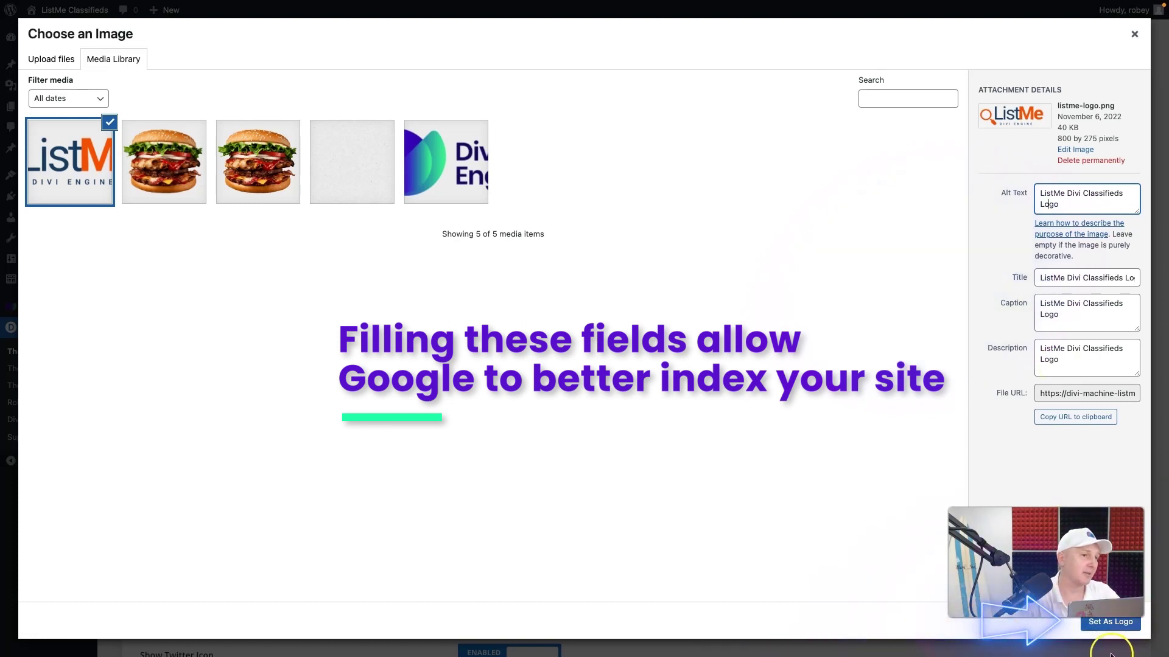
{"action": "left_click", "coordinate": [1086, 628]}
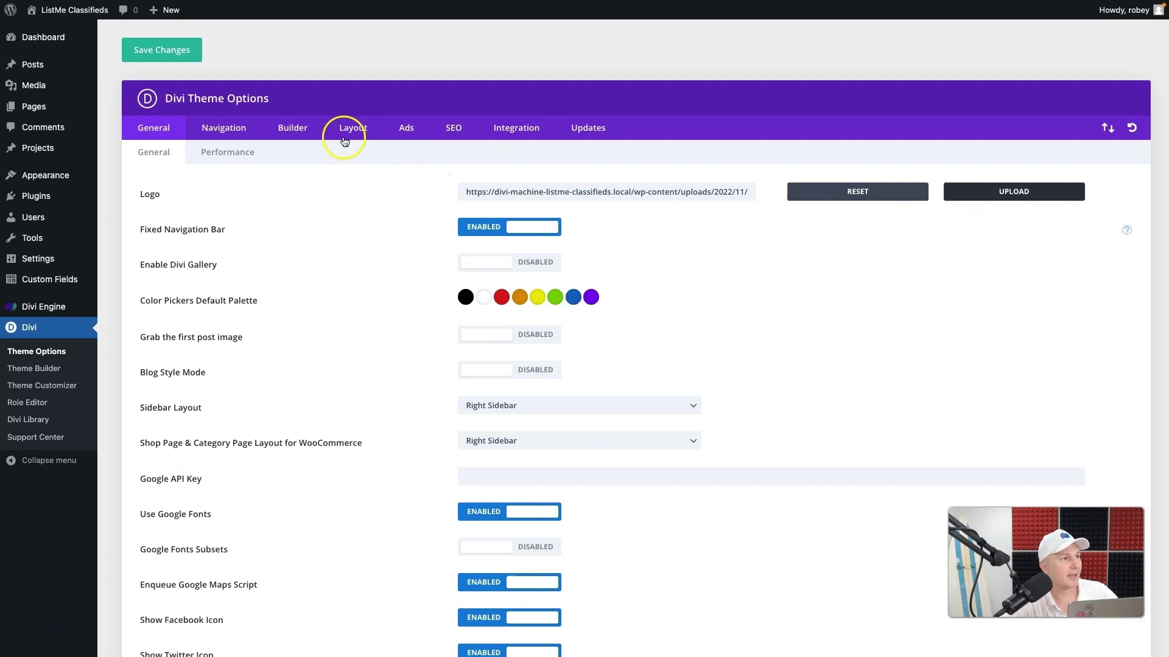
Step: Save the theme options, then scroll down to the Color Pickers Default Palette
{"action": "left_click", "coordinate": [169, 53]}
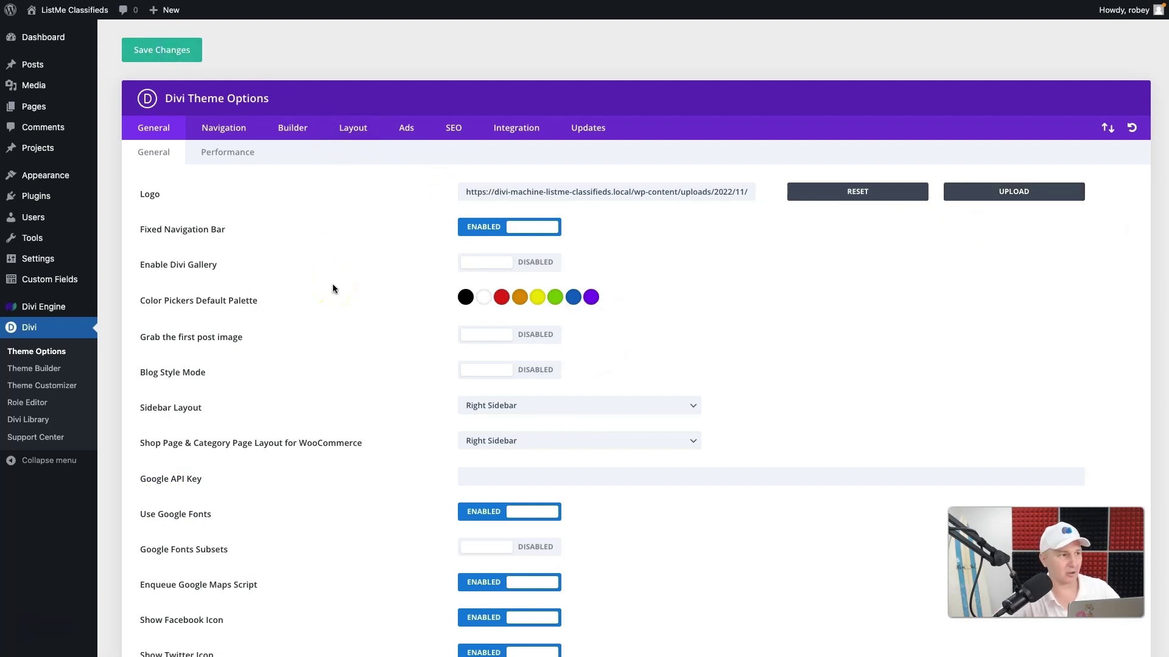
{"action": "scroll", "coordinate": [355, 294], "scroll_direction": "down", "scroll_amount": 1}
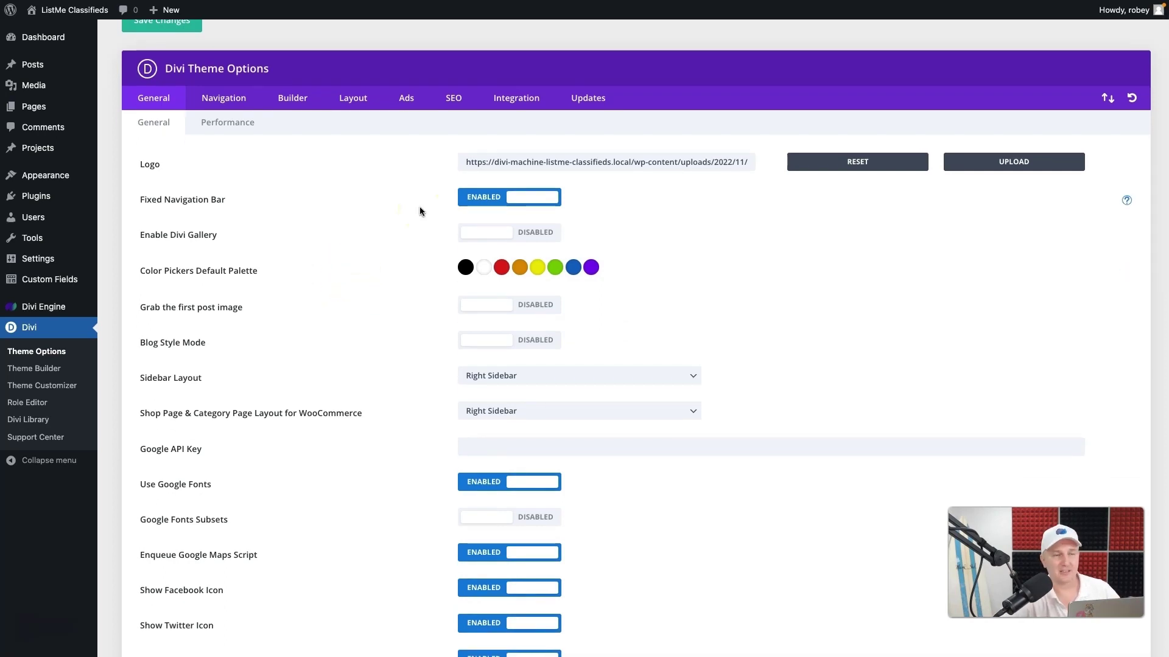
{"action": "scroll", "coordinate": [432, 304], "scroll_direction": "down", "scroll_amount": 5}
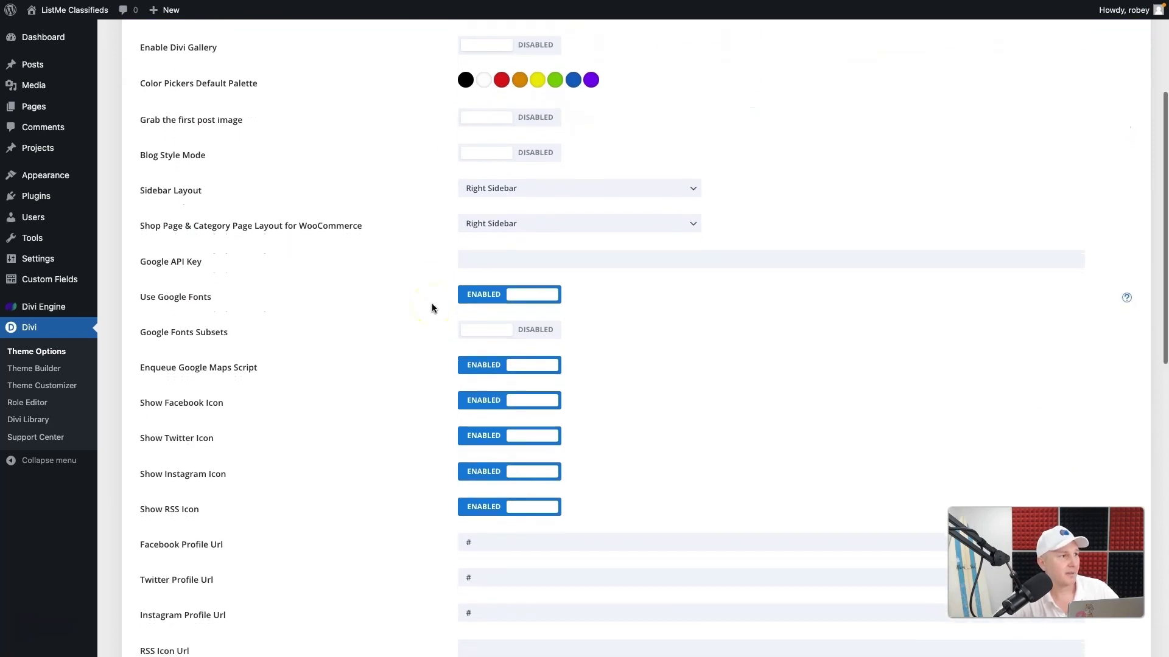
{"action": "scroll", "coordinate": [432, 307], "scroll_direction": "down", "scroll_amount": 1}
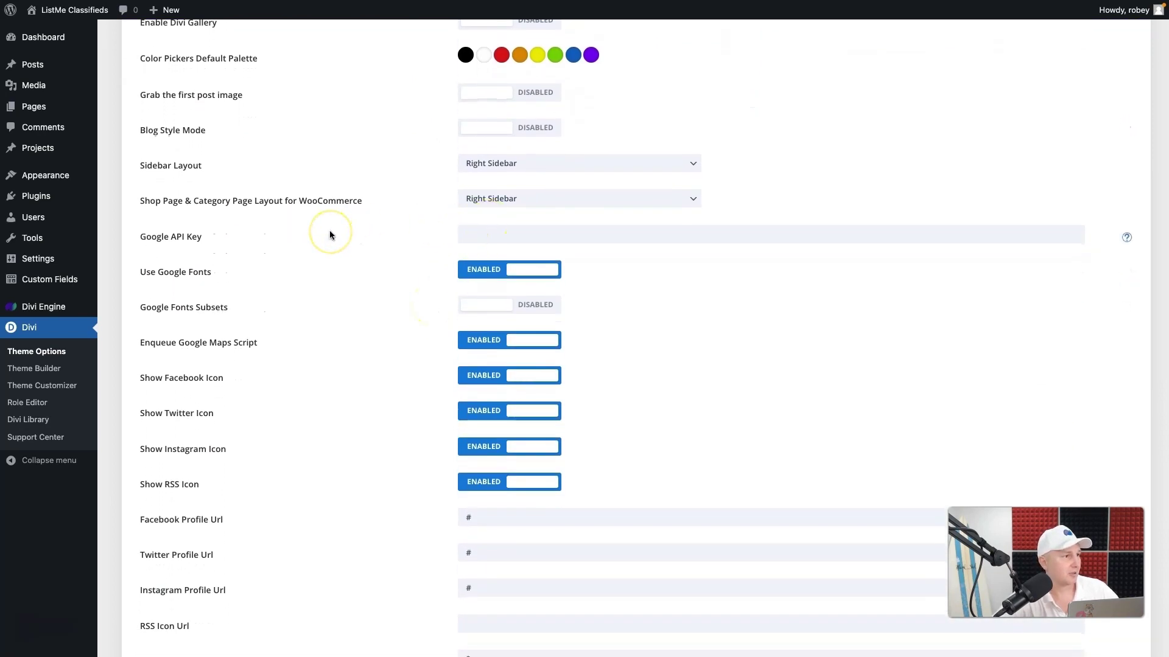
{"action": "scroll", "coordinate": [331, 235], "scroll_direction": "down", "scroll_amount": 1}
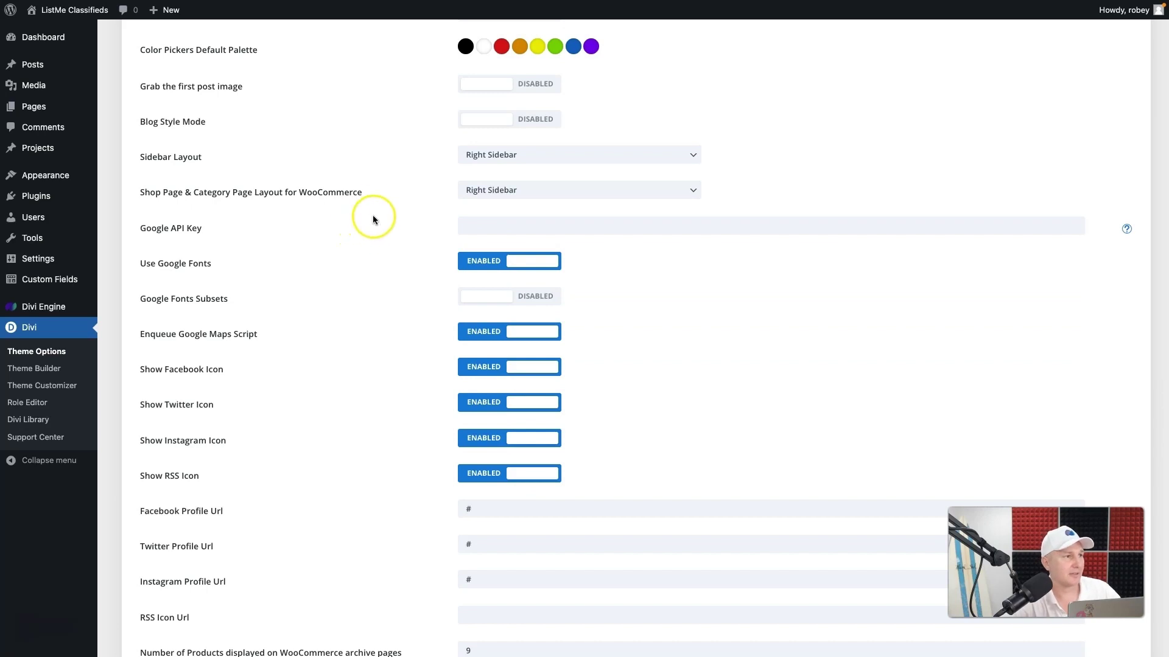
{"action": "scroll", "coordinate": [373, 219], "scroll_direction": "up", "scroll_amount": 3}
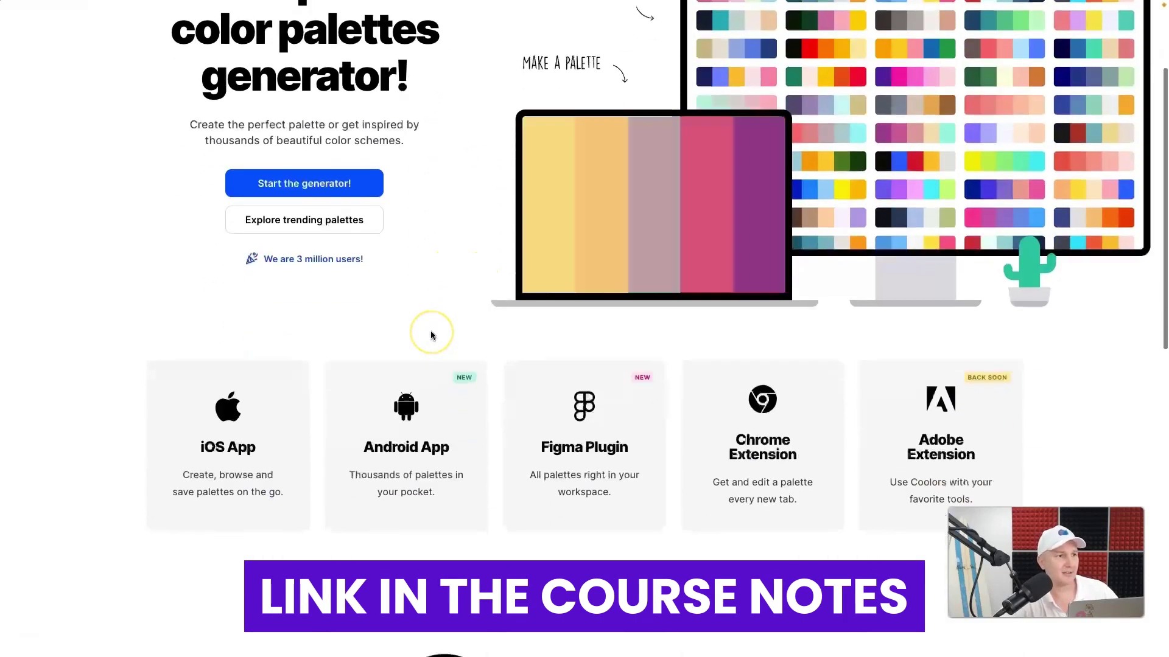
Step: Start the Coolors generator and cycle through several new five-colour palettes
{"action": "scroll", "coordinate": [431, 333], "scroll_direction": "up", "scroll_amount": 5}
{"action": "scroll", "coordinate": [430, 336], "scroll_direction": "up", "scroll_amount": 3}
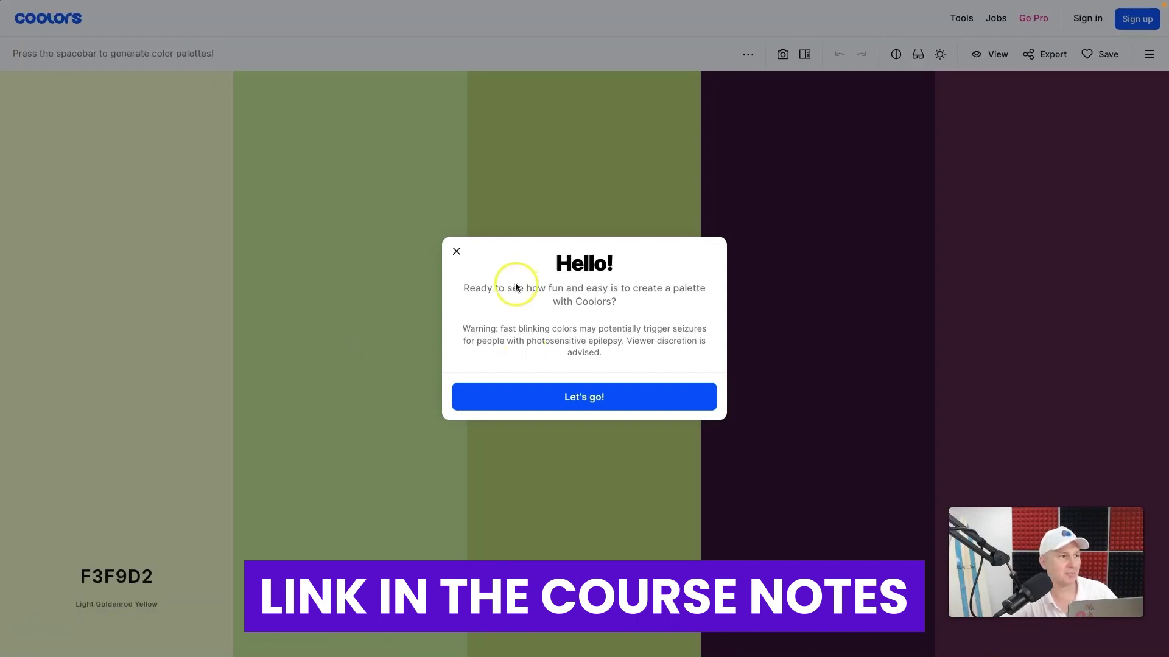
{"action": "left_click", "coordinate": [459, 254]}
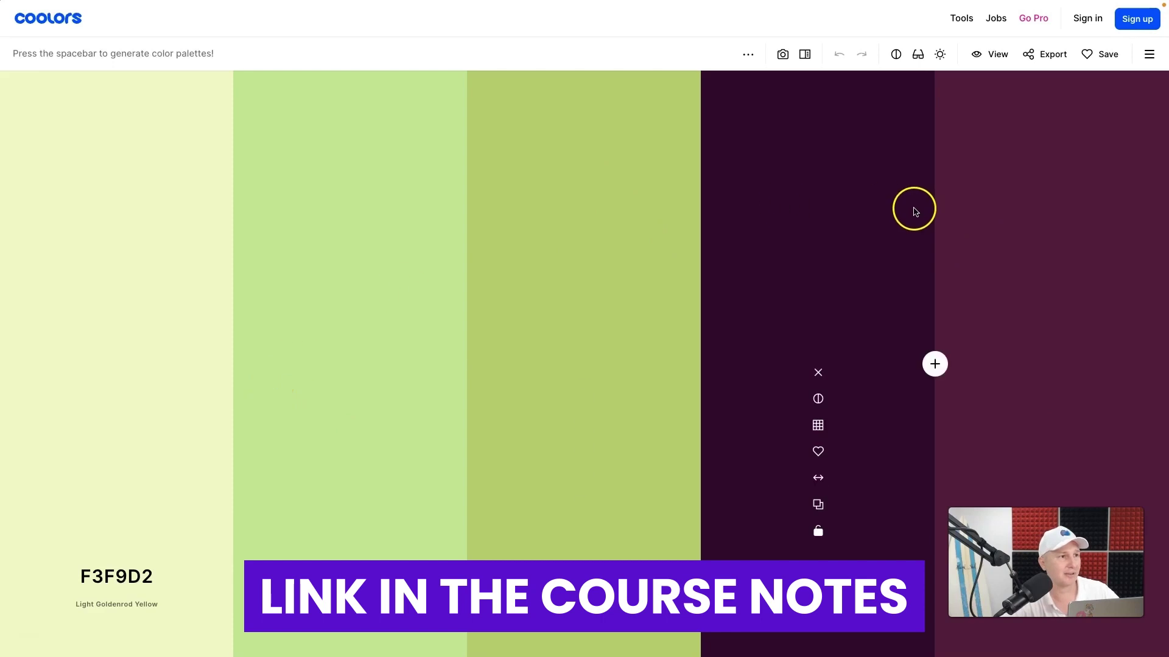
{"action": "key", "text": "space"}
{"action": "left_click", "coordinate": [79, 53]}
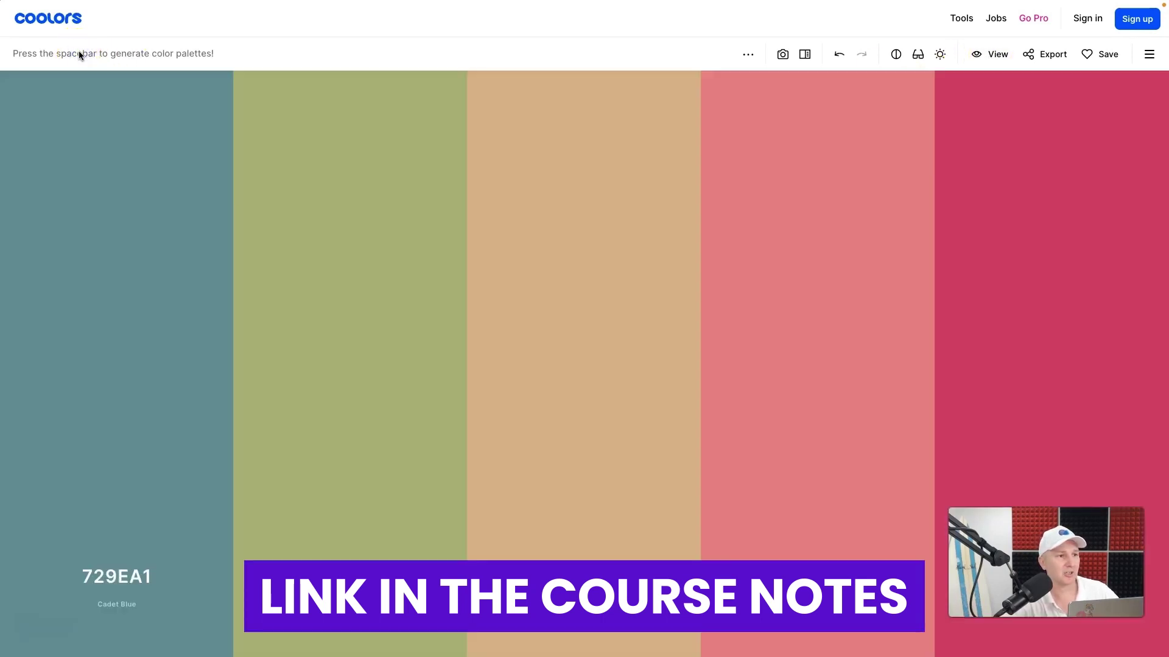
{"action": "left_click", "coordinate": [79, 54]}
{"action": "left_click", "coordinate": [79, 53]}
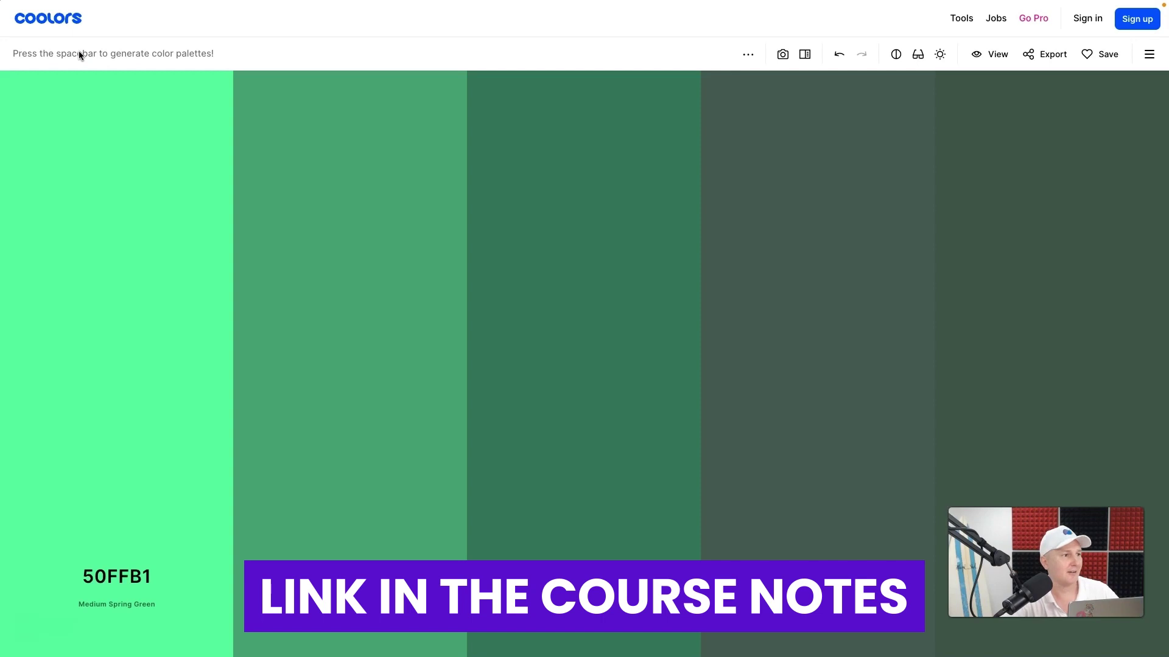
{"action": "left_click", "coordinate": [79, 54]}
{"action": "left_click", "coordinate": [79, 53]}
{"action": "left_click", "coordinate": [79, 53]}
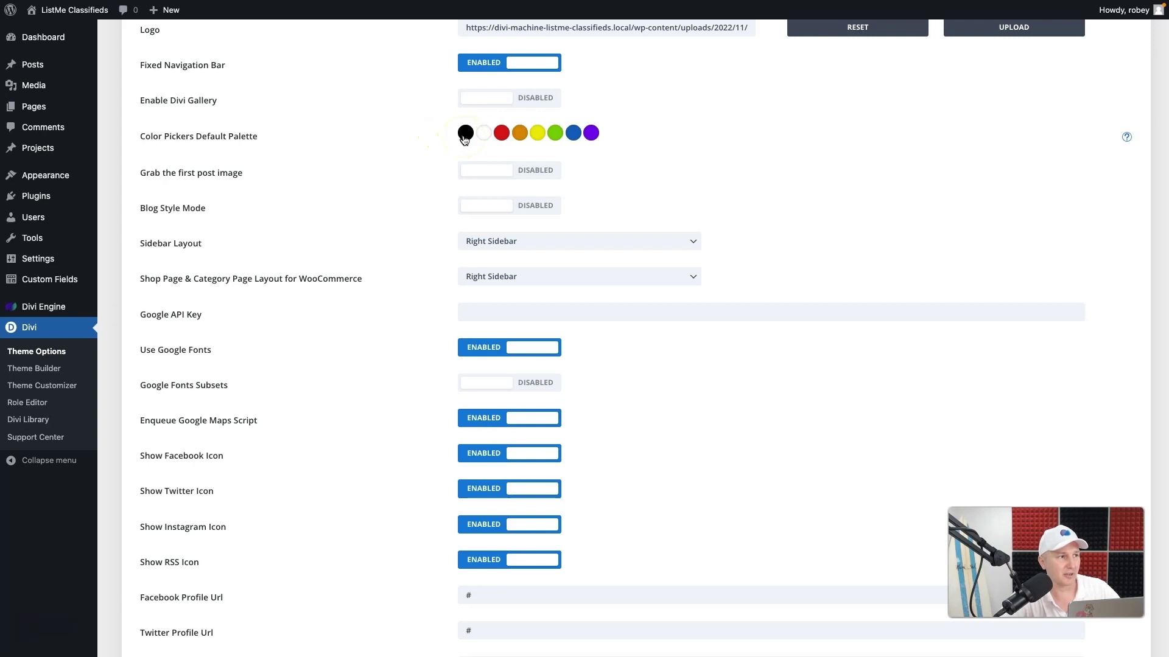
Step: Change the fourth default palette swatch to #ff6600
{"action": "left_click", "coordinate": [501, 133]}
{"action": "scroll", "coordinate": [503, 140], "scroll_direction": "up", "scroll_amount": 2}
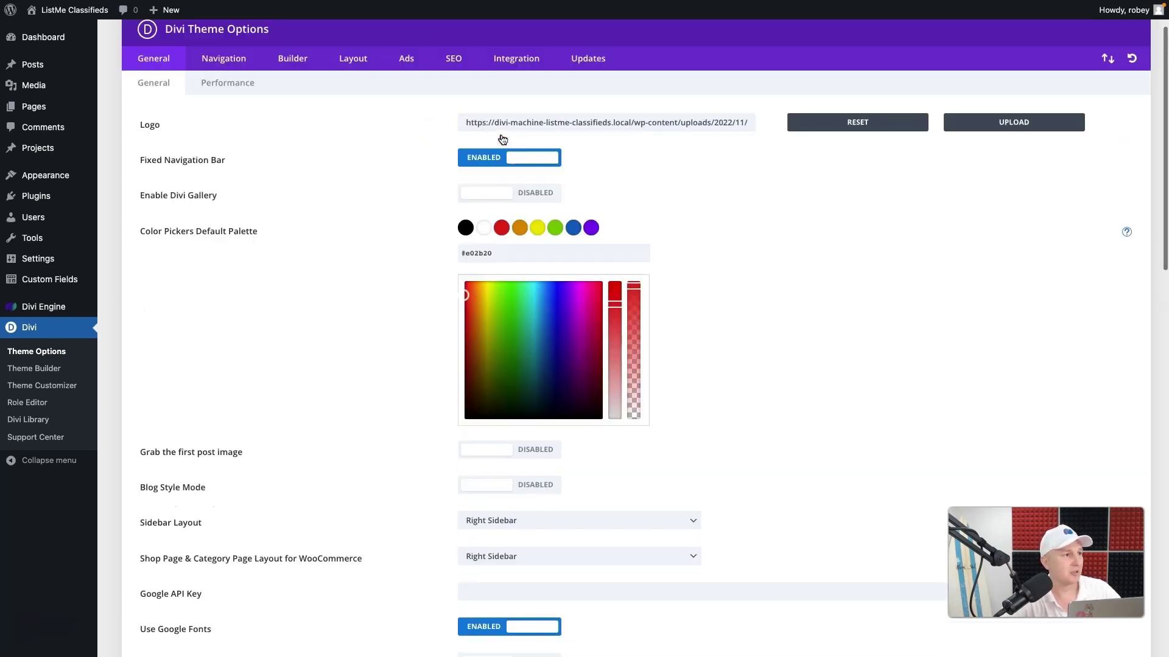
{"action": "scroll", "coordinate": [503, 140], "scroll_direction": "up", "scroll_amount": 1}
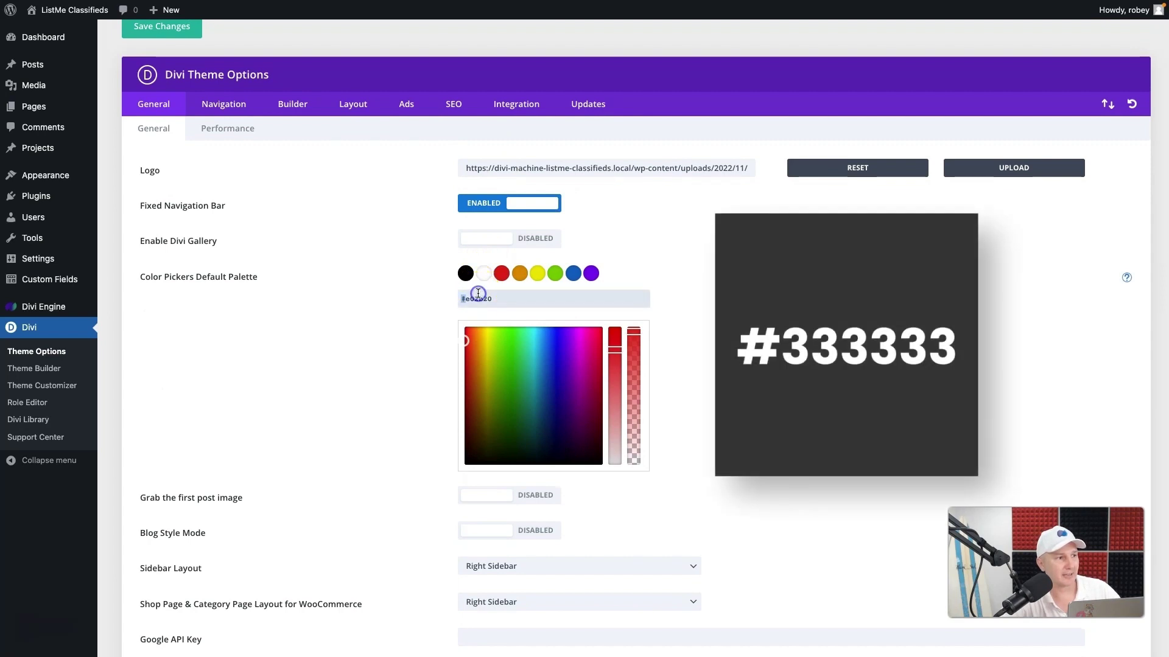
{"action": "triple_click", "coordinate": [479, 294]}
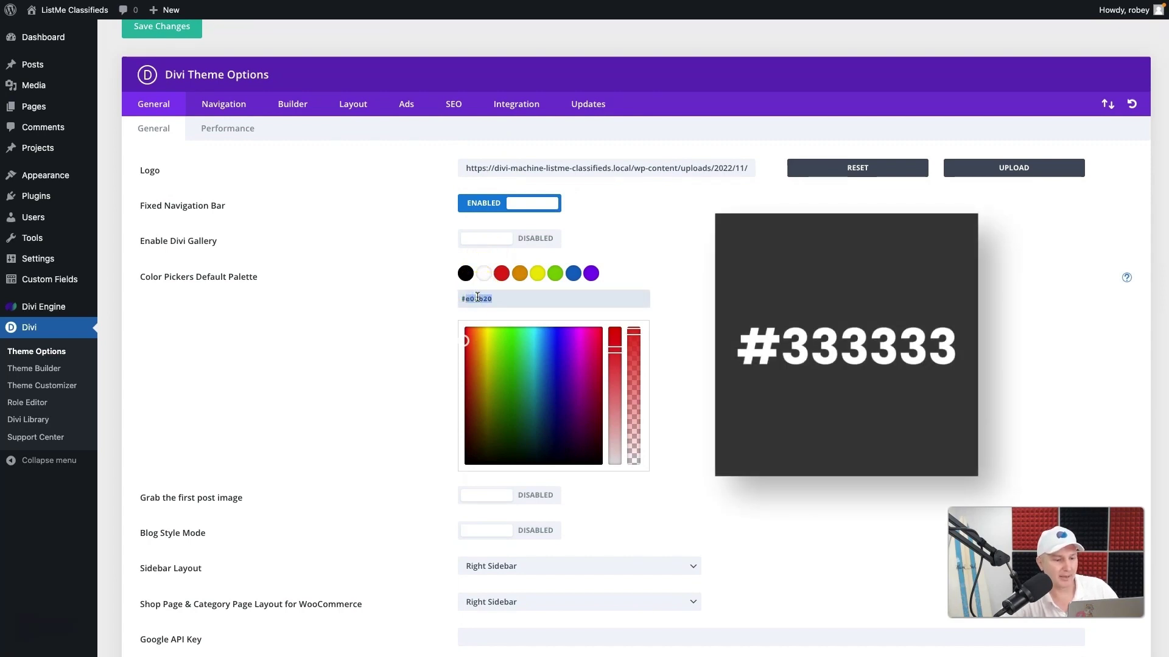
{"action": "type", "text": "#333333"}
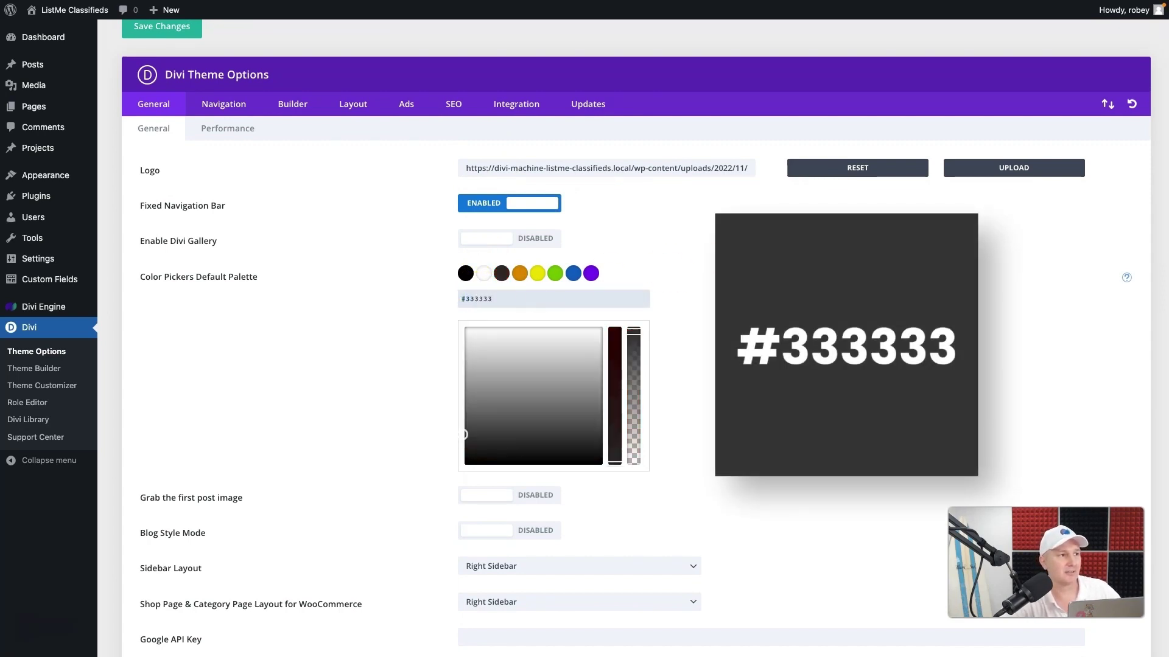
{"action": "left_click", "coordinate": [519, 274]}
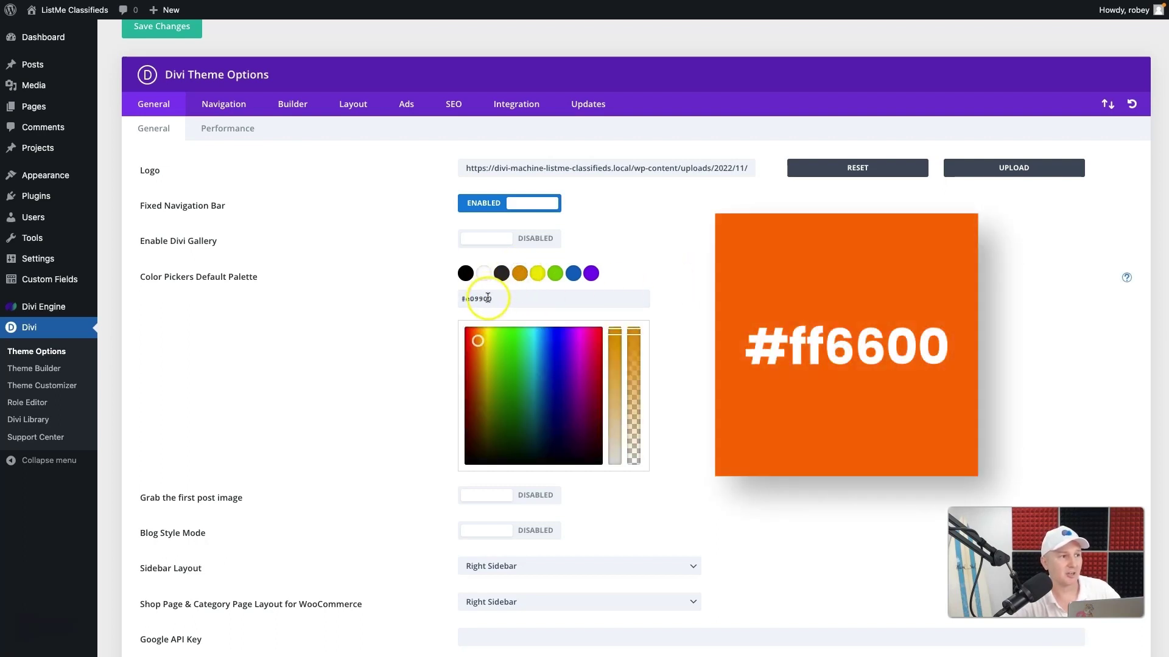
{"action": "double_click", "coordinate": [488, 298]}
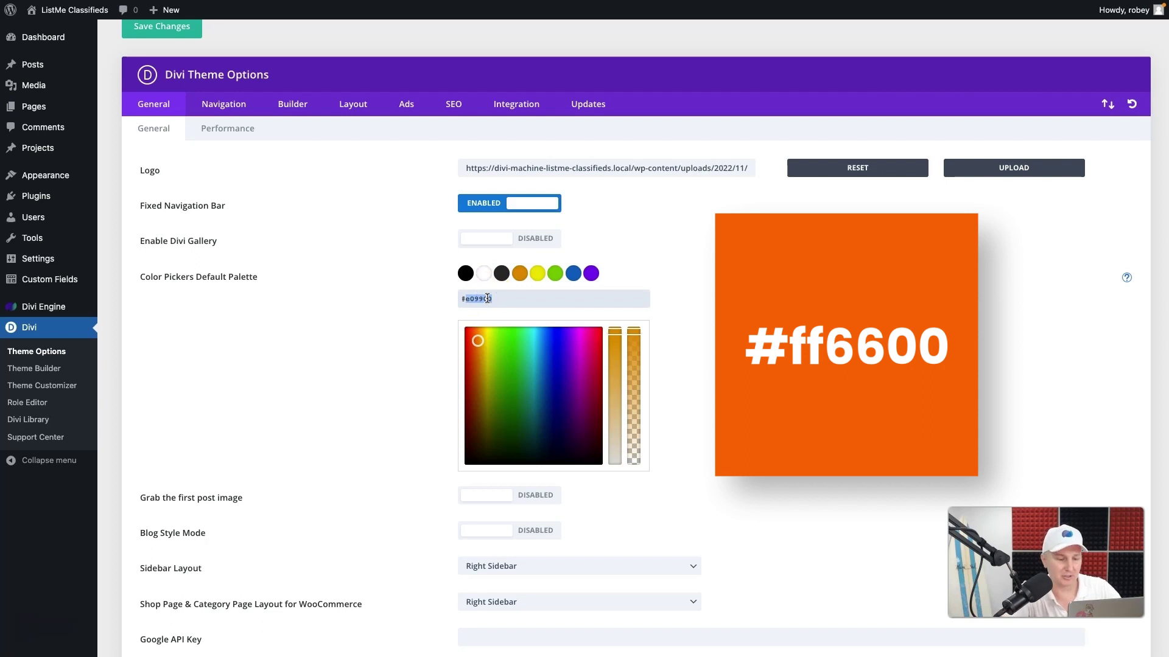
{"action": "type", "text": "ff6600"}
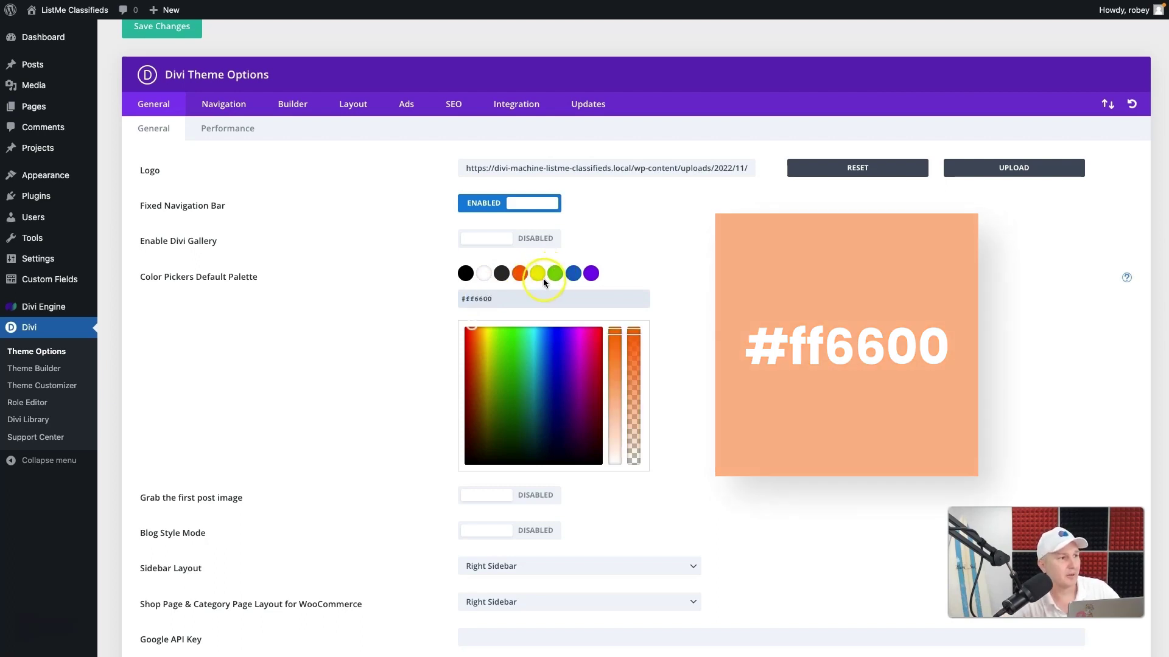
Step: Set the fifth and sixth palette swatches to #334e6f and #f8fafd
{"action": "left_click", "coordinate": [541, 279]}
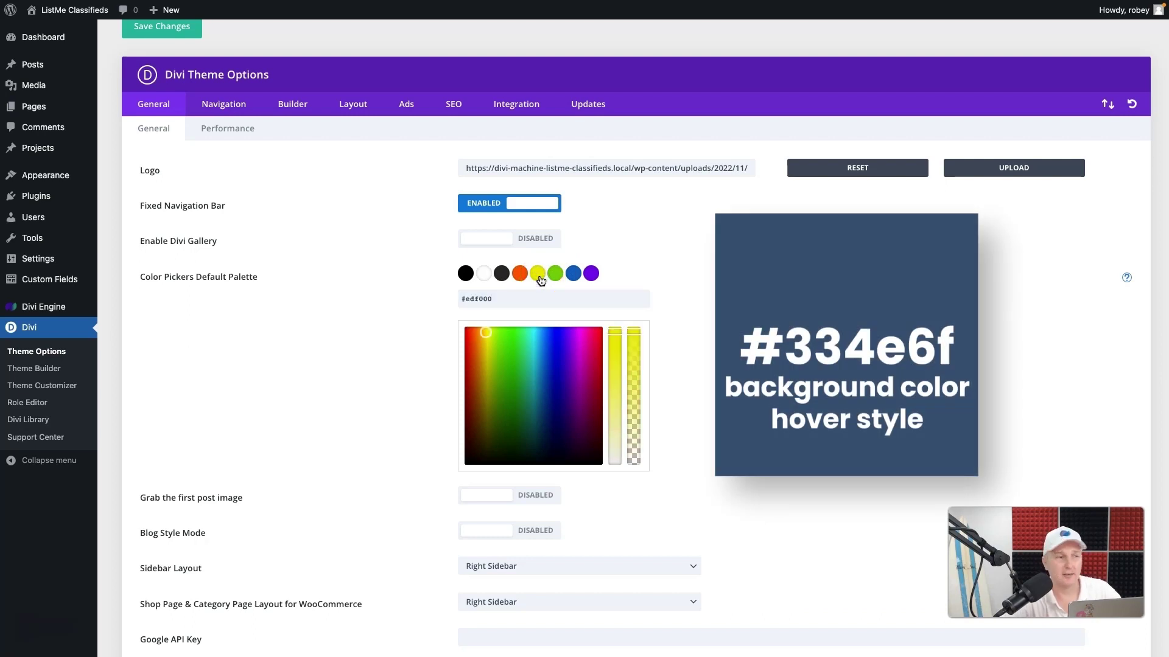
{"action": "double_click", "coordinate": [502, 299]}
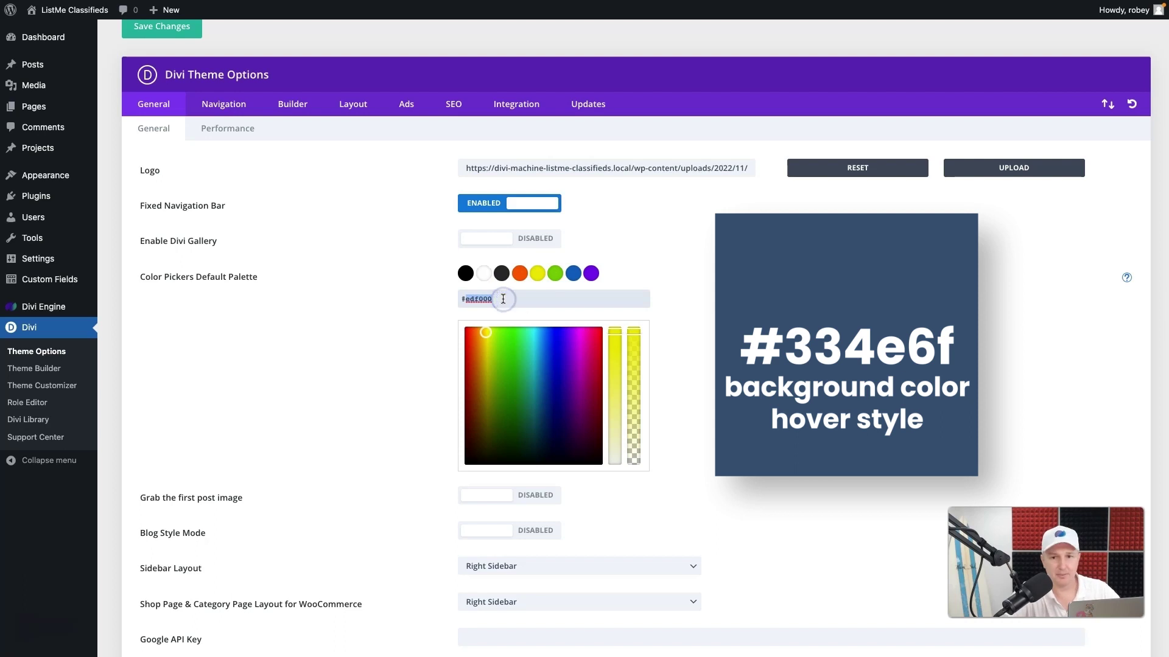
{"action": "type", "text": "334e6f"}
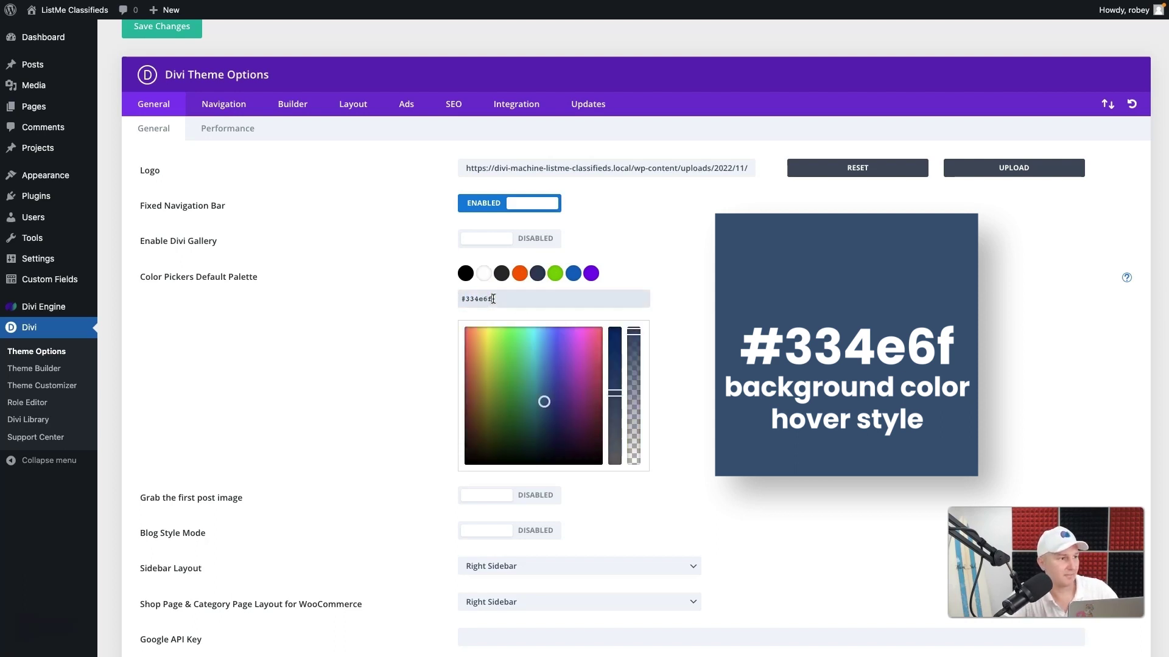
{"action": "left_click", "coordinate": [556, 277]}
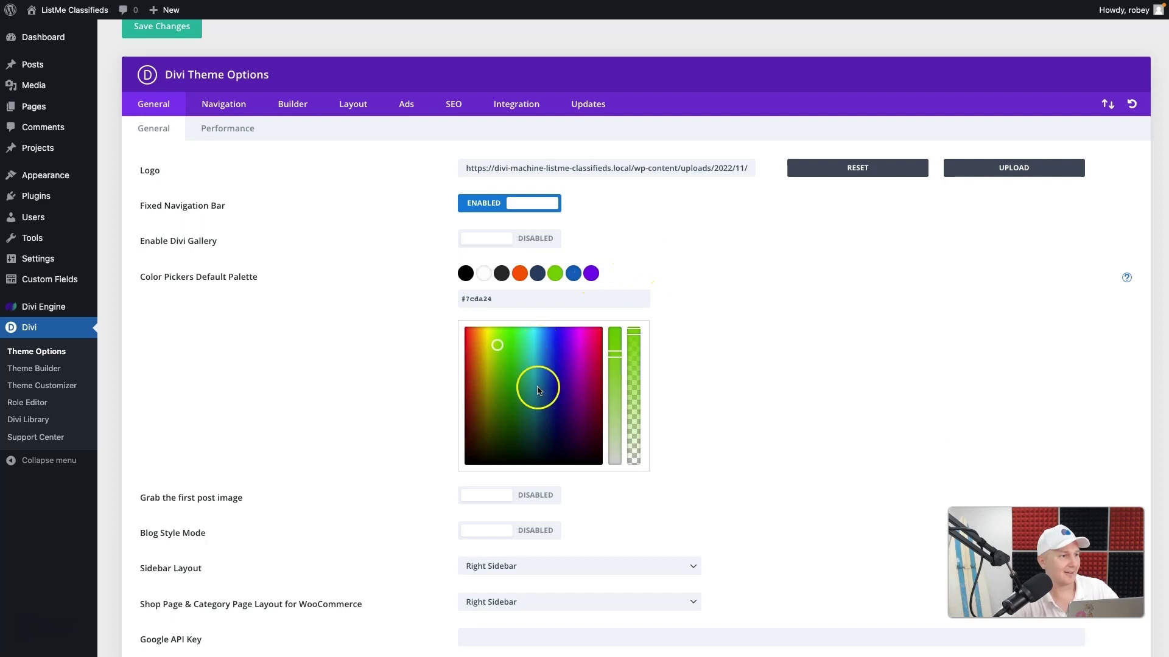
{"action": "double_click", "coordinate": [486, 300]}
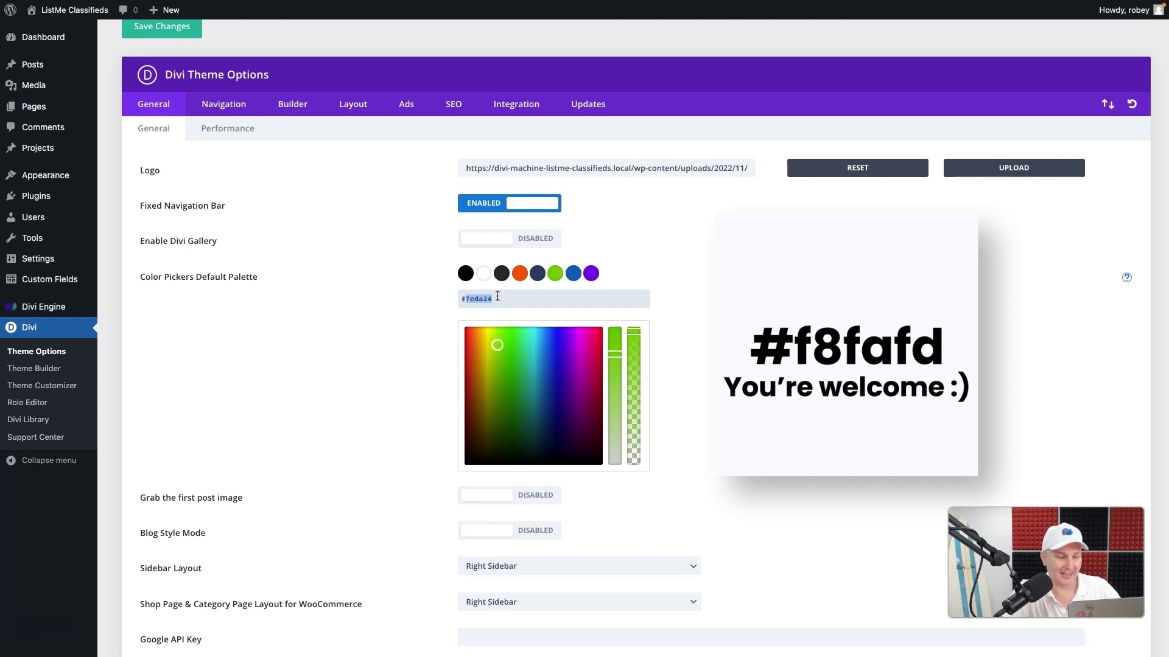
{"action": "type", "text": "f"}
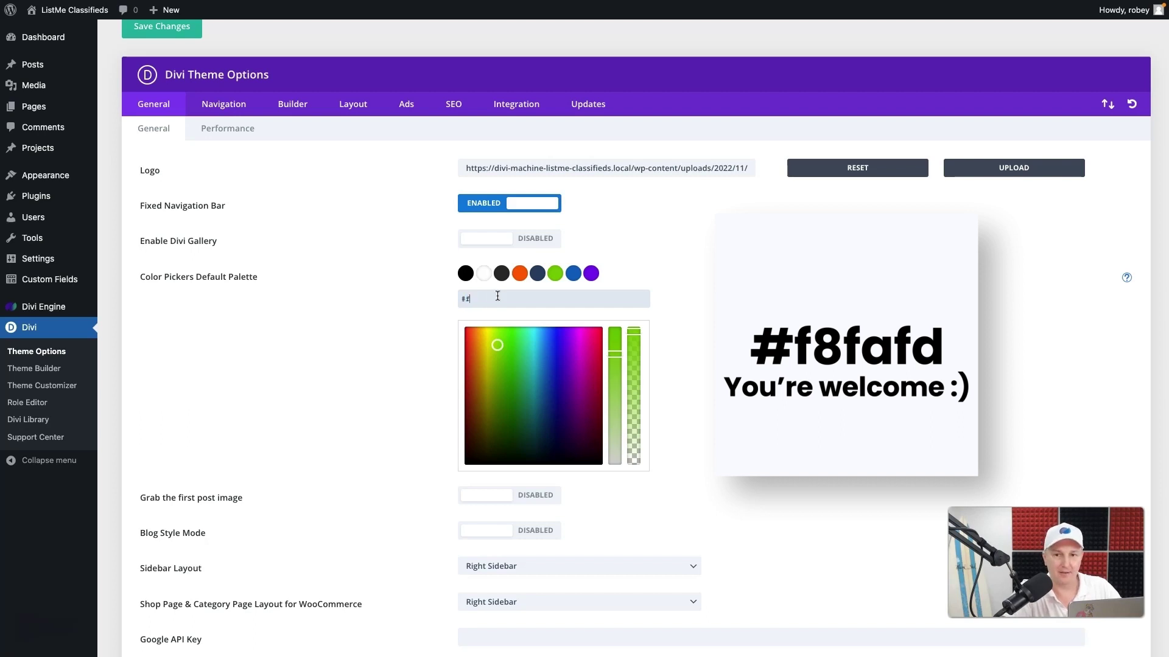
{"action": "type", "text": "8faf"}
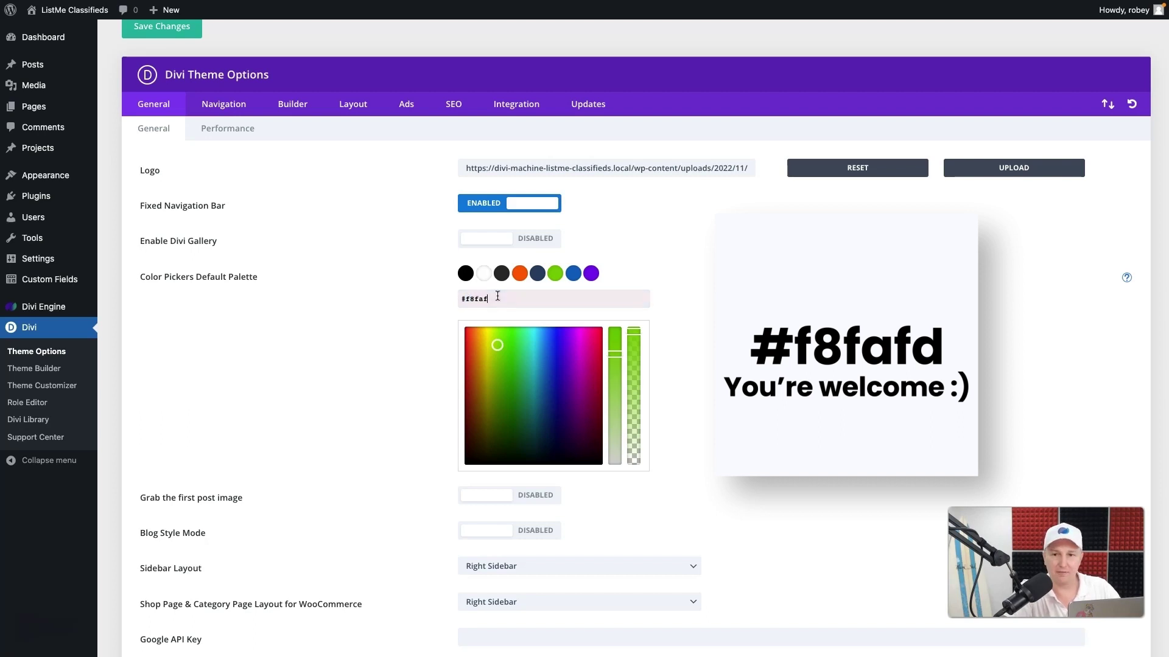
{"action": "type", "text": "d"}
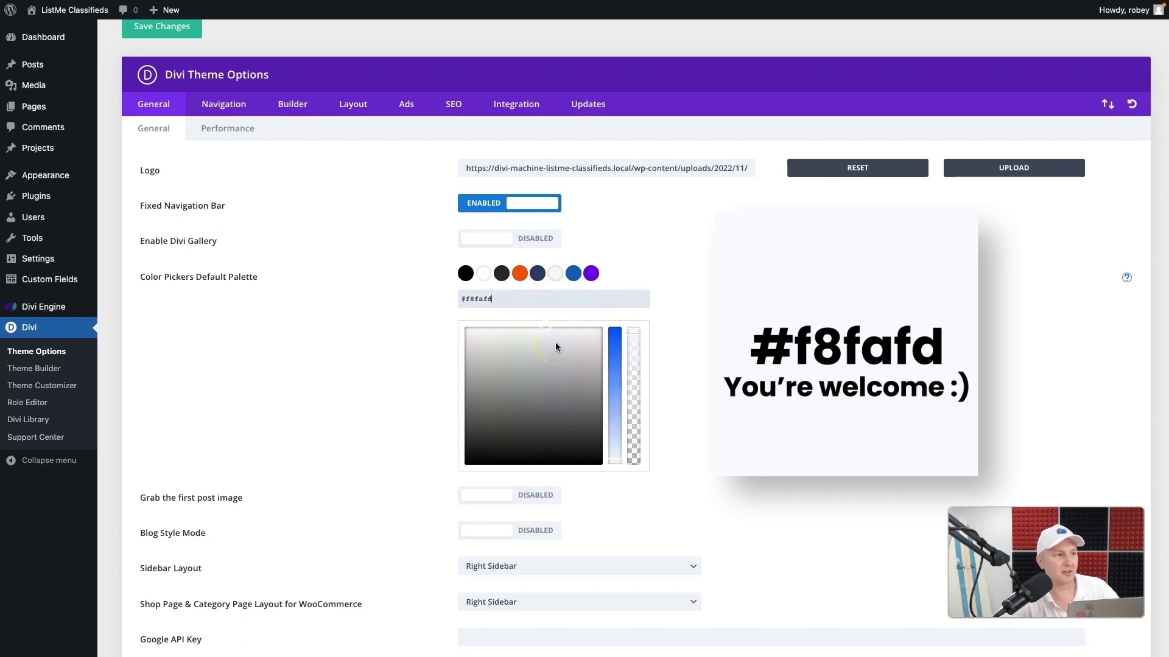
{"action": "left_click", "coordinate": [556, 277]}
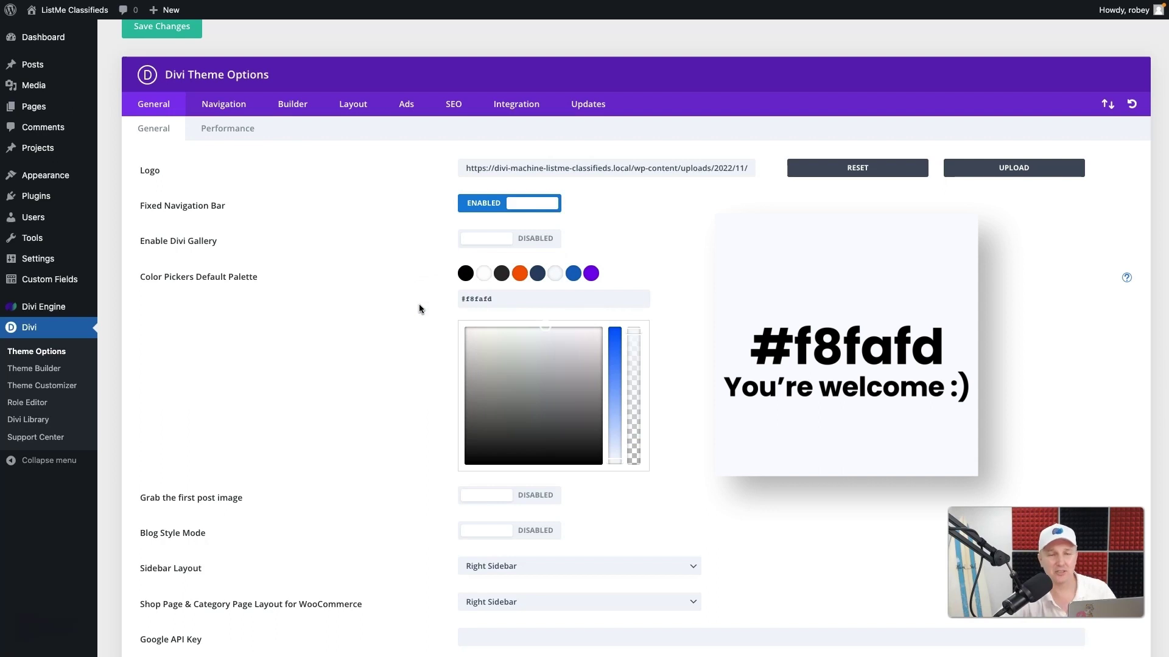
{"action": "scroll", "coordinate": [382, 369], "scroll_direction": "down", "scroll_amount": 3}
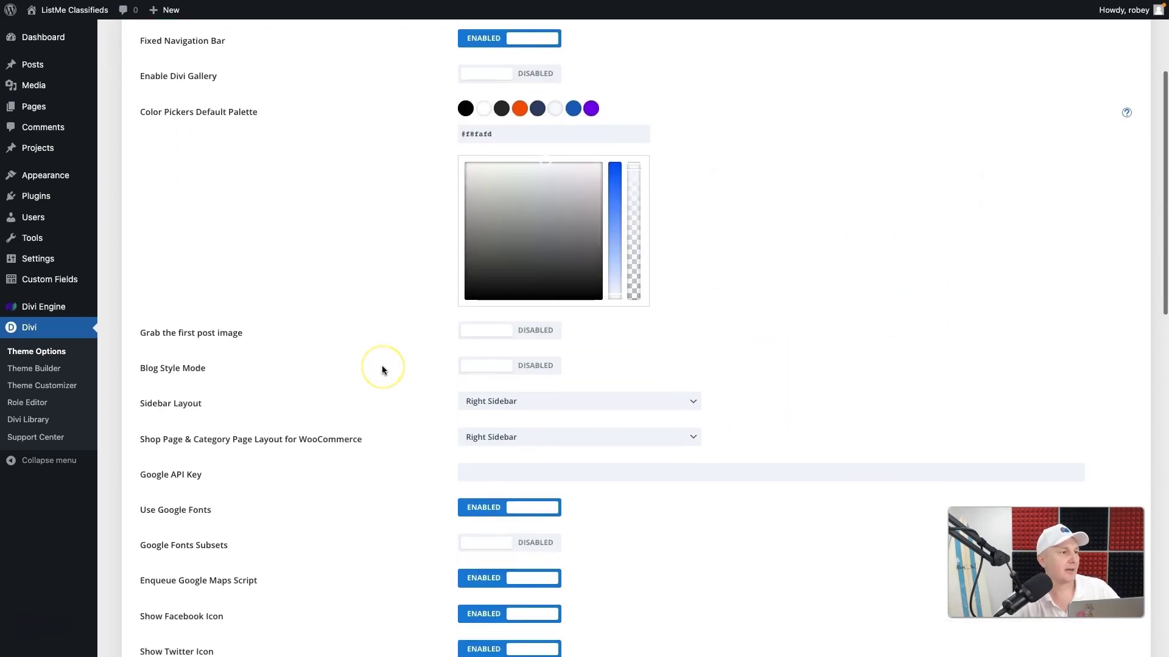
{"action": "scroll", "coordinate": [382, 369], "scroll_direction": "down", "scroll_amount": 3}
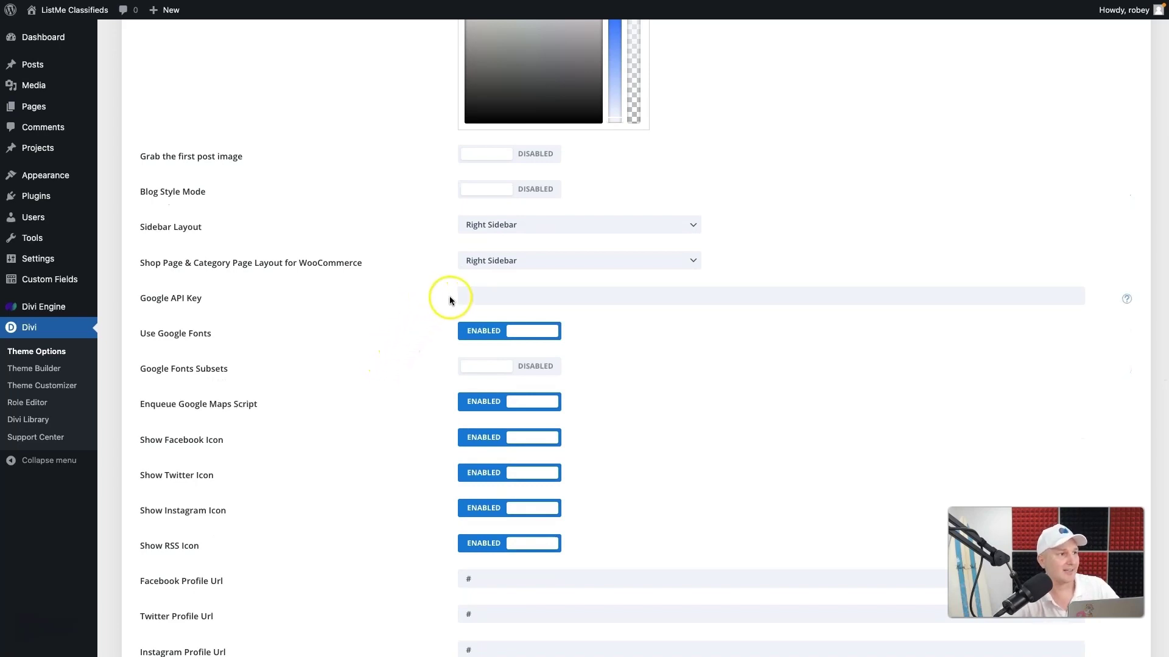
{"action": "left_click", "coordinate": [483, 297]}
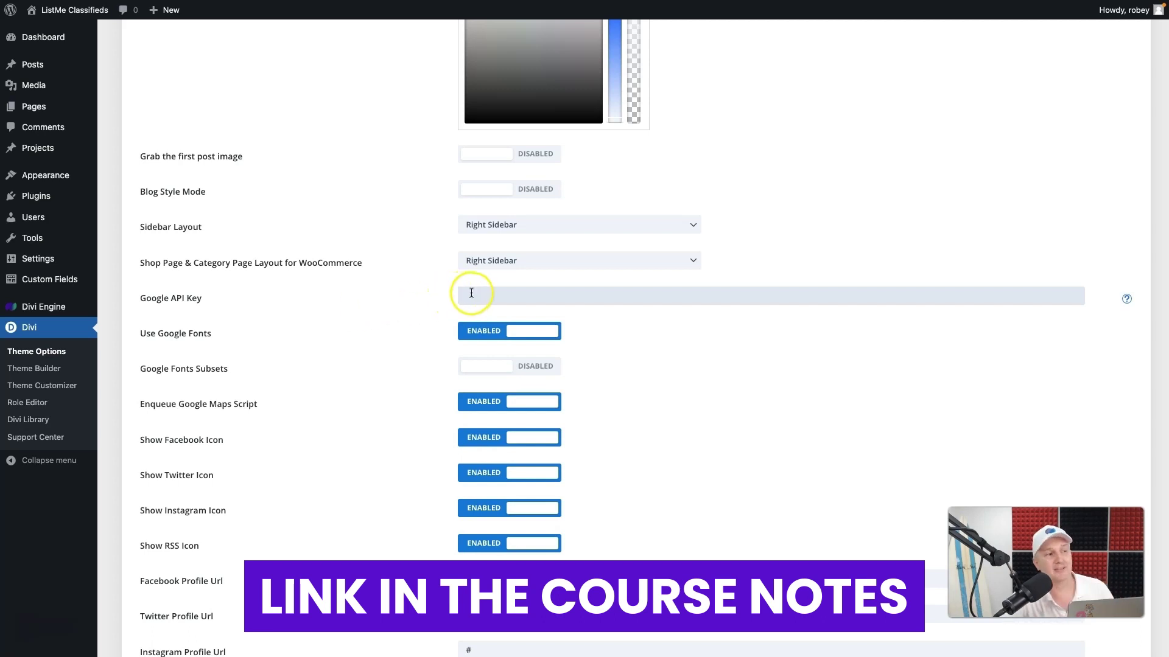
{"action": "scroll", "coordinate": [396, 391], "scroll_direction": "down", "scroll_amount": 6}
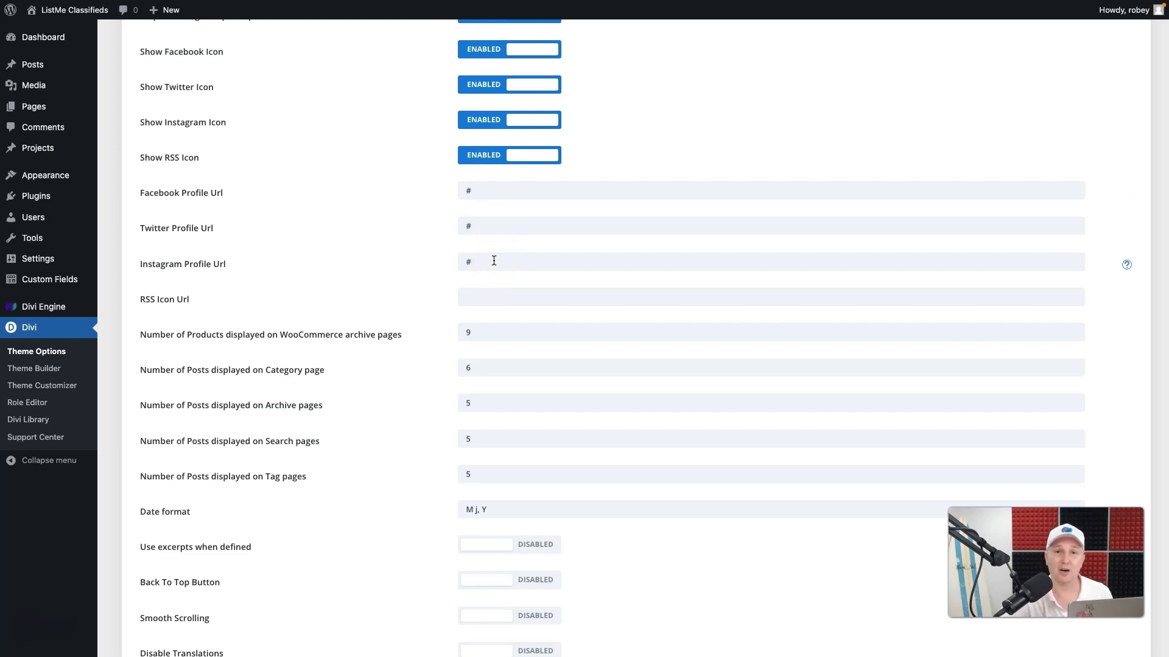
{"action": "scroll", "coordinate": [269, 429], "scroll_direction": "down", "scroll_amount": 3}
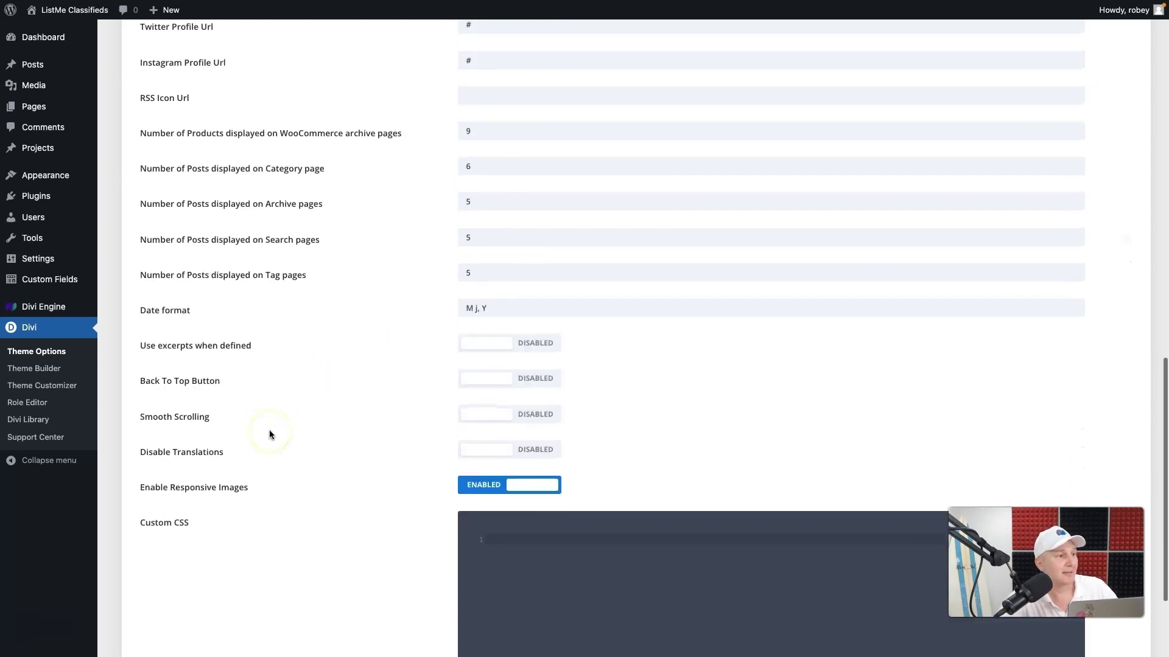
{"action": "scroll", "coordinate": [269, 429], "scroll_direction": "down", "scroll_amount": 3}
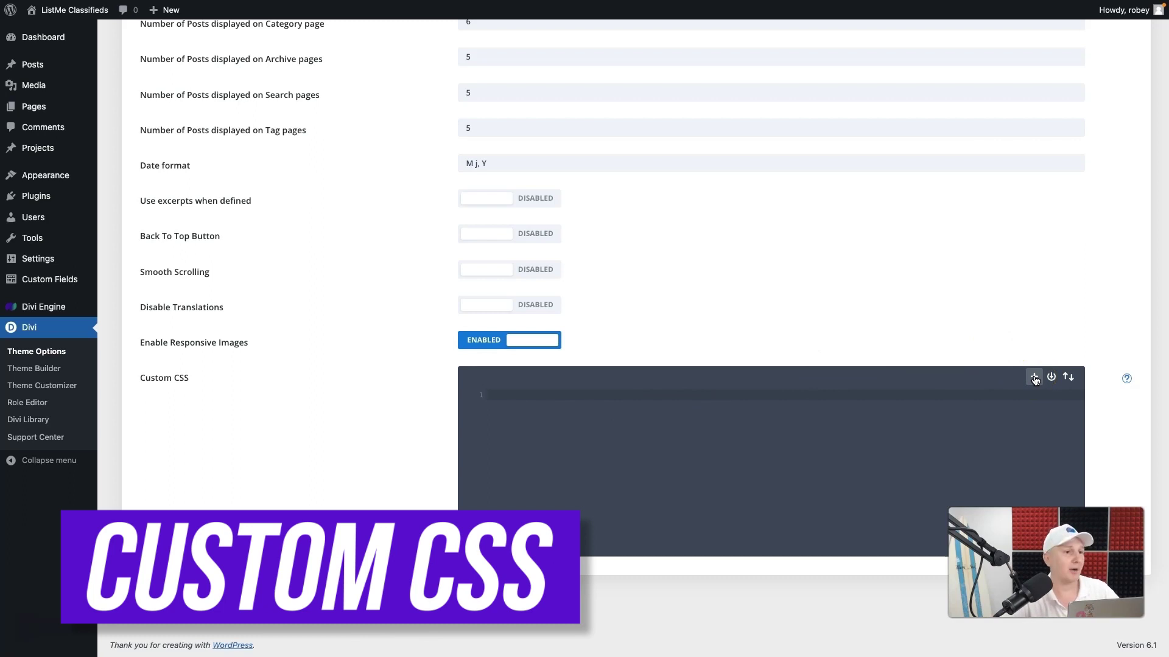
{"action": "left_click", "coordinate": [1035, 377]}
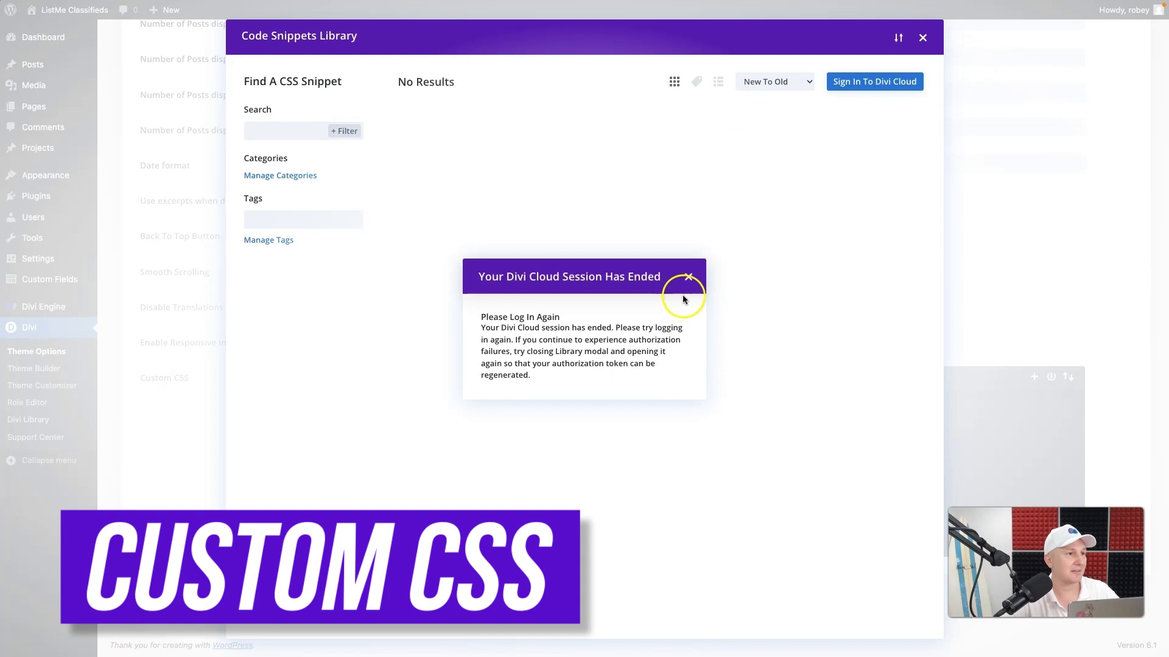
{"action": "left_click", "coordinate": [688, 278]}
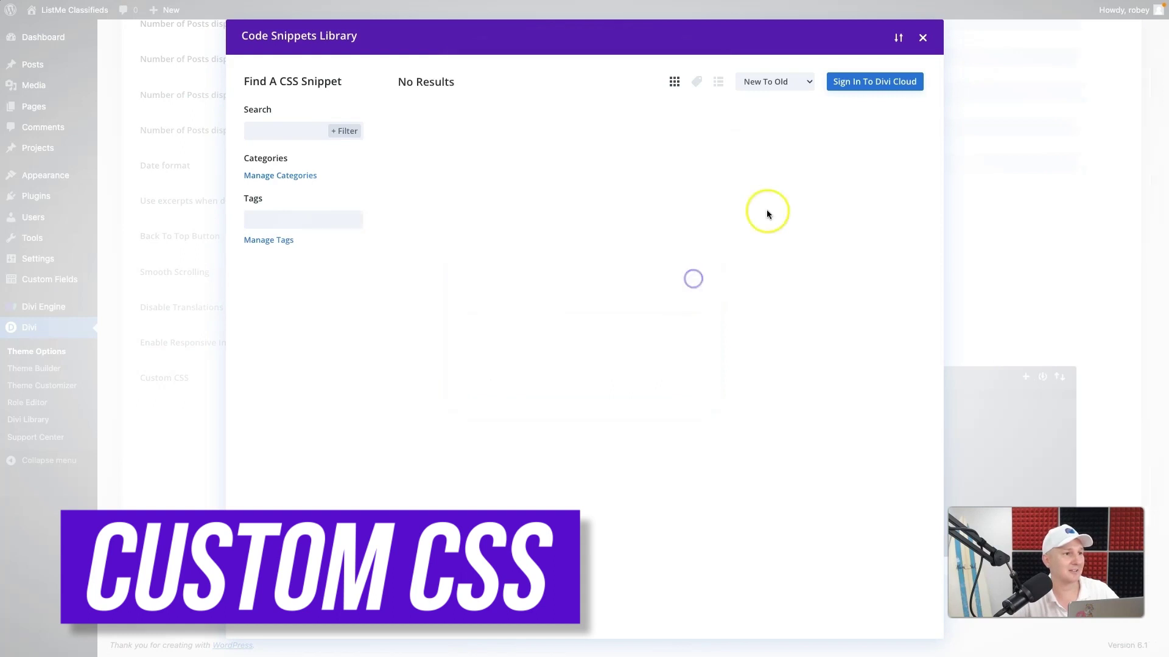
{"action": "left_click", "coordinate": [928, 33]}
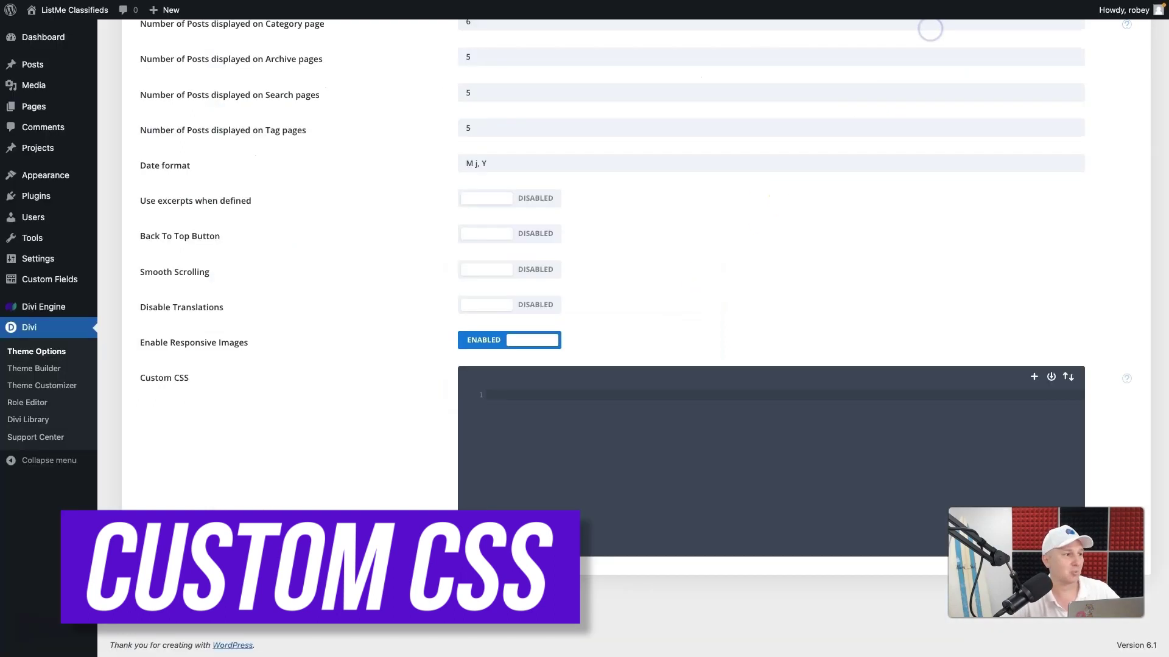
Step: Save the theme options and visit the live site to check the ListMe logo
{"action": "left_click", "coordinate": [172, 604]}
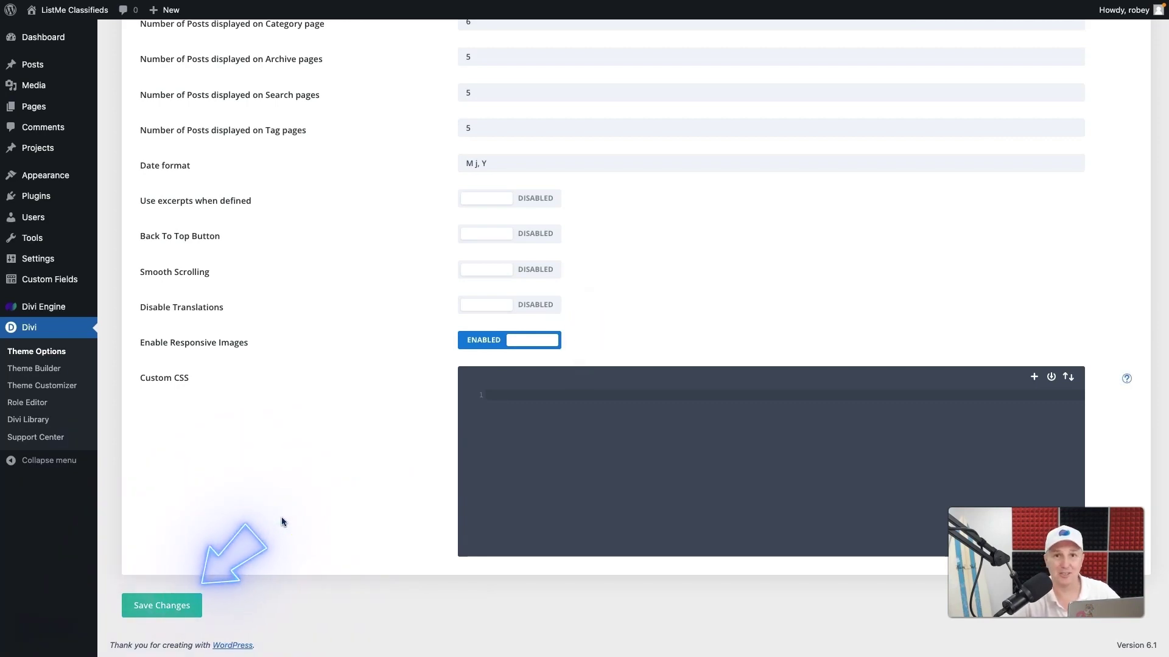
{"action": "left_click", "coordinate": [69, 12]}
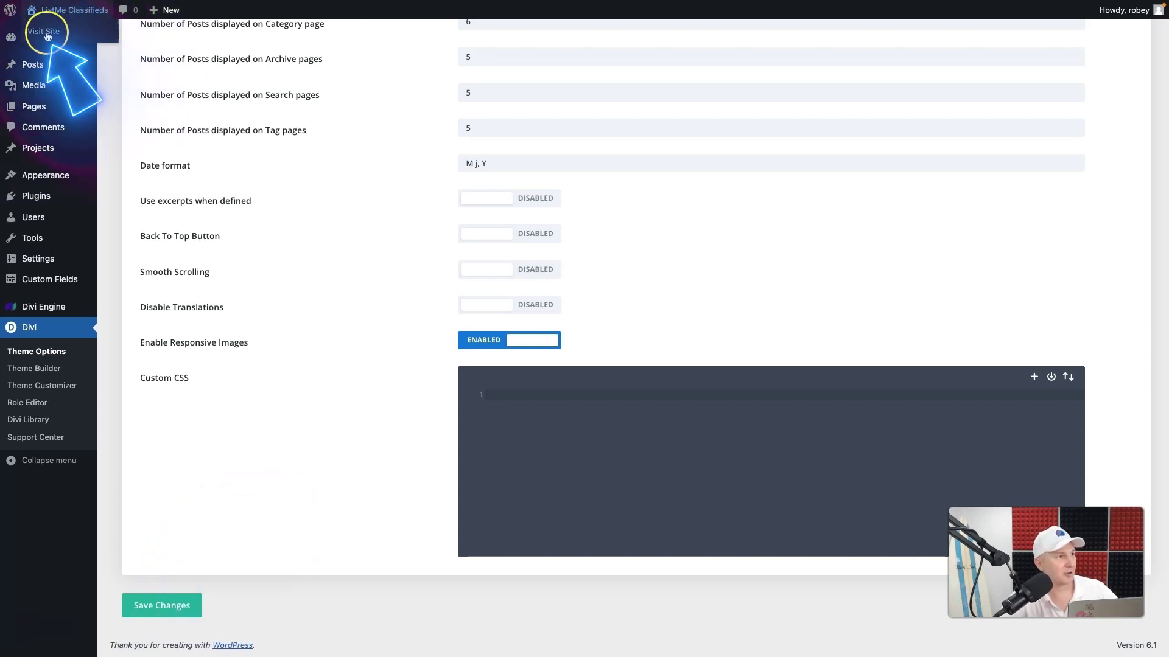